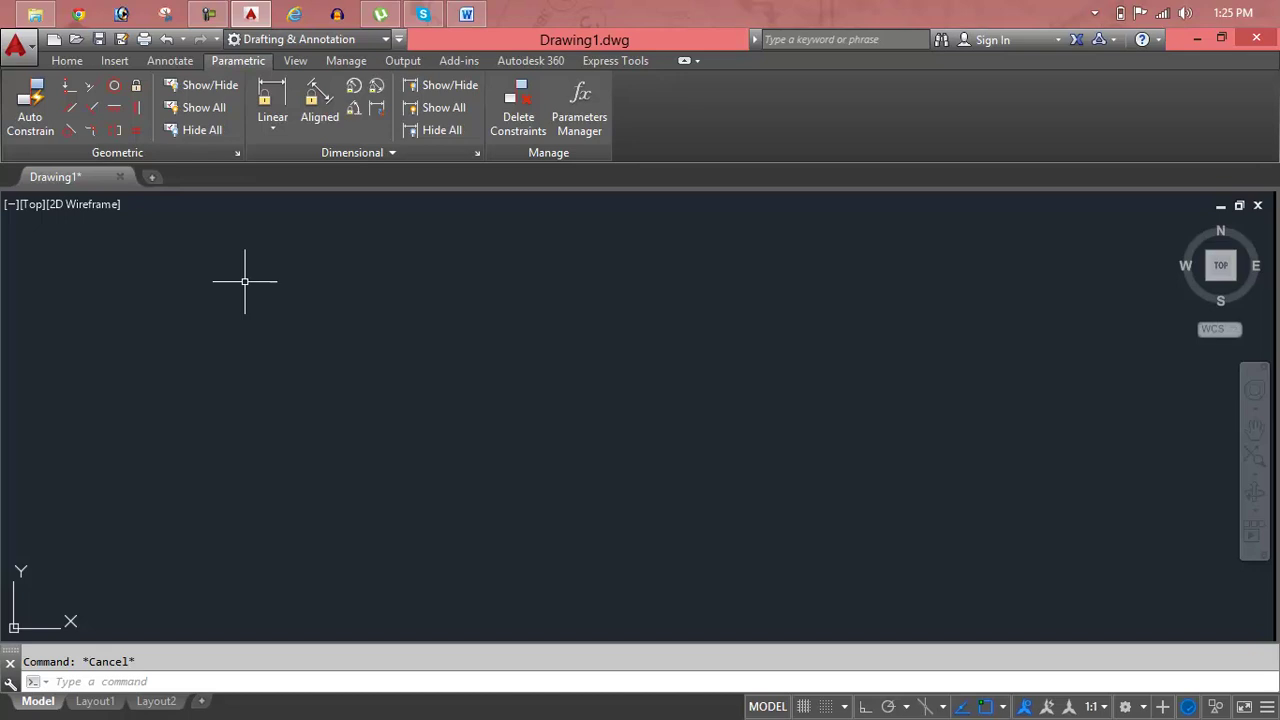
# Draw a slanted line about 2'-9" long at roughly 69° in the upper-left part of the drawing area
pyautogui.write('l')
pyautogui.press('Return')
pyautogui.click(285, 267)
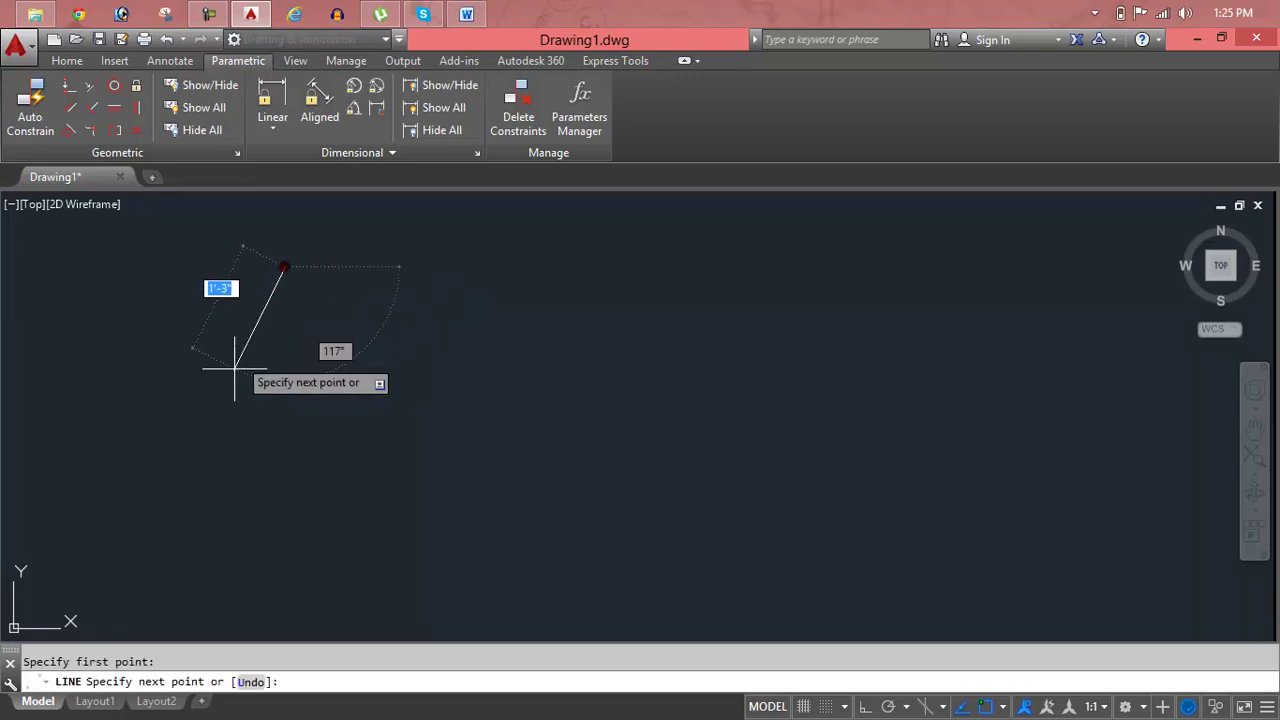
pyautogui.click(208, 471)
pyautogui.press('Return')
# Draw a horizontal line about 6'-2" long, with Ortho on, to the right of the slanted line
pyautogui.click(330, 391)
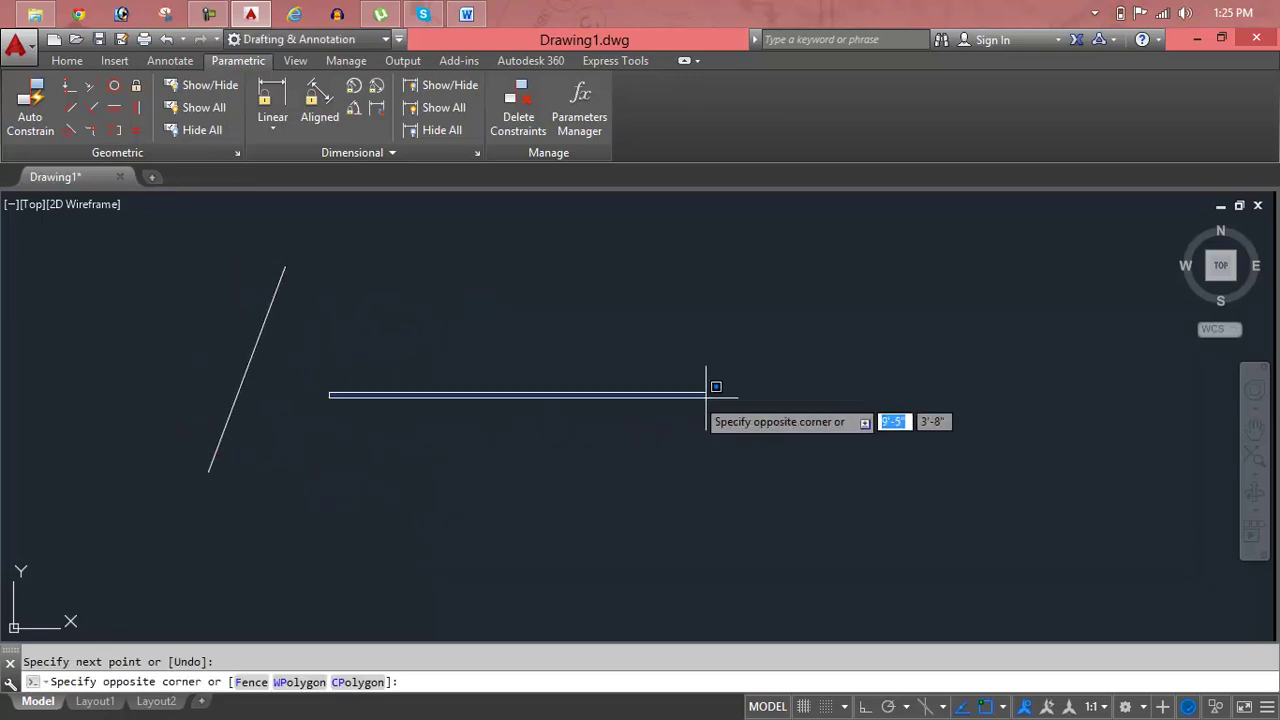
pyautogui.click(793, 398)
pyautogui.write('l')
pyautogui.press('Return')
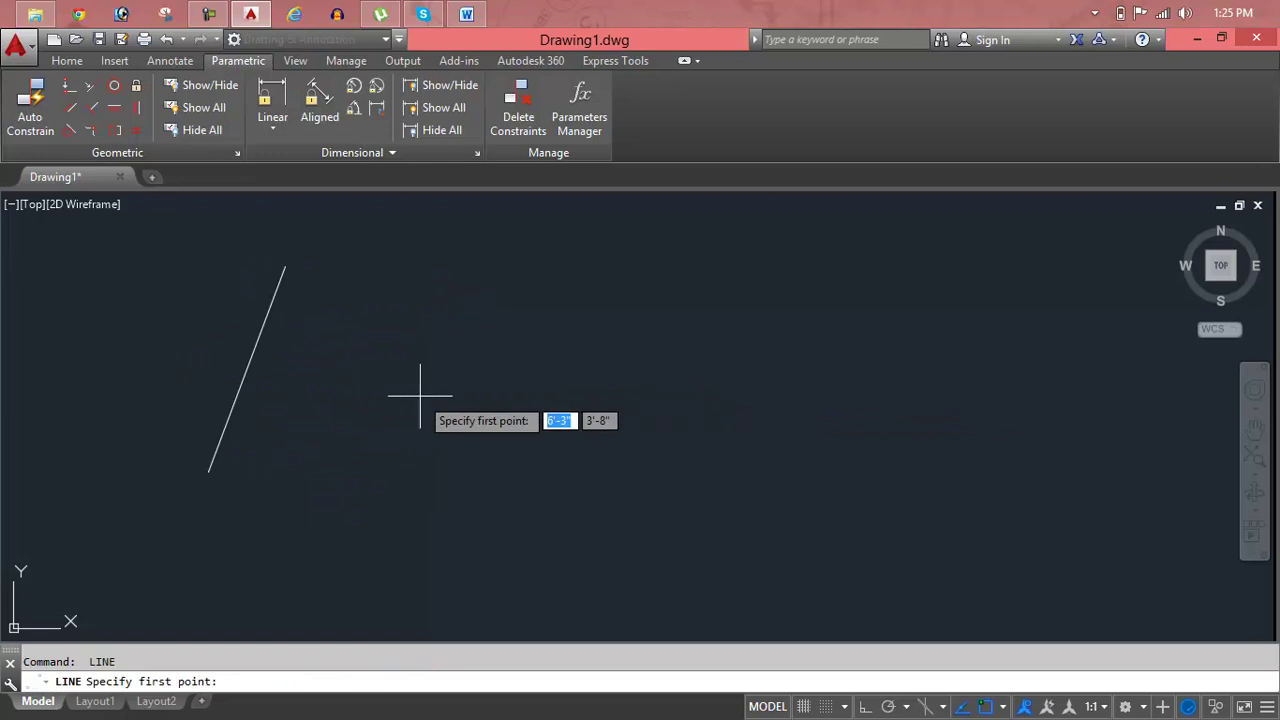
pyautogui.click(325, 381)
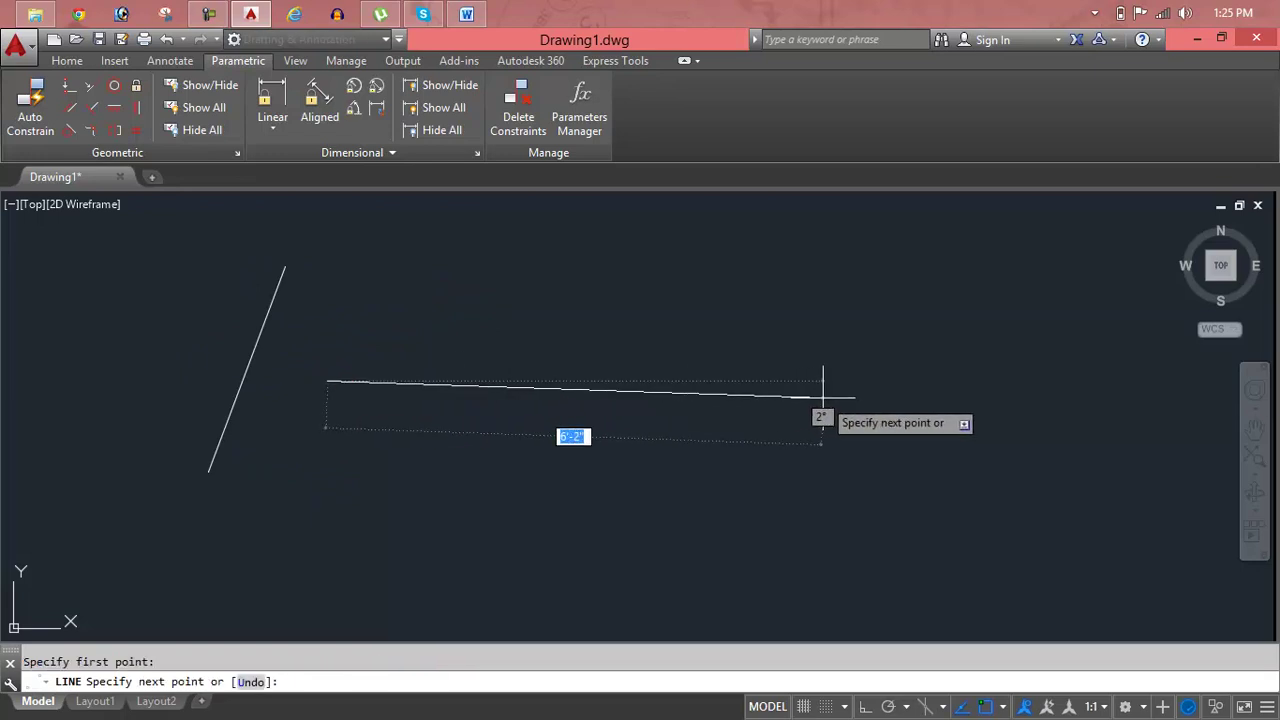
pyautogui.press('F8')
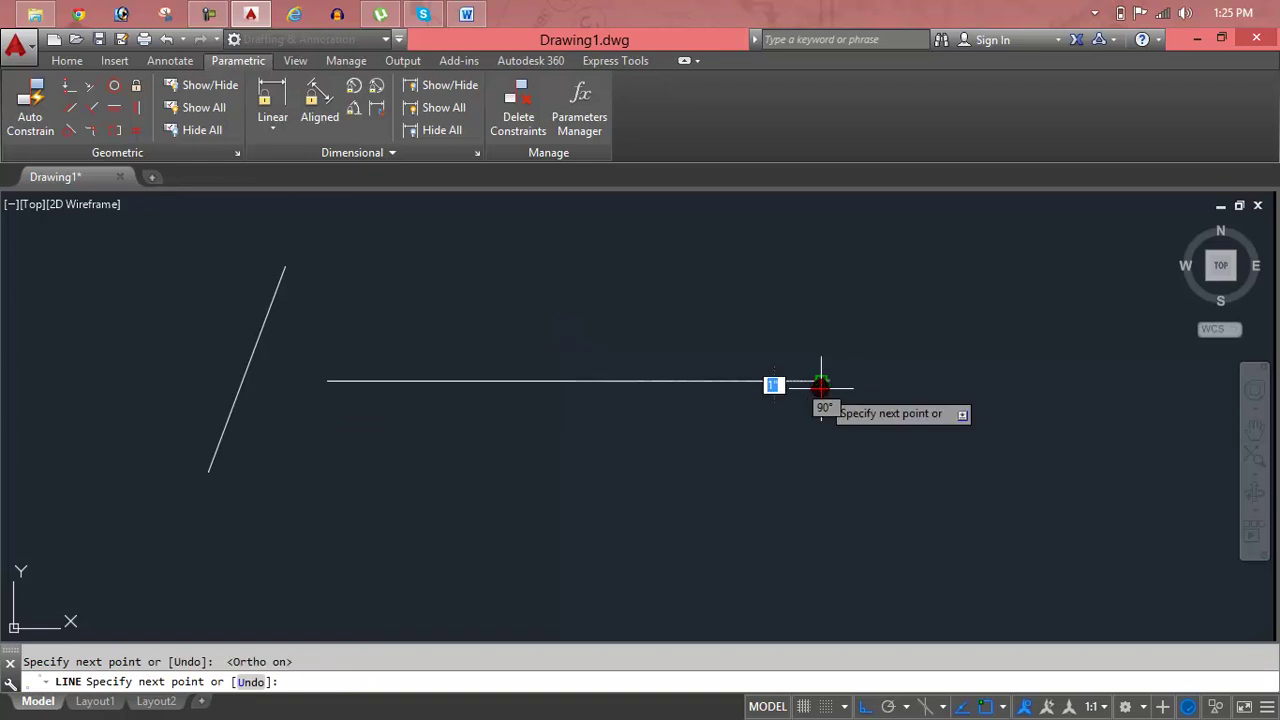
pyautogui.click(821, 381)
pyautogui.press('Return')
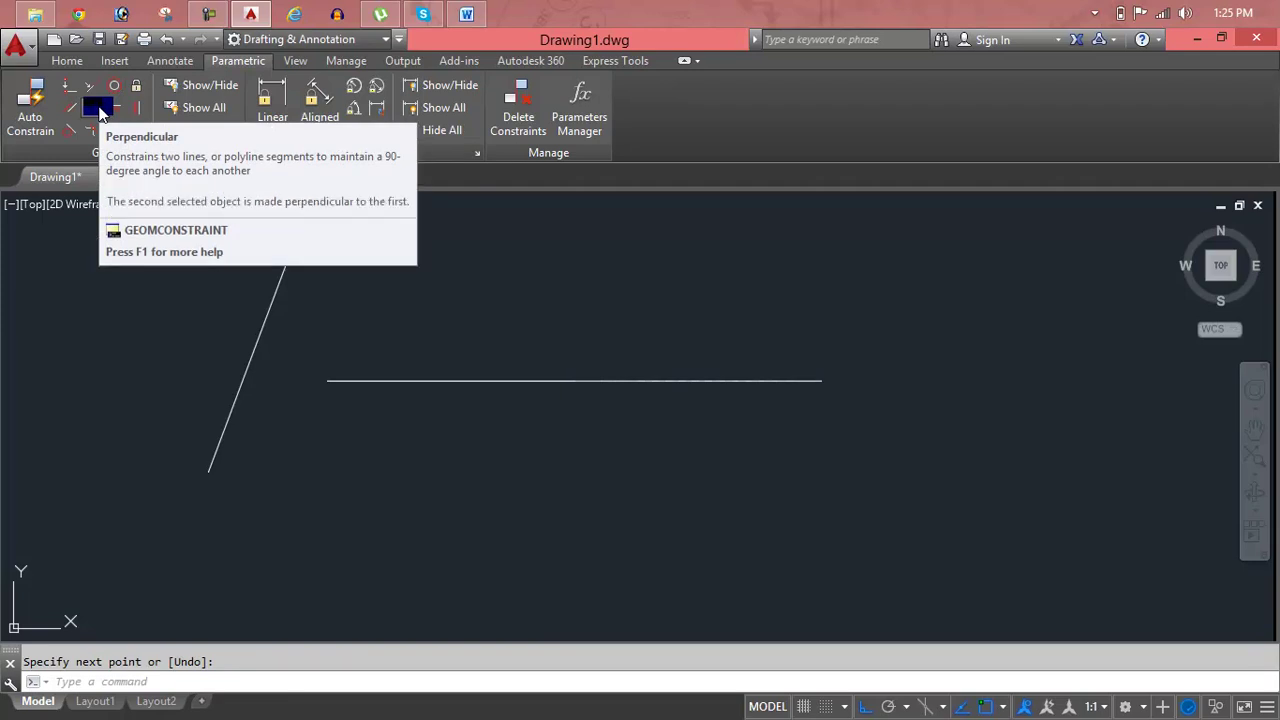
# With Ortho off, stretch both ends of the horizontal line so it runs slanted beside the first line, about 3'-6" long
pyautogui.press('Escape')
pyautogui.click(556, 381)
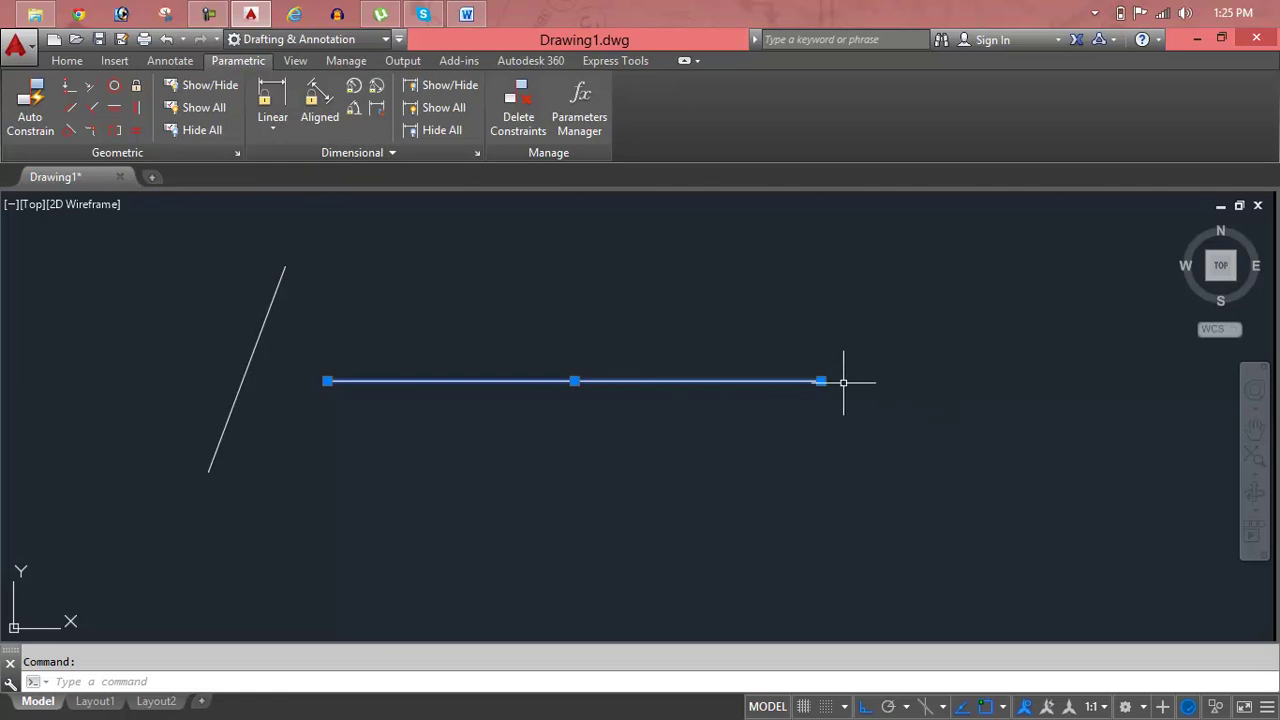
pyautogui.click(823, 381)
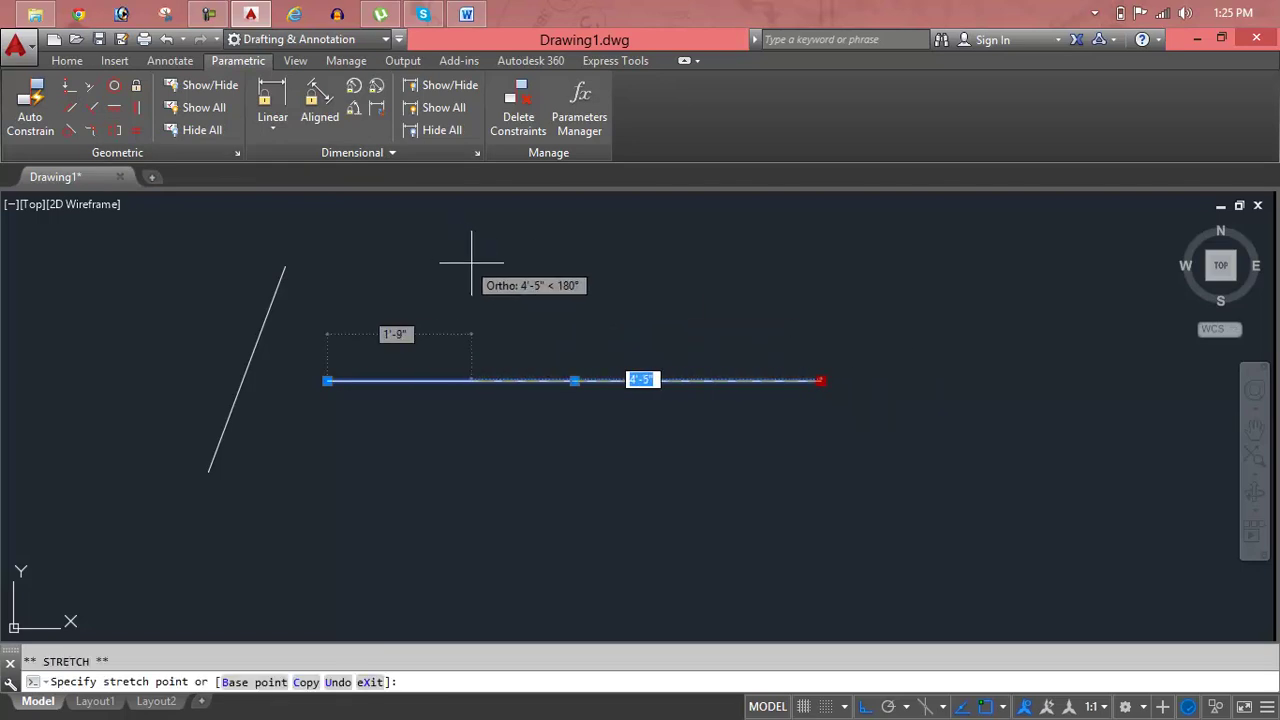
pyautogui.press('F8')
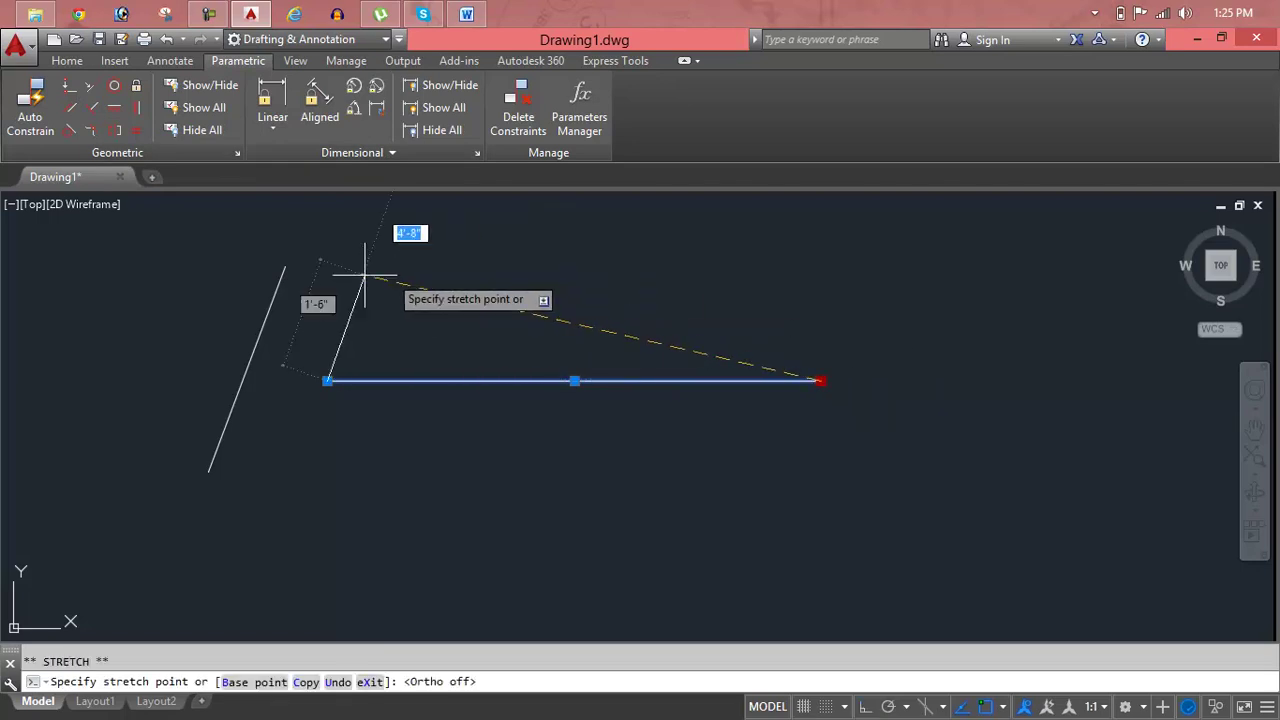
pyautogui.click(381, 243)
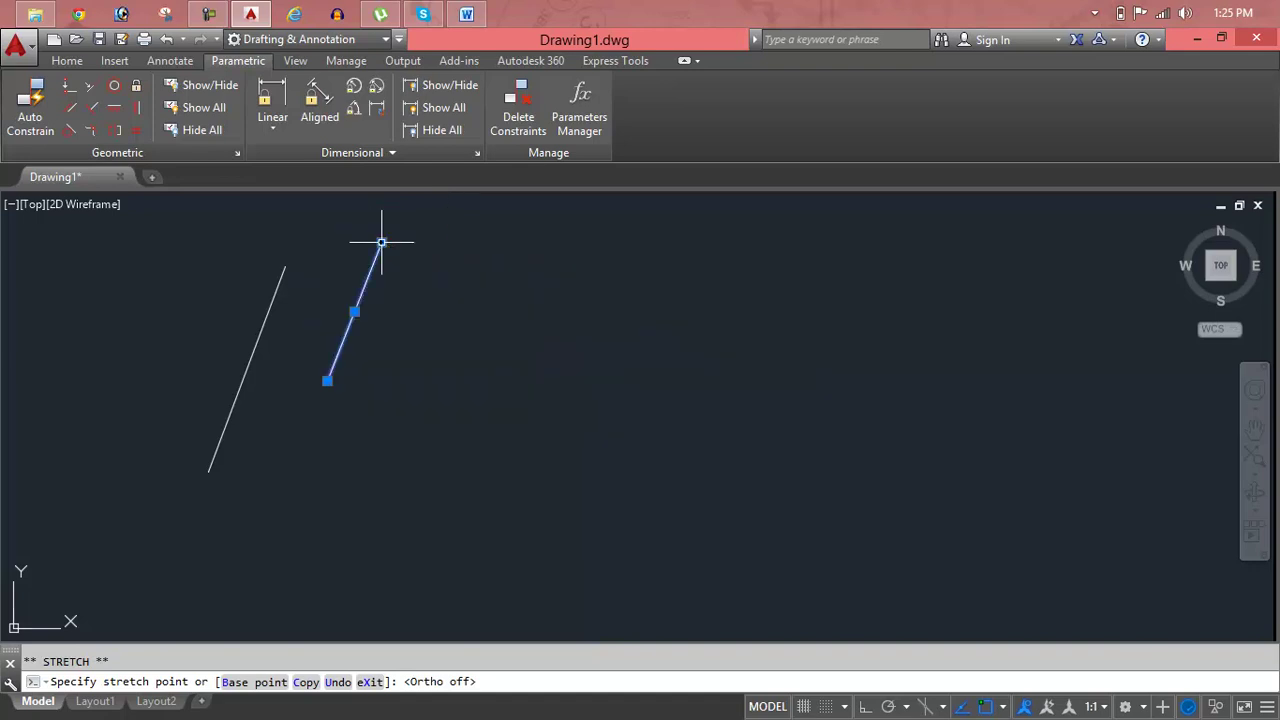
pyautogui.click(327, 381)
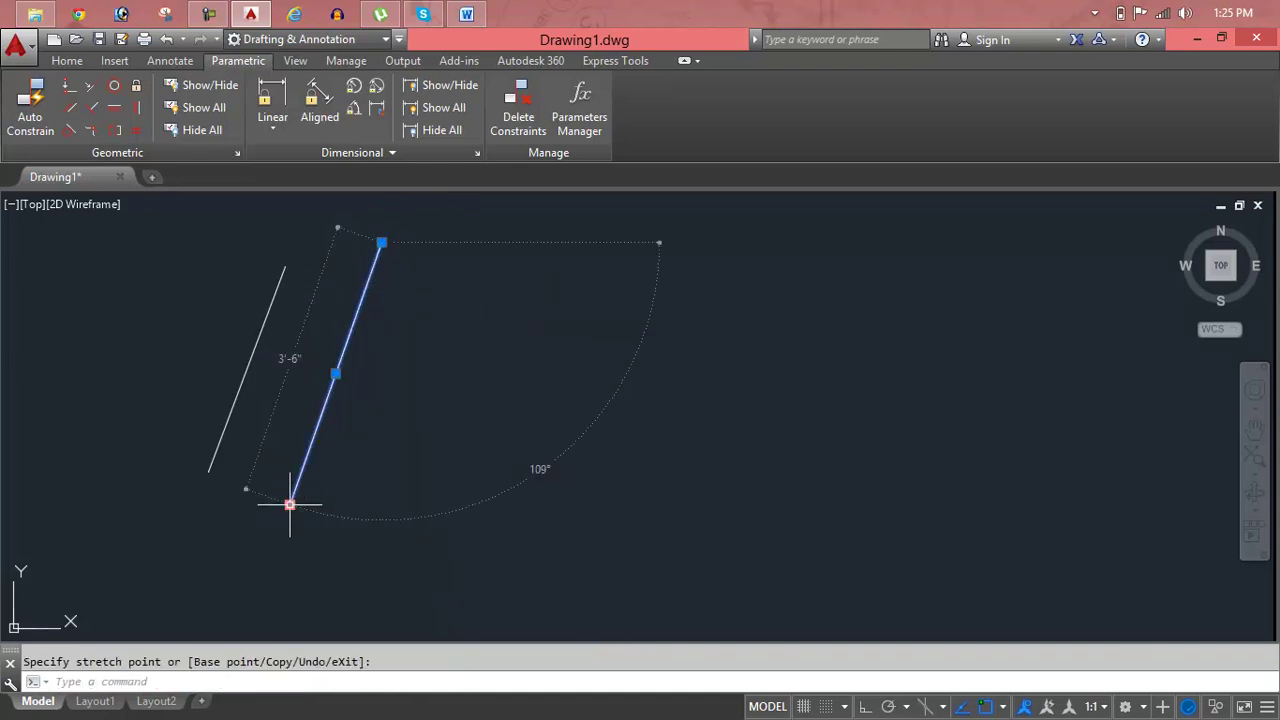
pyautogui.press('Escape')
pyautogui.press('Escape')
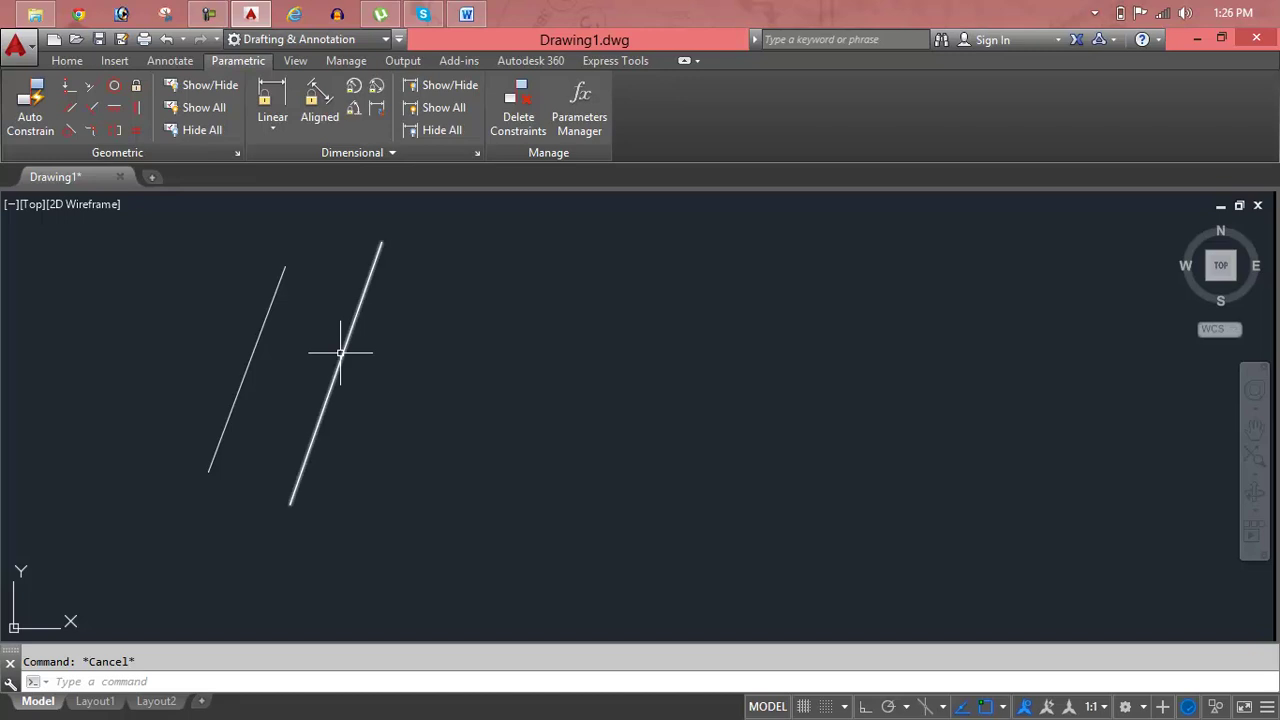
# Apply a Perpendicular constraint with the first slanted line as reference and the longer line as second object
pyautogui.click(90, 108)
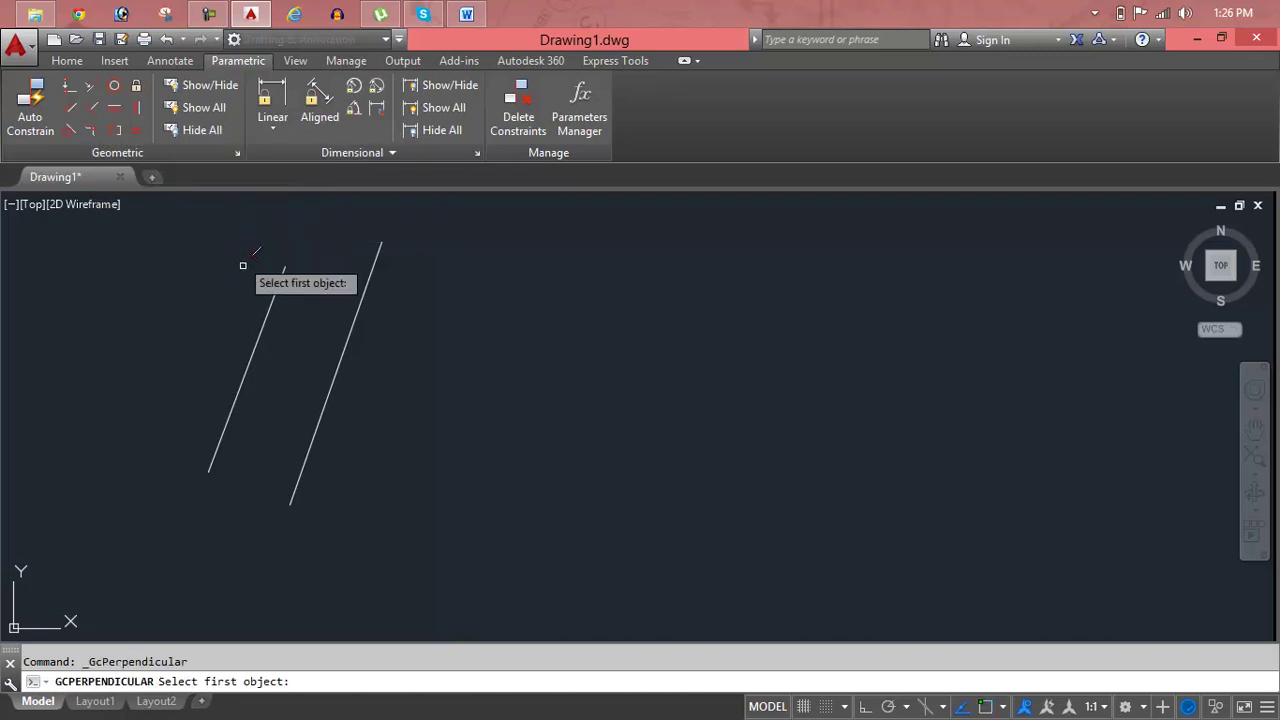
pyautogui.click(276, 291)
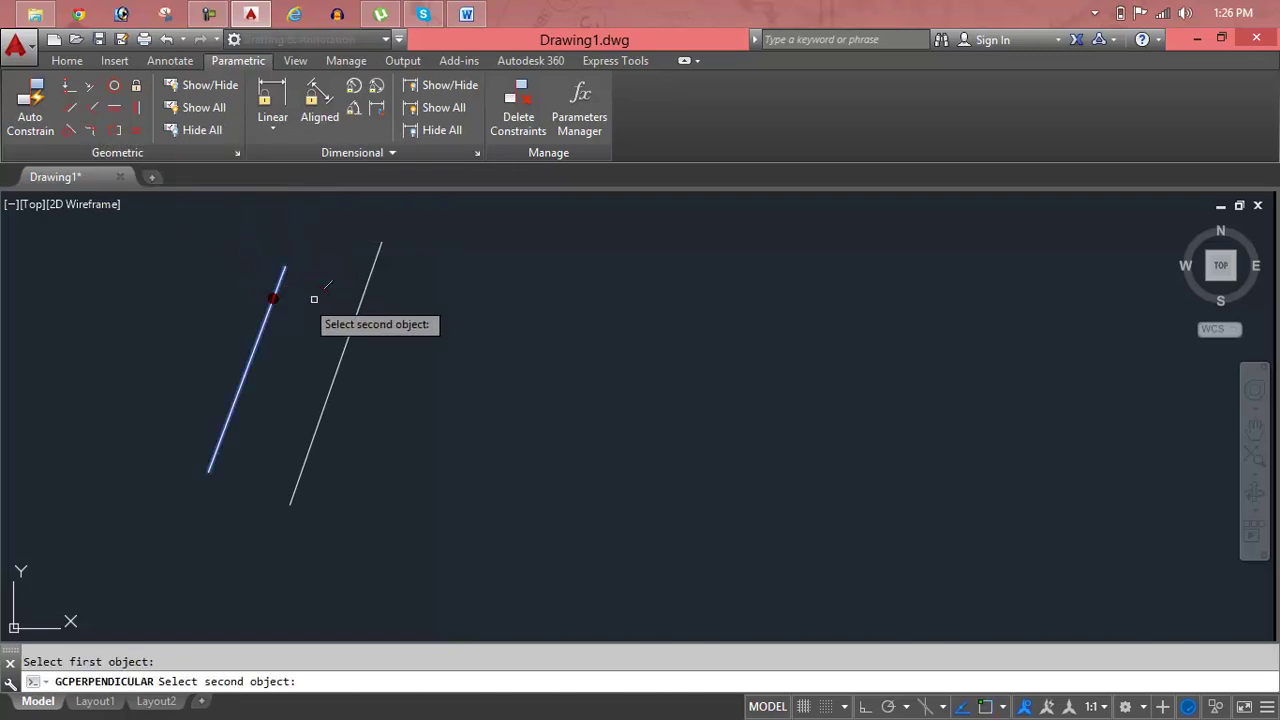
pyautogui.click(361, 280)
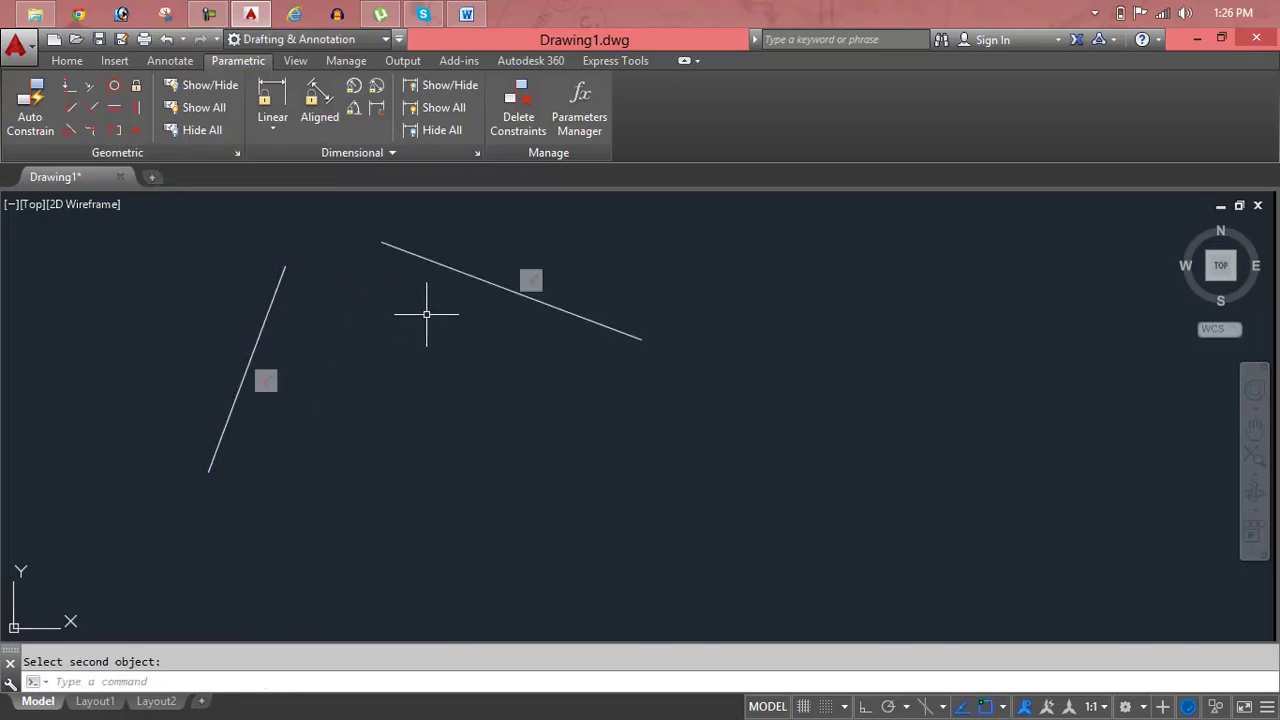
# Move the first slanted line by its midpoint so that it crosses the line constrained perpendicular to it
pyautogui.click(282, 272)
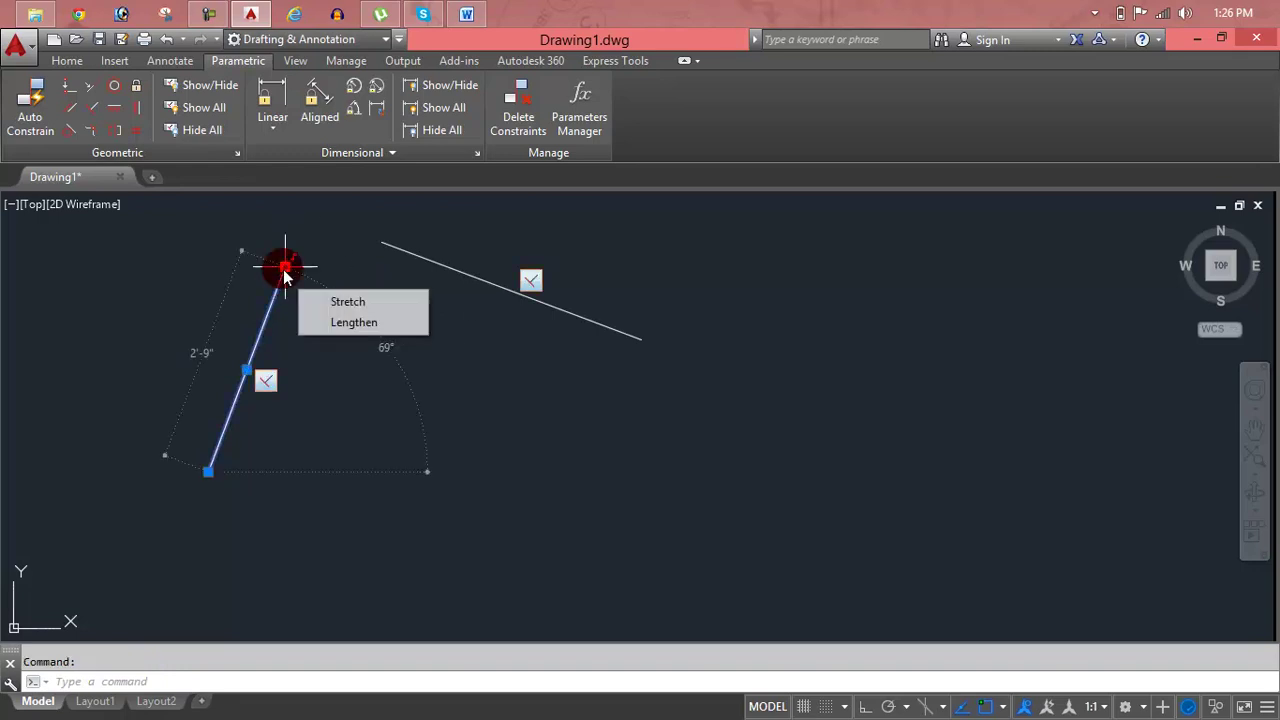
pyautogui.click(247, 366)
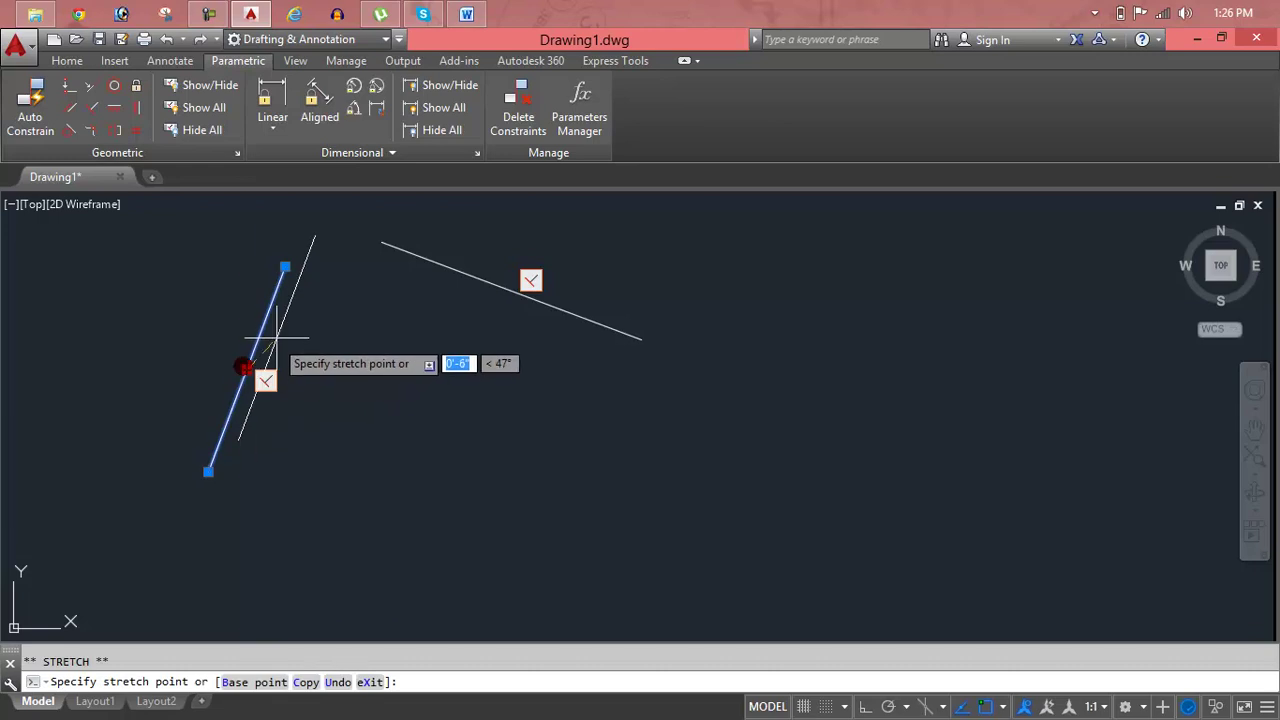
pyautogui.click(446, 287)
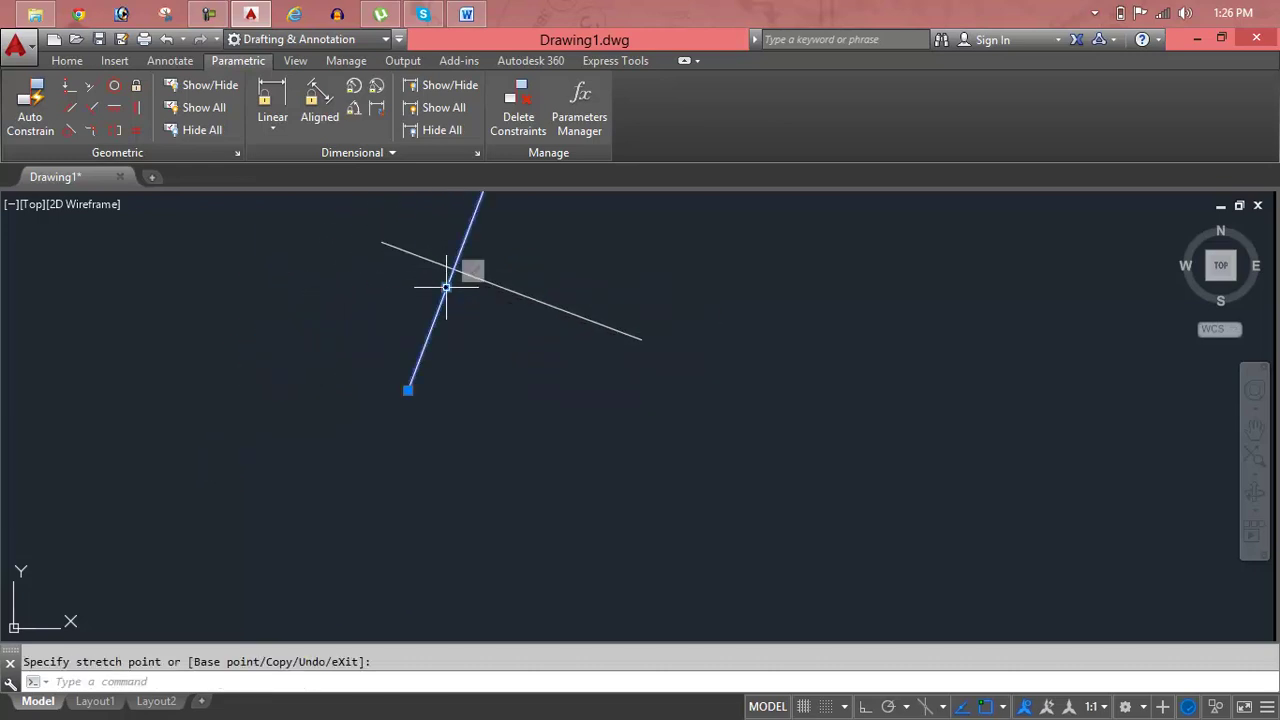
pyautogui.scroll(-1, 577, 418)
pyautogui.moveTo(580, 403); pyautogui.dragTo(525, 403, button='middle')
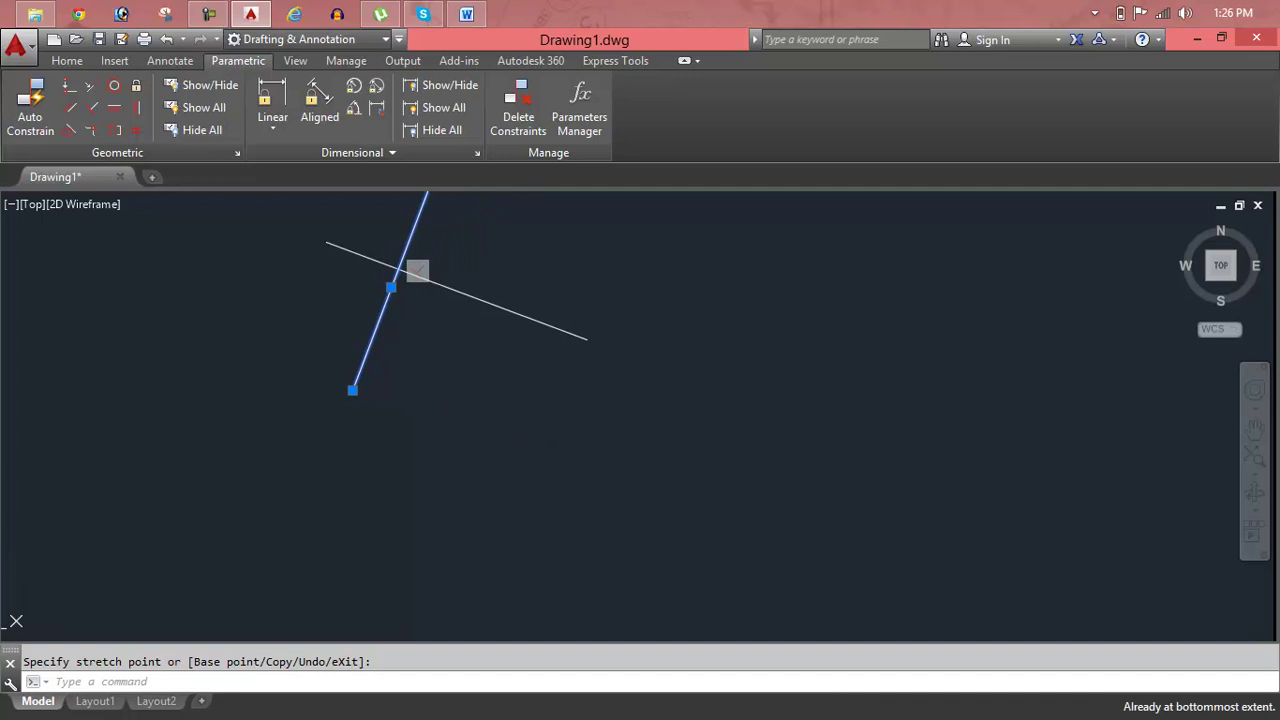
# Delete both perpendicular lines
pyautogui.click(532, 316)
pyautogui.click(566, 242)
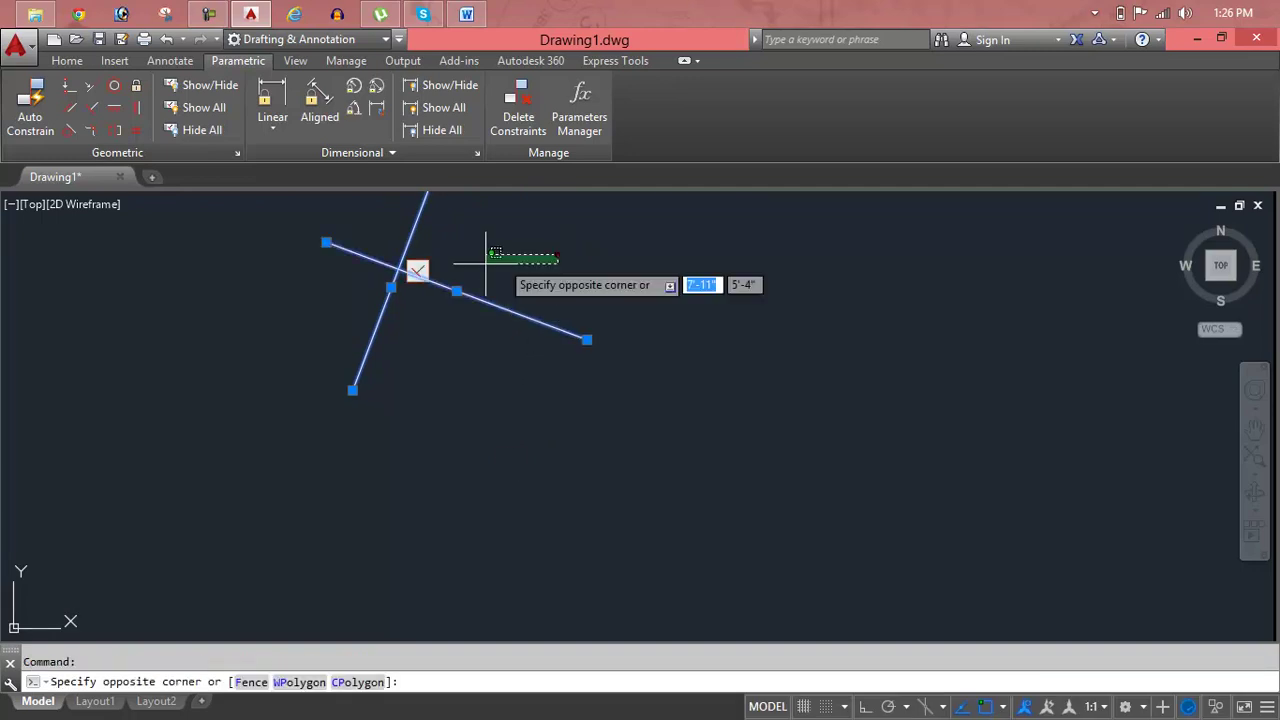
pyautogui.click(298, 322)
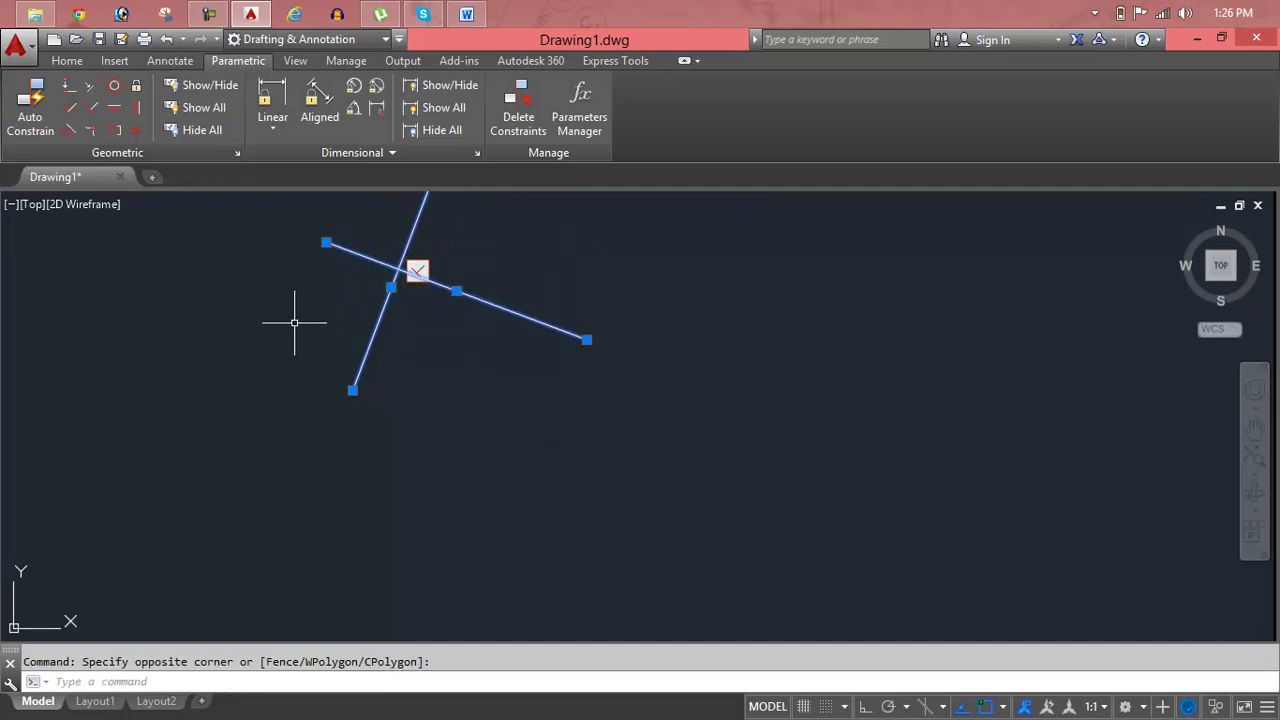
pyautogui.press('Delete')
# Draw a line rising diagonally to the right and, below it, a separate shorter line sloping down to the right
pyautogui.write('l')
pyautogui.press('Return')
pyautogui.click(322, 421)
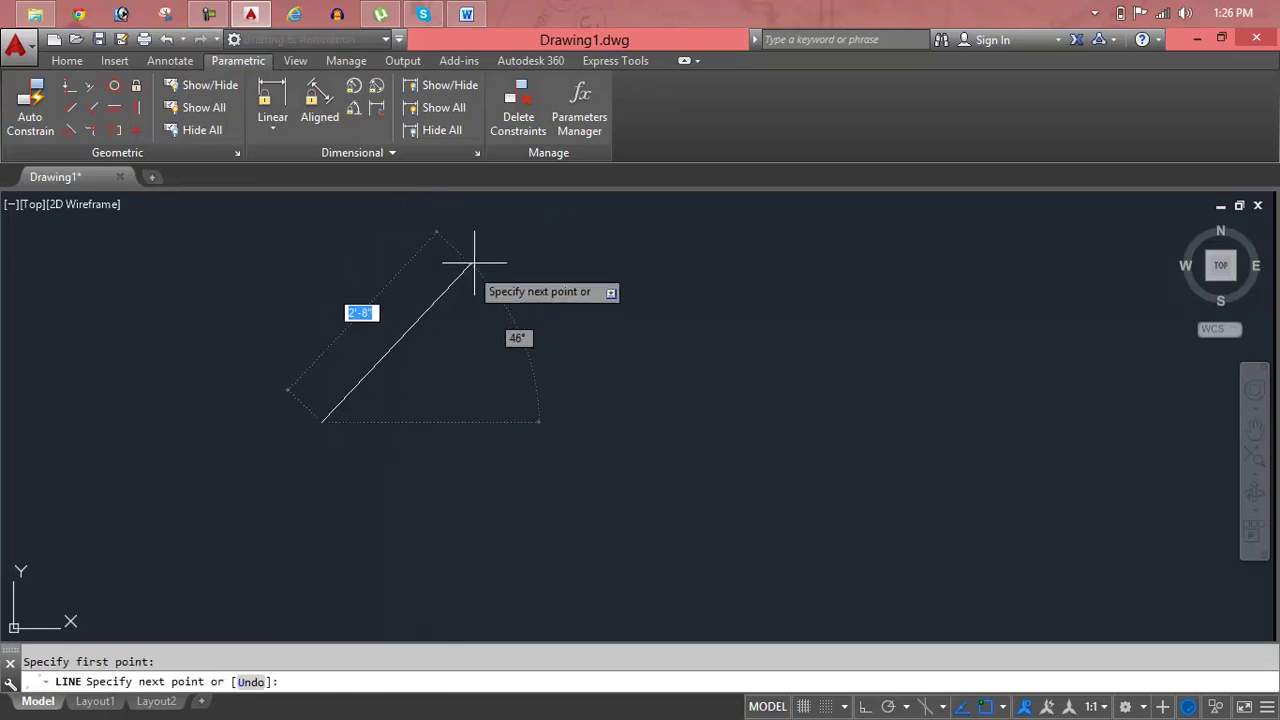
pyautogui.click(535, 212)
pyautogui.press('Return')
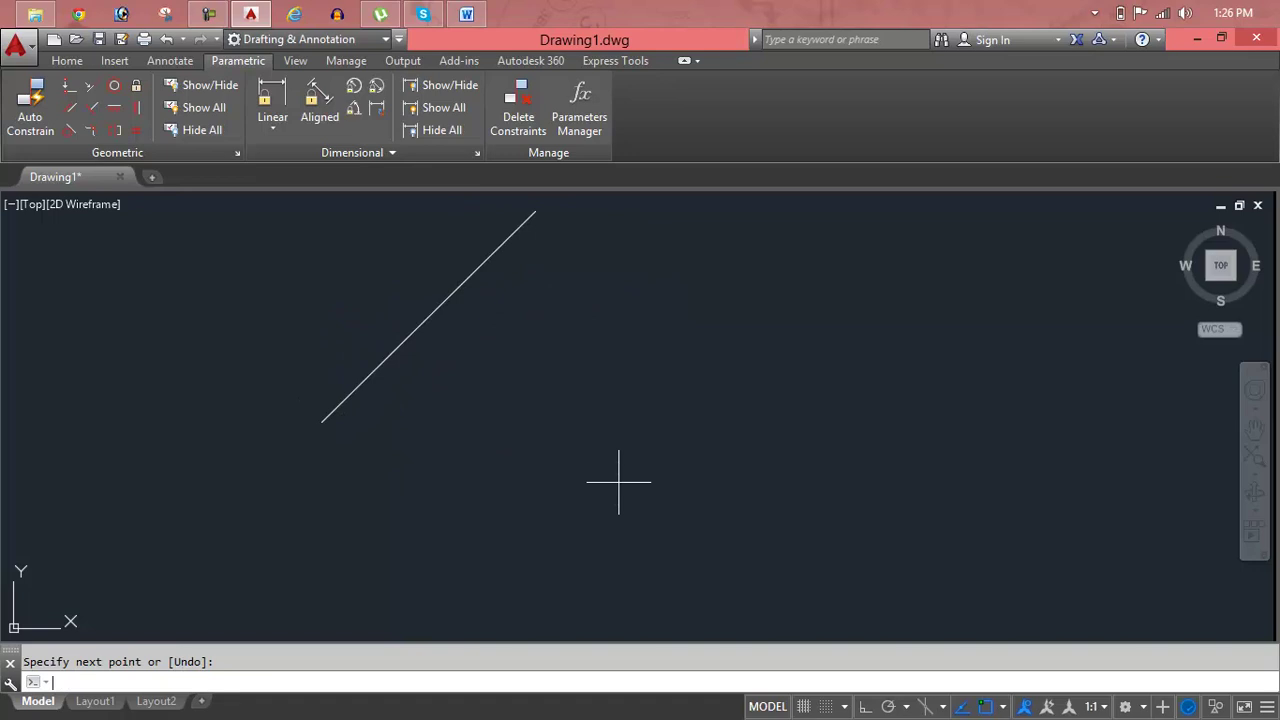
pyautogui.press('Return')
pyautogui.click(619, 482)
pyautogui.click(460, 348)
pyautogui.press('Return')
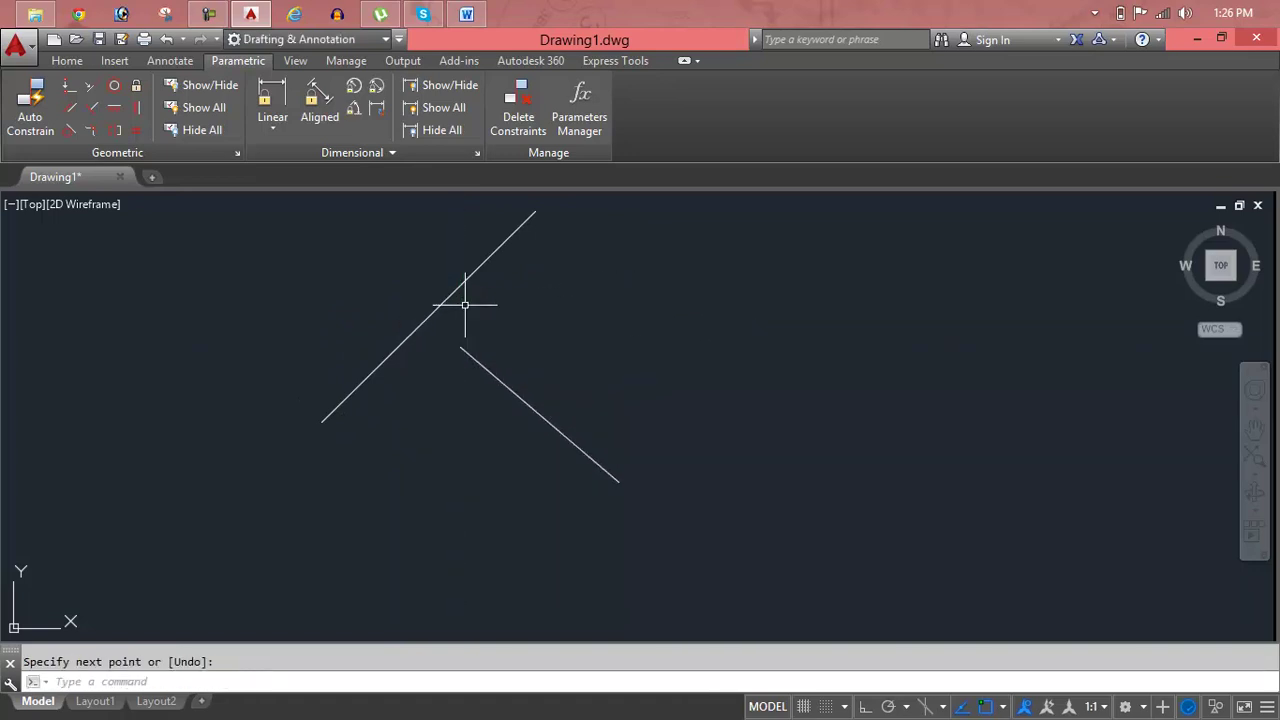
# Apply a Parallel constraint with the longer diagonal line as reference and the shorter line as second object
pyautogui.click(68, 110)
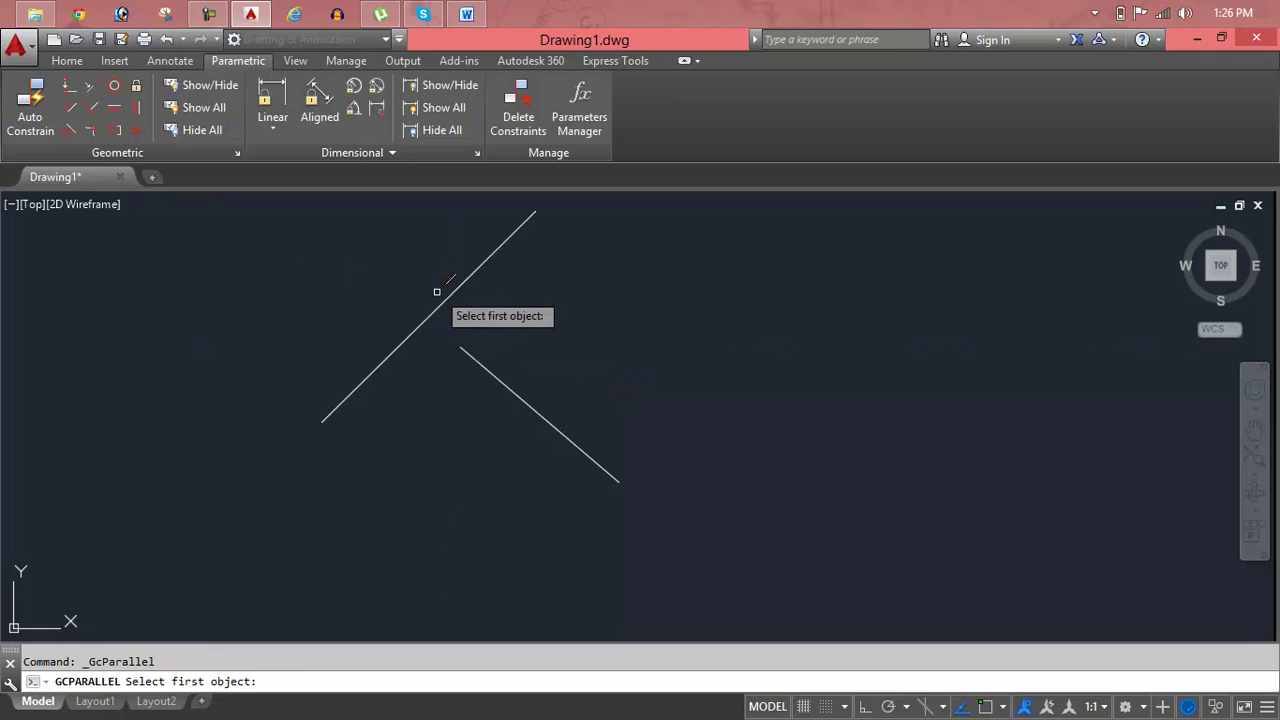
pyautogui.click(445, 298)
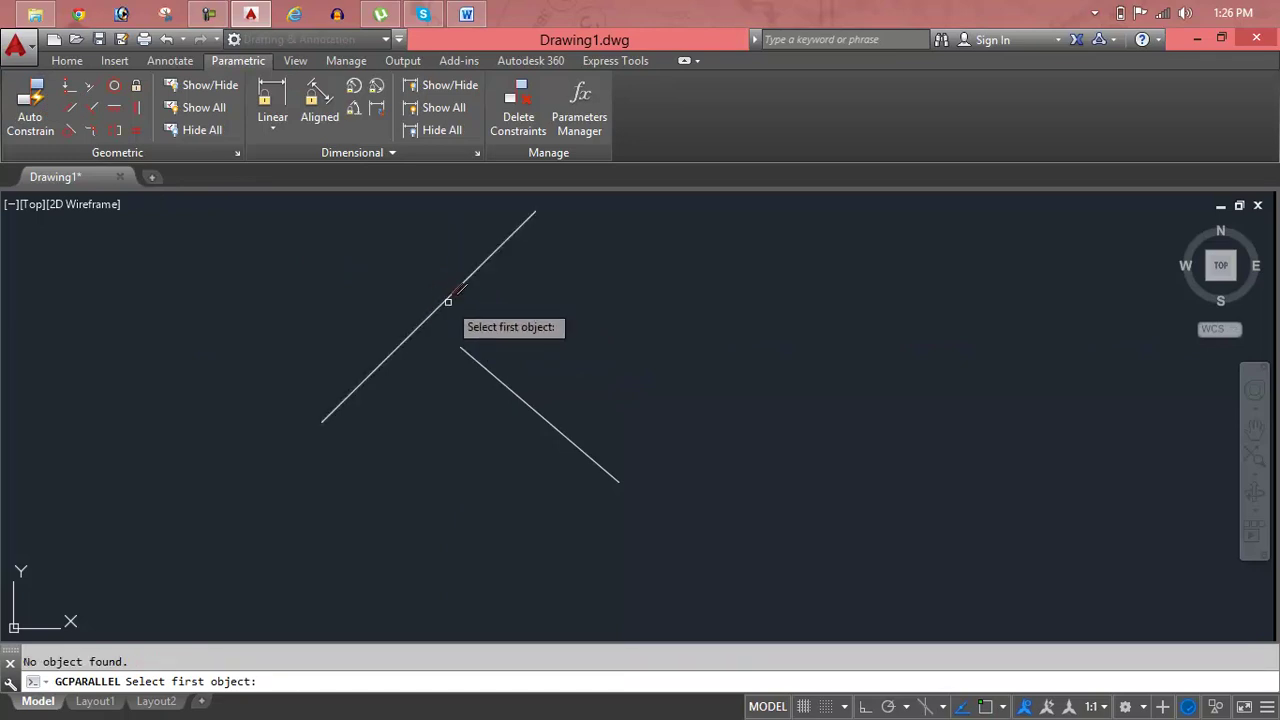
pyautogui.click(448, 299)
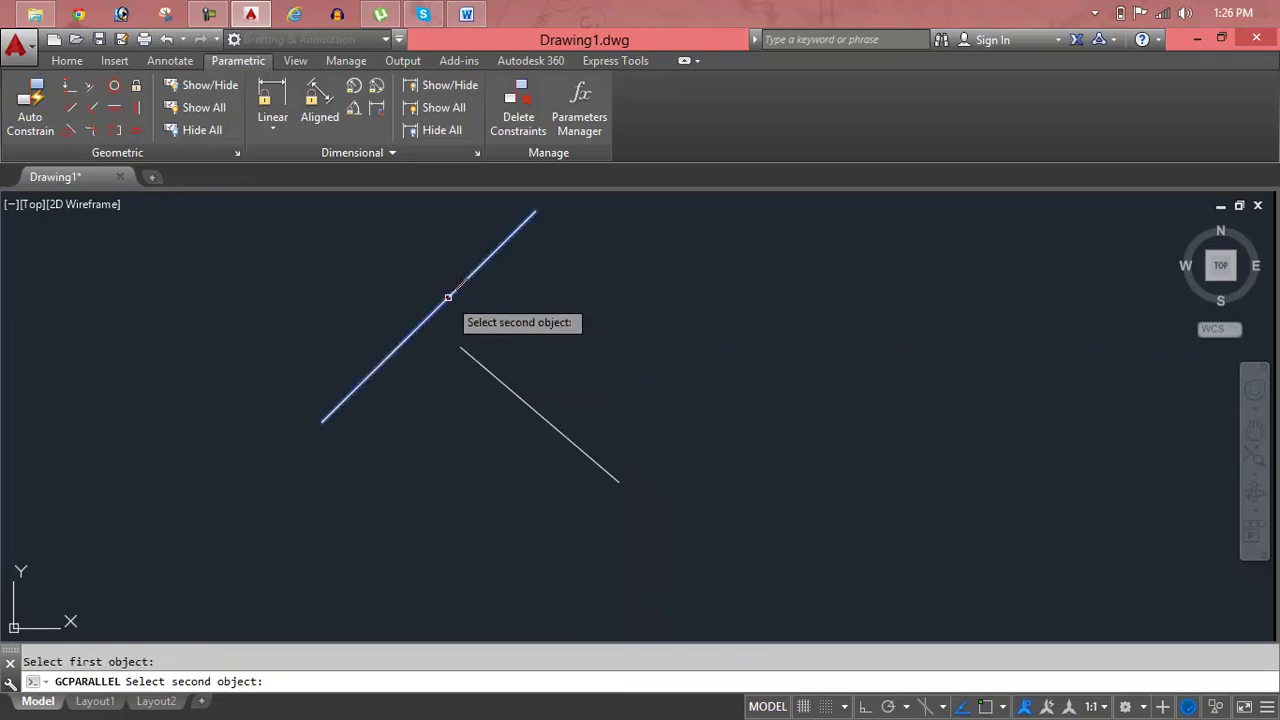
pyautogui.click(465, 355)
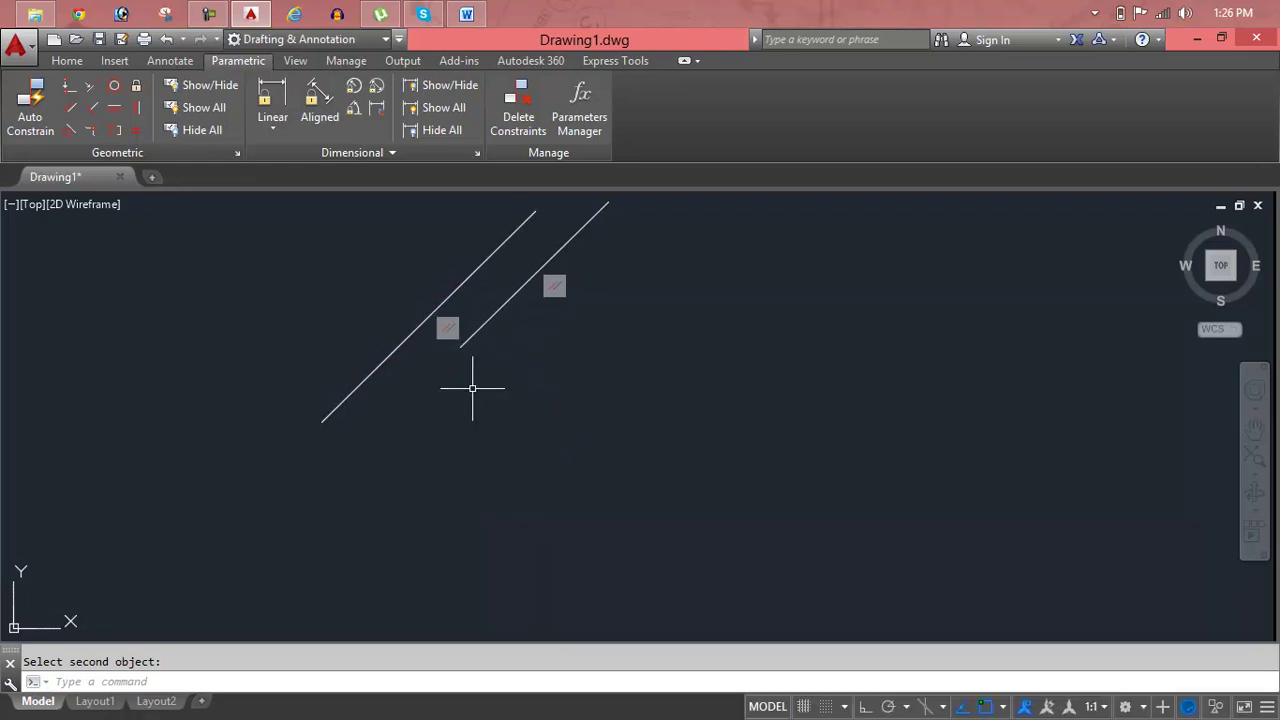
# Move the shorter parallel line by its midpoint to the upper-left side of the longer line, and back to its lower-right side
pyautogui.click(487, 321)
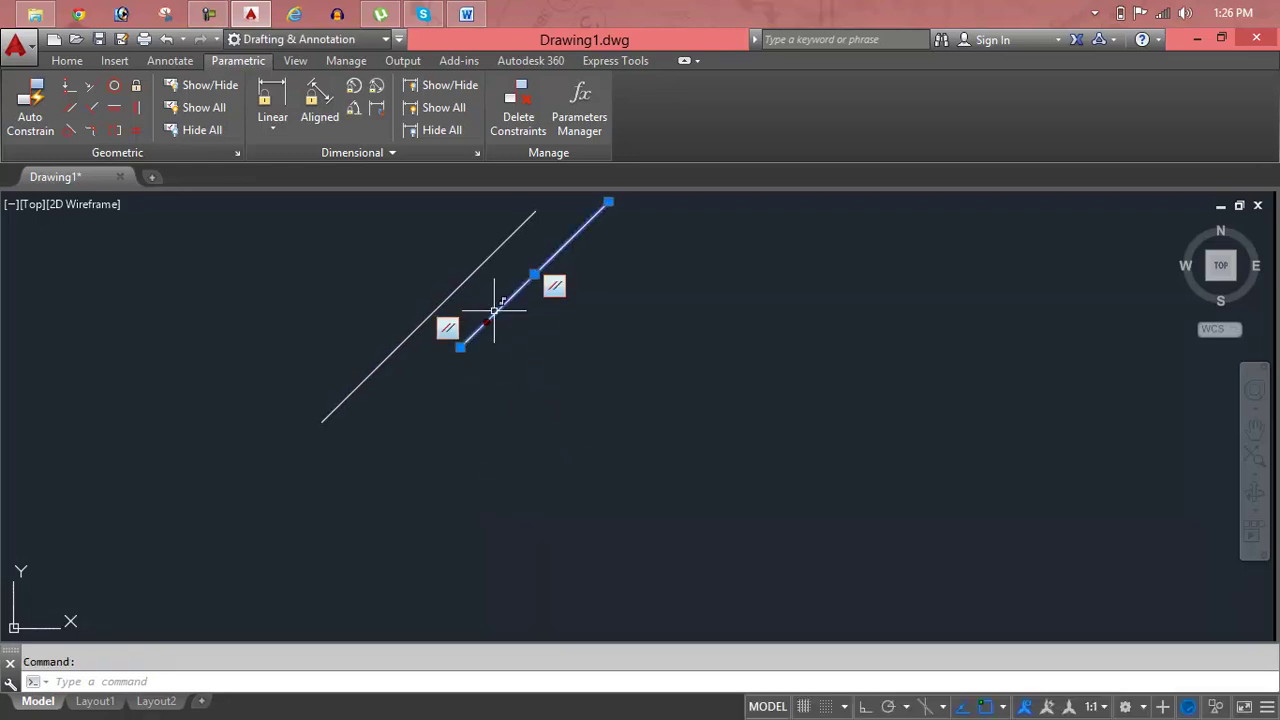
pyautogui.click(530, 272)
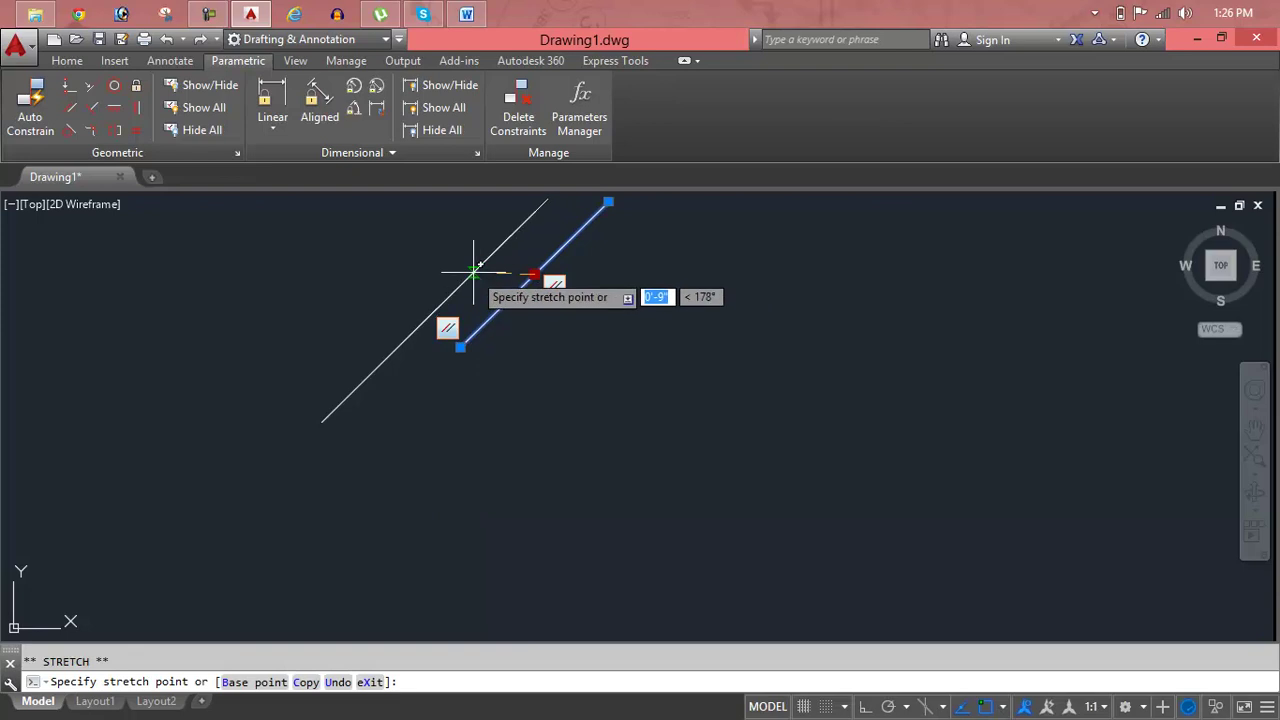
pyautogui.click(436, 264)
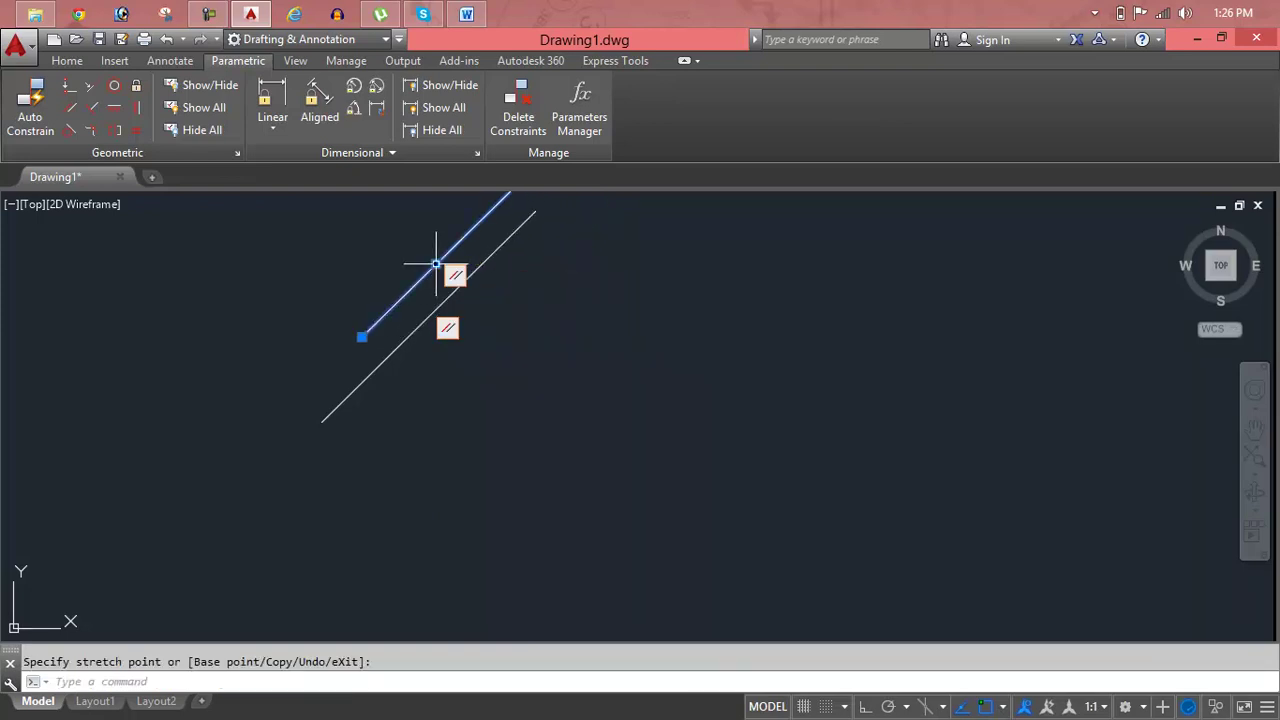
pyautogui.click(436, 264)
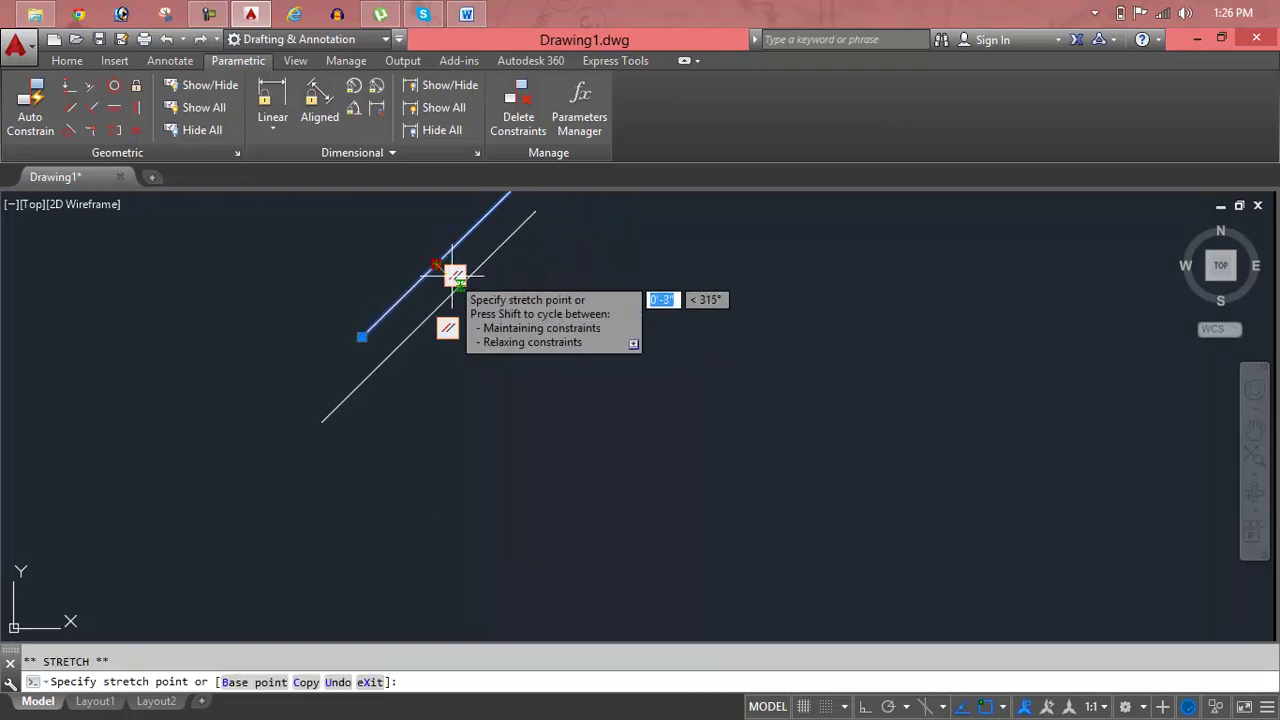
pyautogui.click(536, 365)
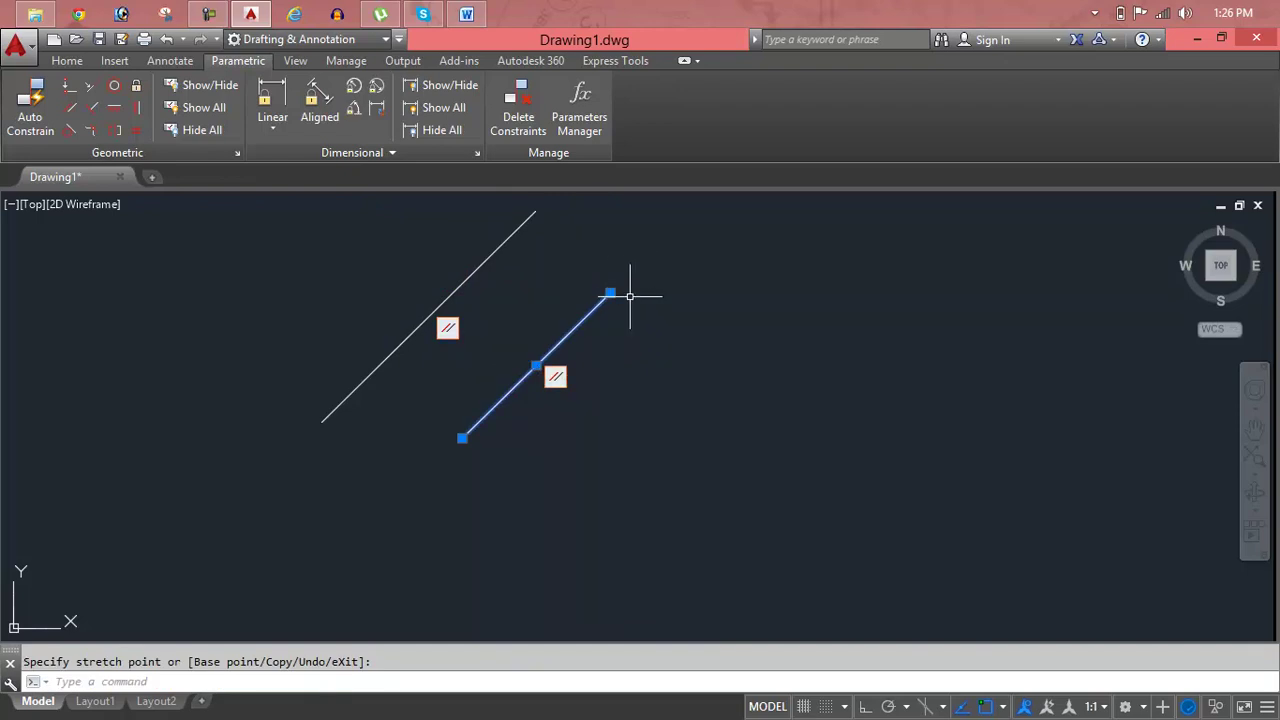
# Stretch the shorter parallel line's upper endpoint across to the left of its fixed lower end, then further down to a nearly horizontal position
pyautogui.click(615, 292)
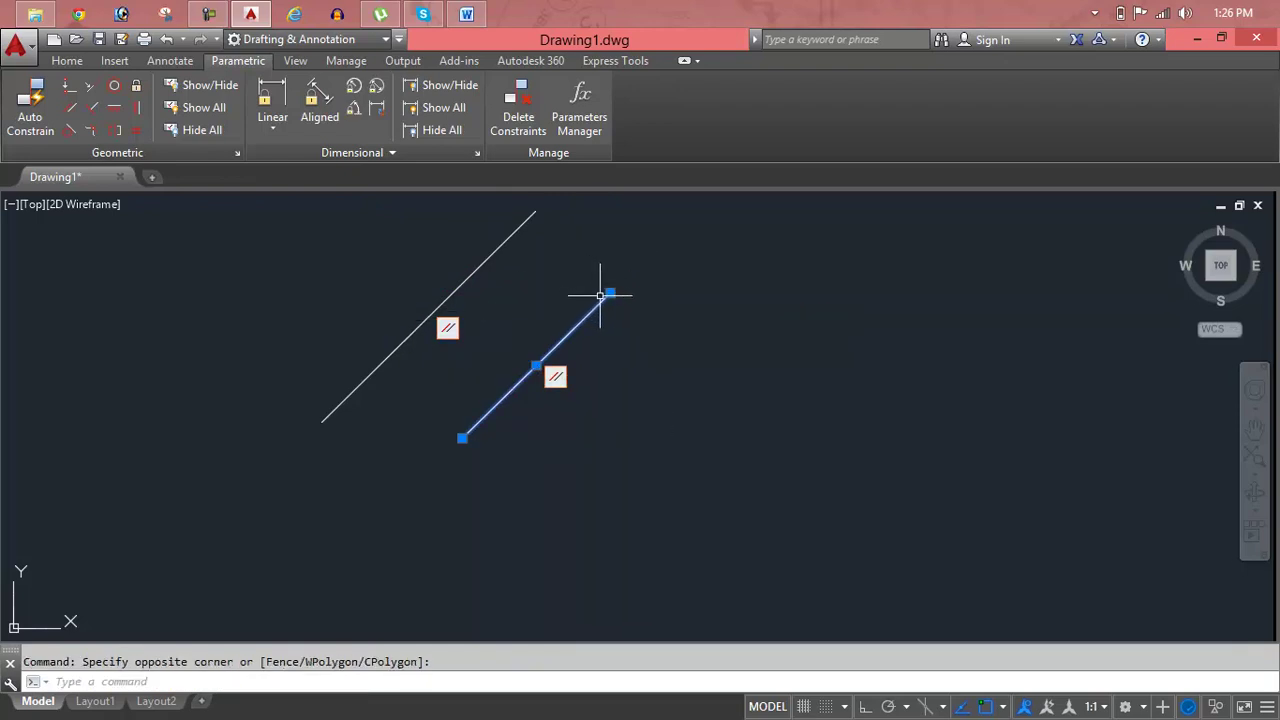
pyautogui.click(611, 294)
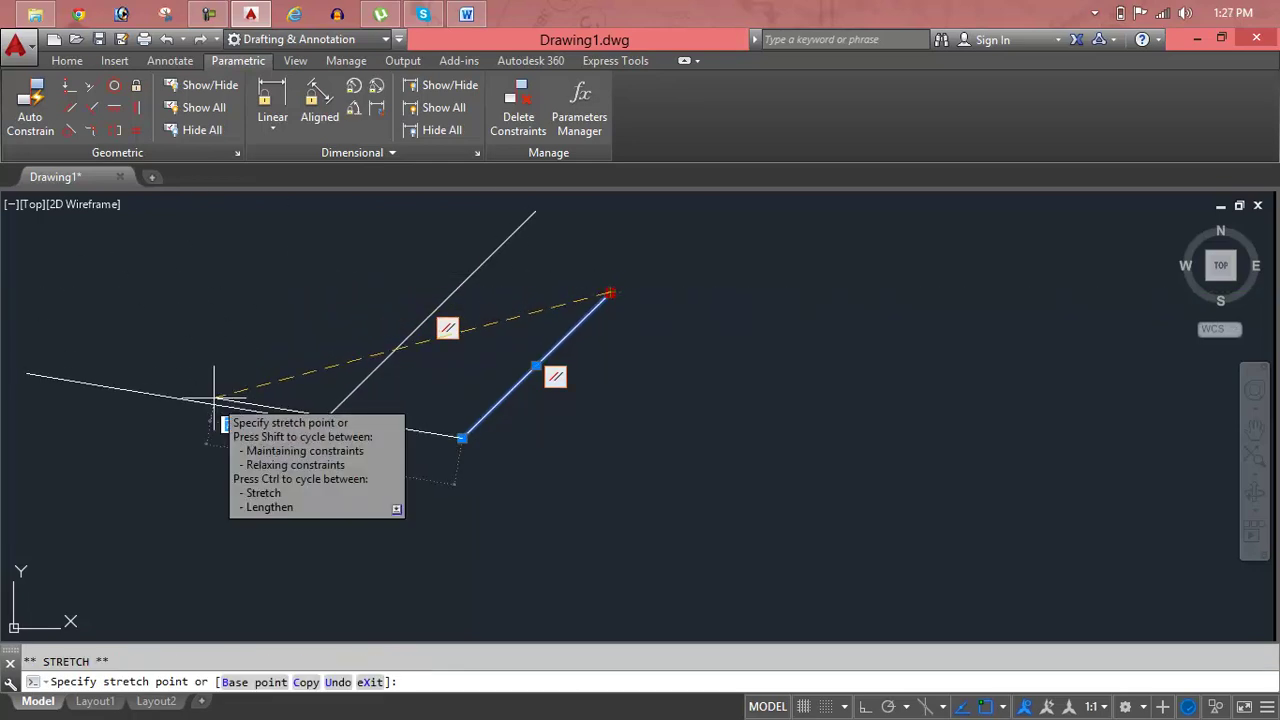
pyautogui.click(310, 370)
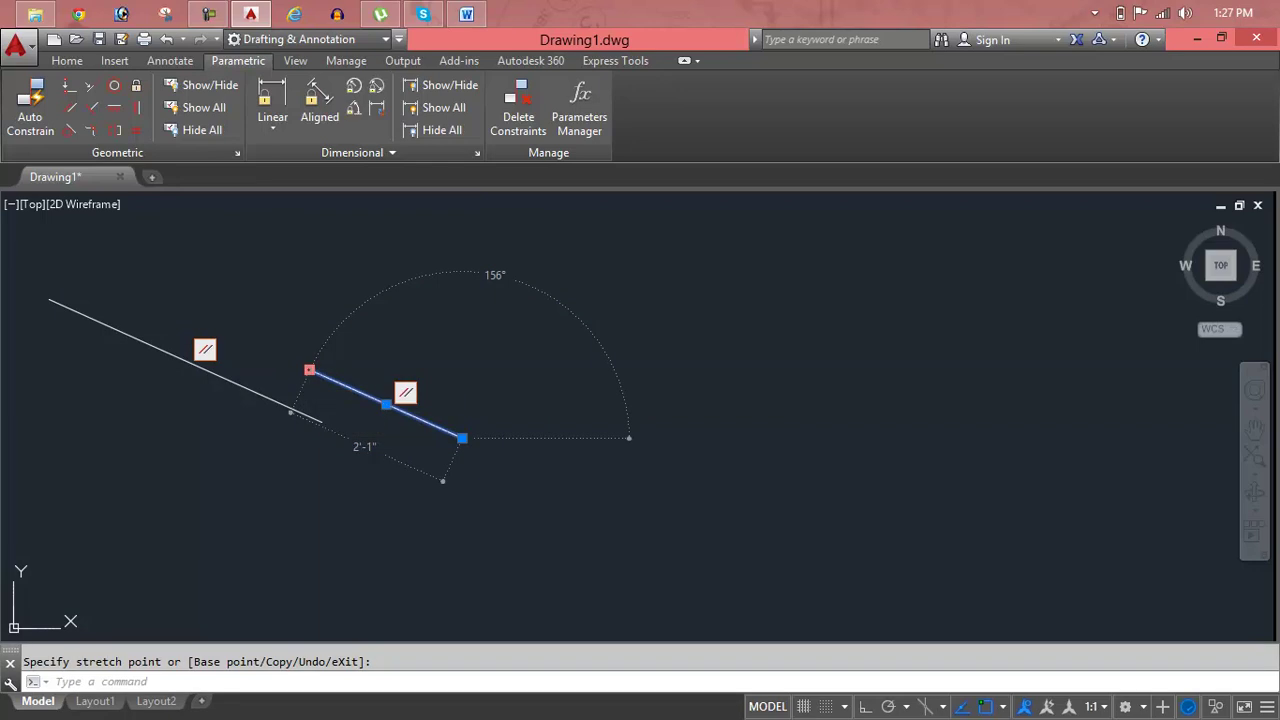
pyautogui.click(310, 370)
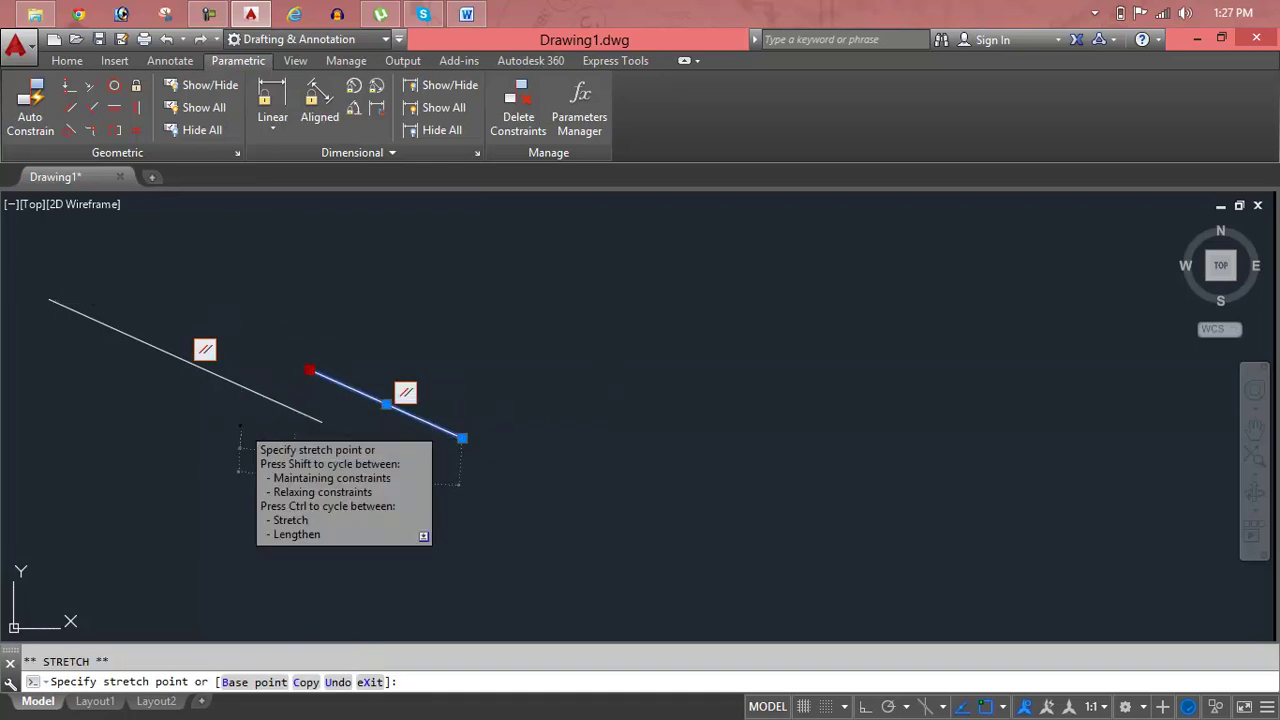
pyautogui.click(241, 425)
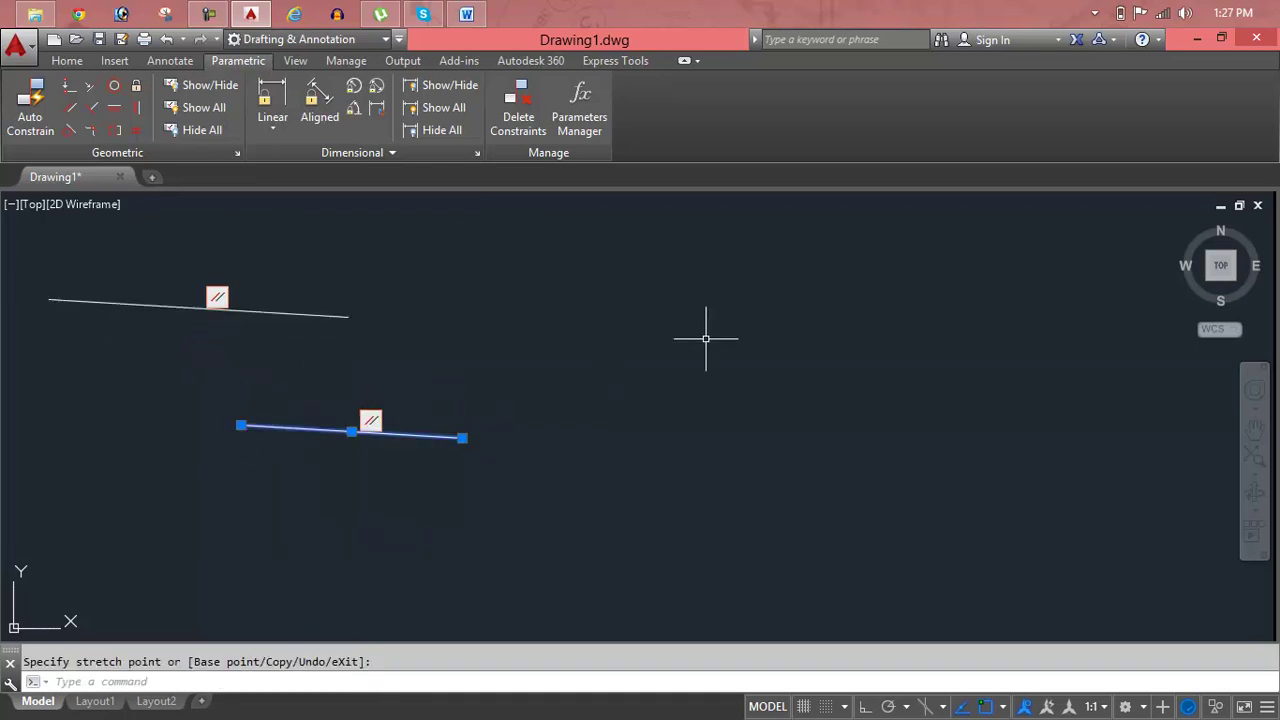
# Undo both endpoint stretches of the shorter parallel line
pyautogui.press('Escape')
pyautogui.hotkey('ctrl', 'z')
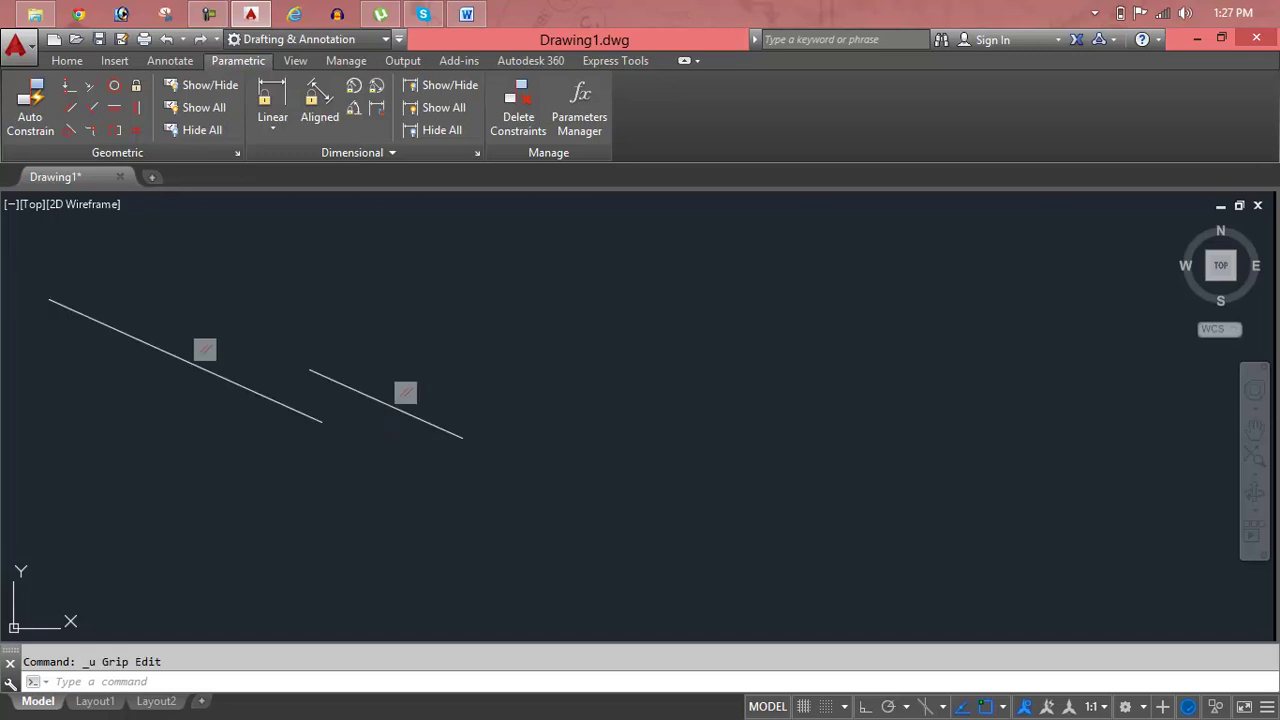
pyautogui.hotkey('ctrl', 'z')
# Delete both parallel diagonal lines
pyautogui.click(705, 337)
pyautogui.click(439, 275)
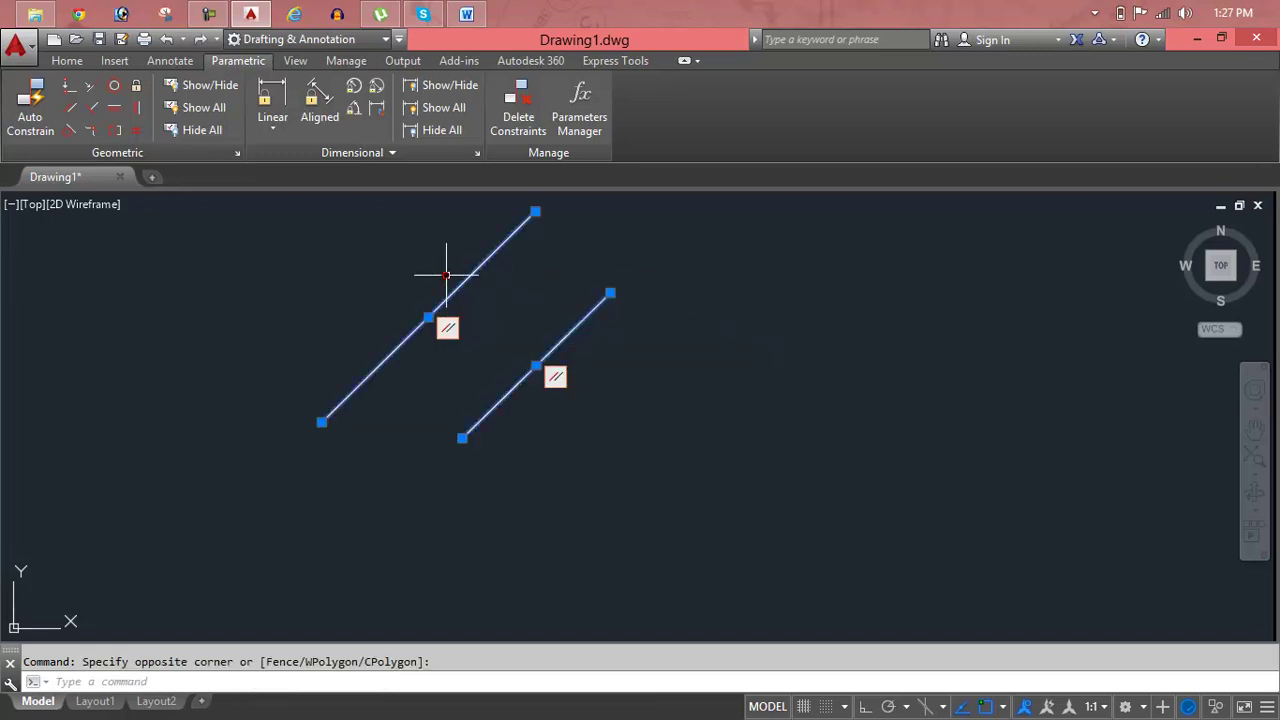
pyautogui.press('Delete')
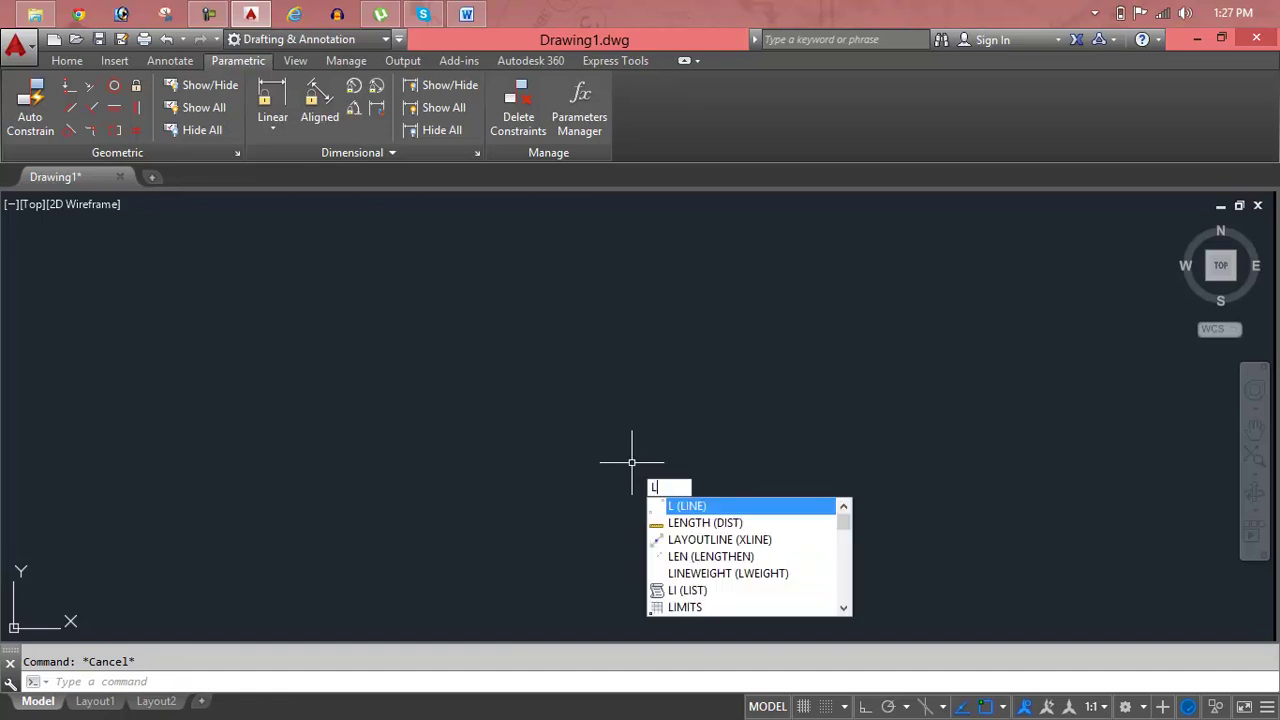
# Draw a vertical line with Ortho on near the middle of the drawing area and apply a Horizontal constraint to it
pyautogui.press('Return')
pyautogui.click(597, 533)
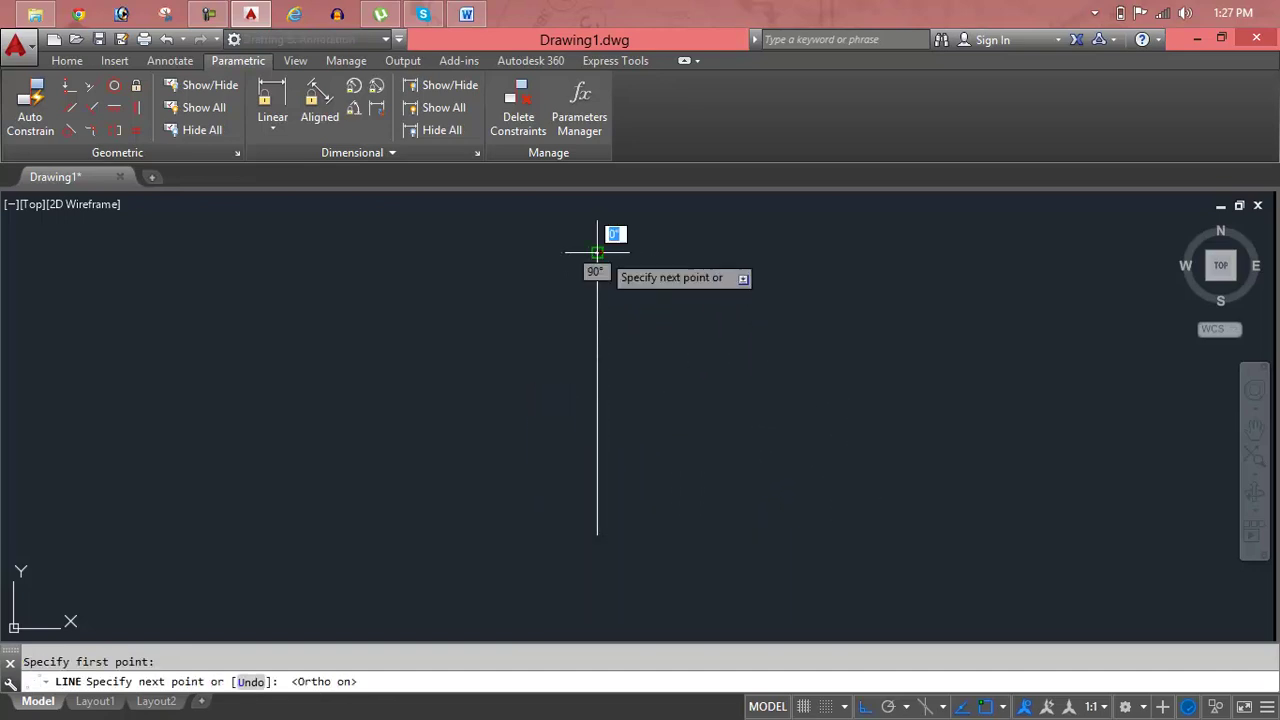
pyautogui.click(598, 255)
pyautogui.press('Return')
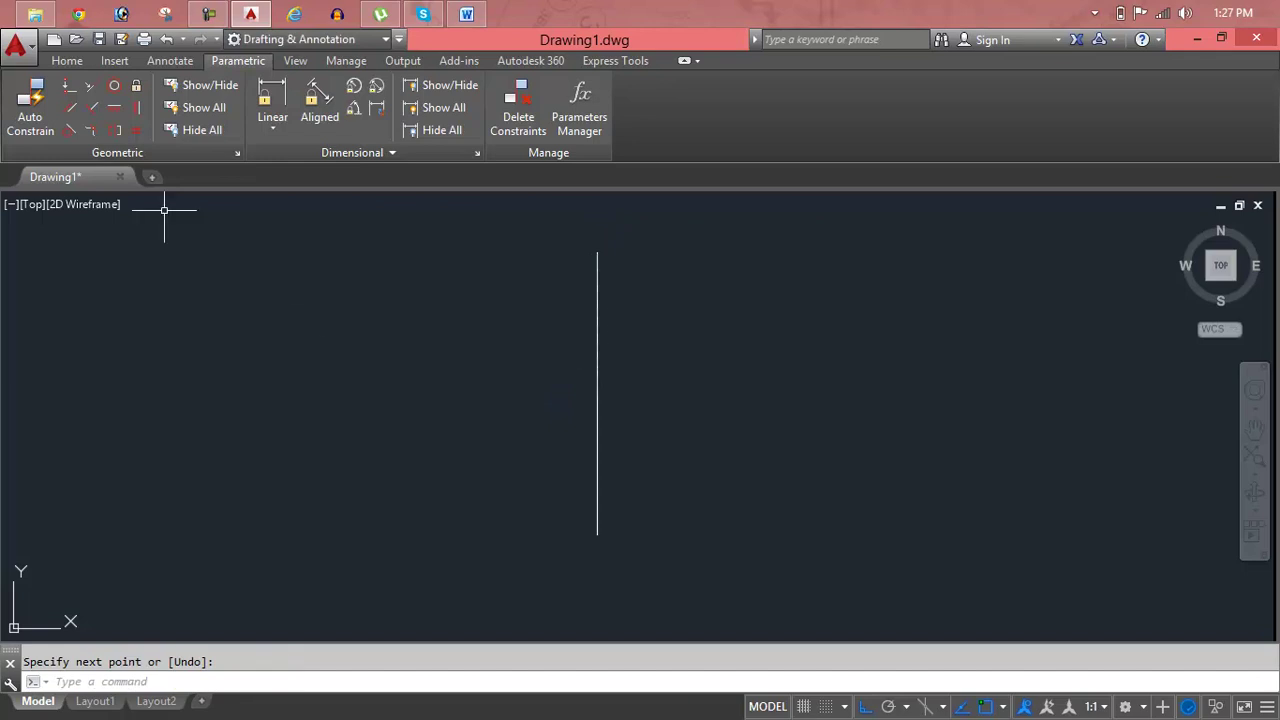
pyautogui.click(114, 107)
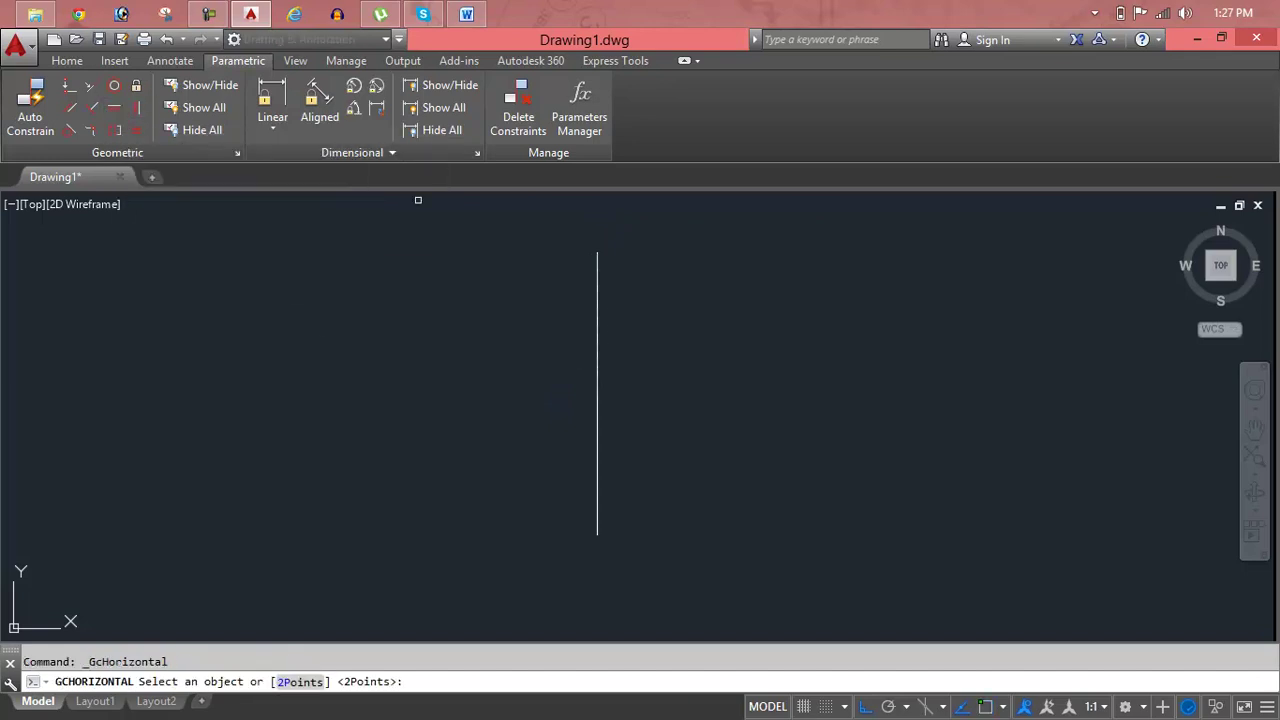
pyautogui.click(599, 388)
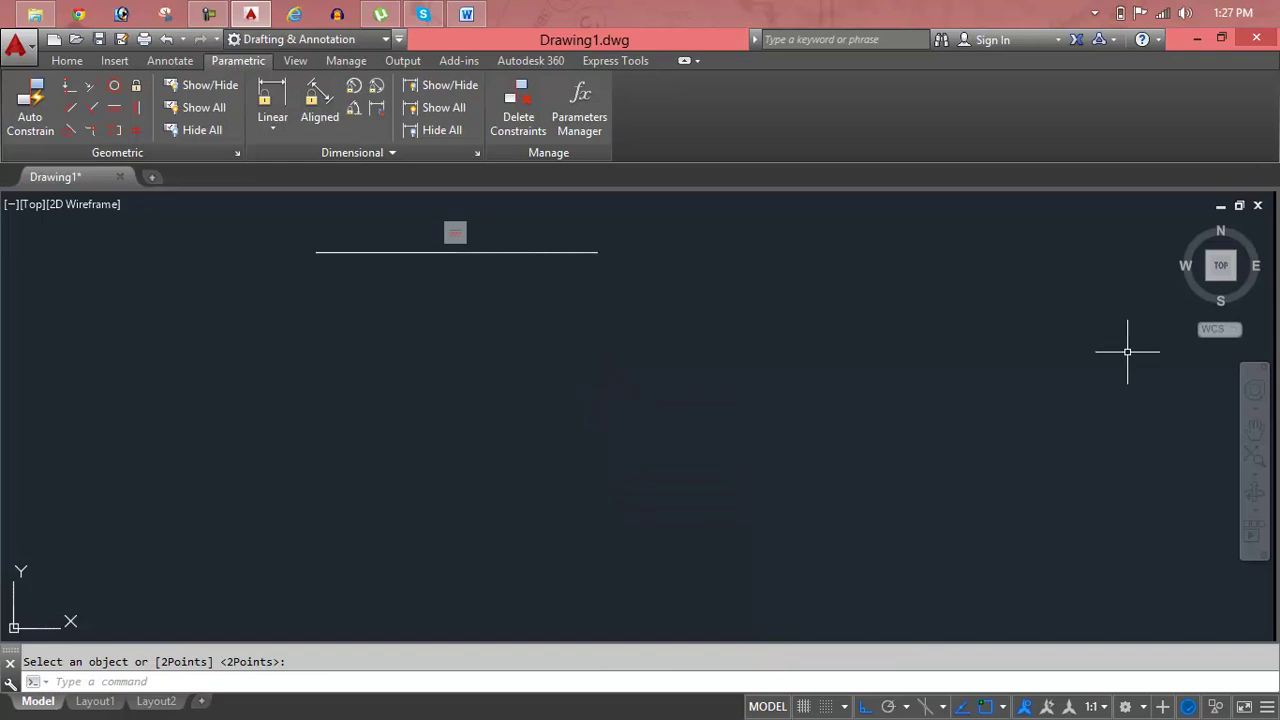
# Try to apply a Vertical constraint to the horizontally constrained line
pyautogui.click(142, 109)
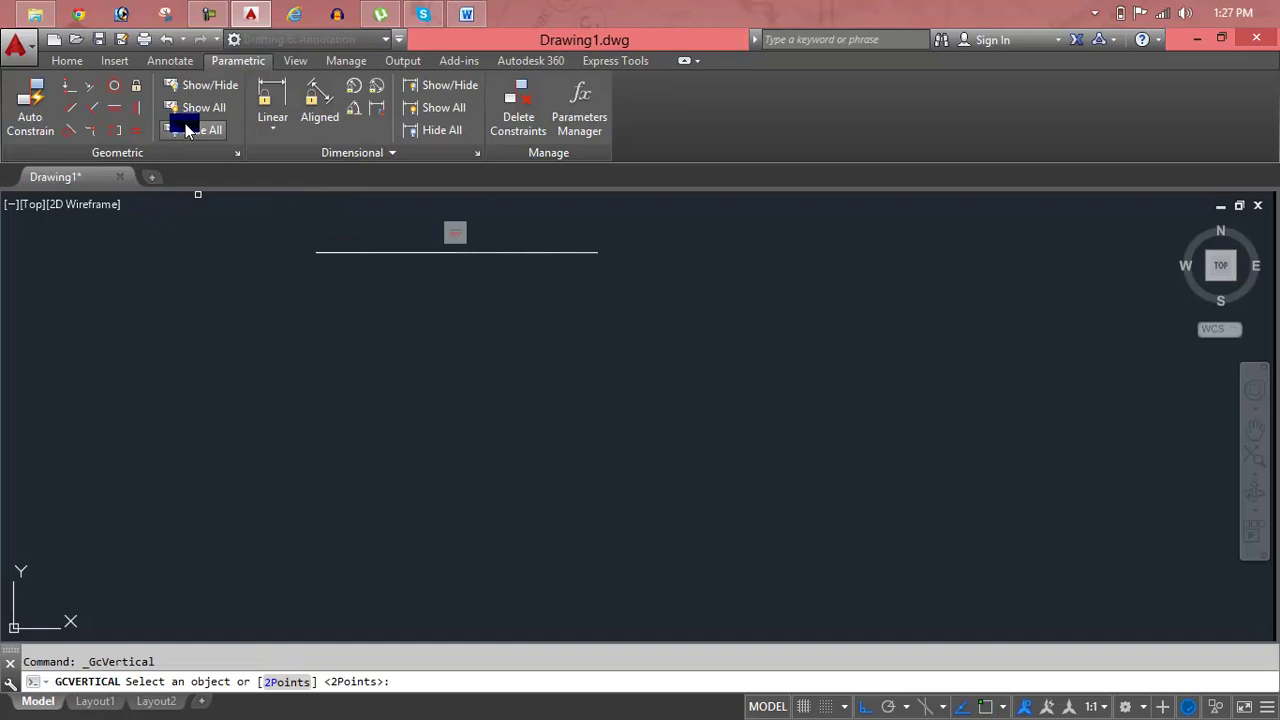
pyautogui.click(348, 253)
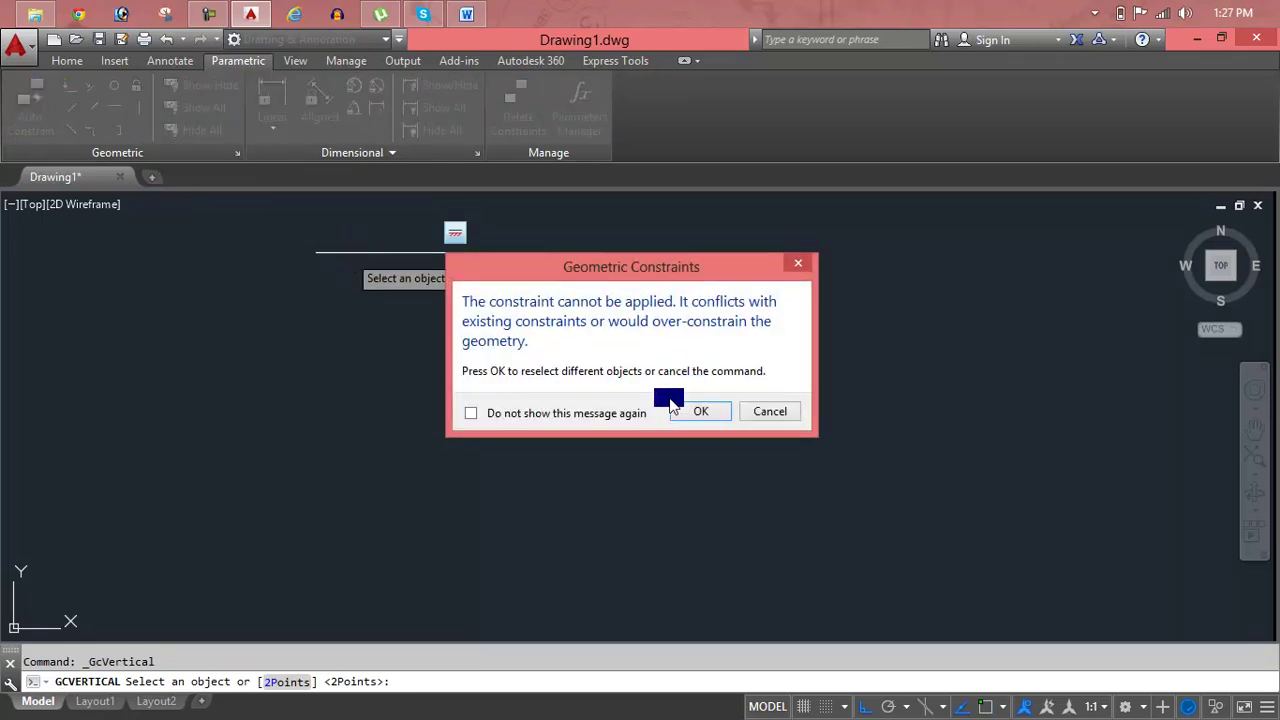
pyautogui.click(688, 411)
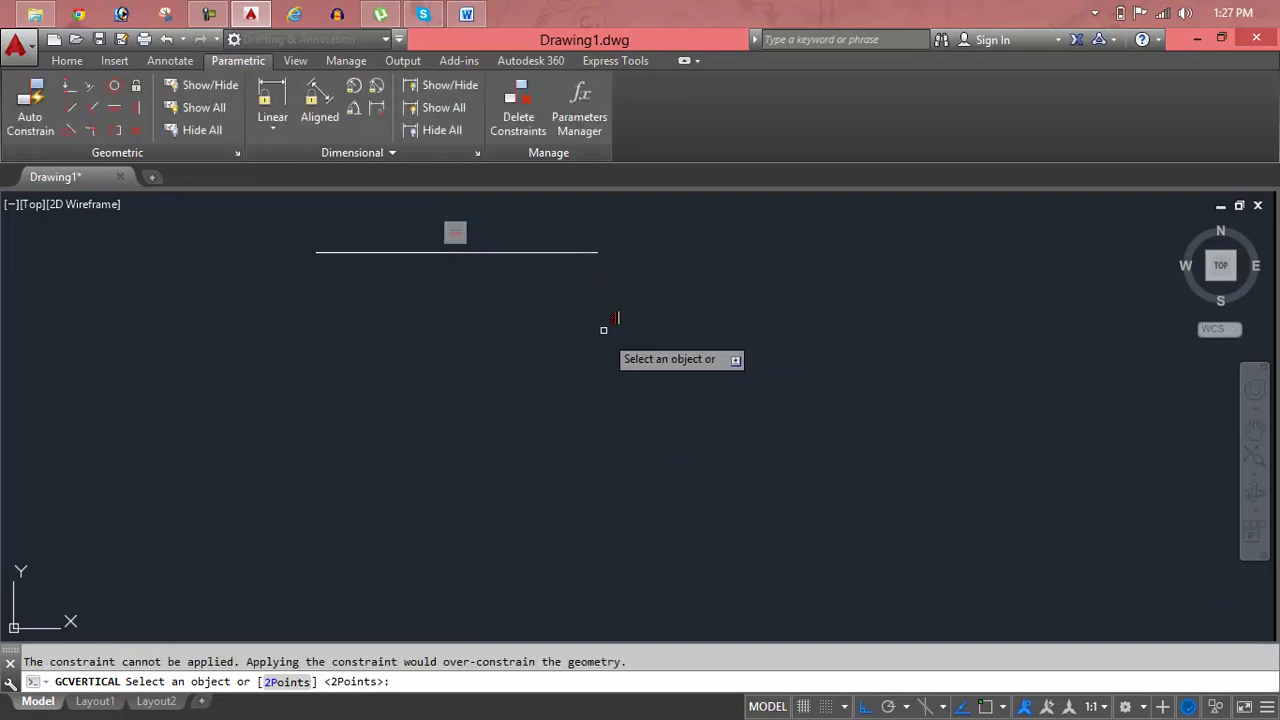
pyautogui.click(573, 256)
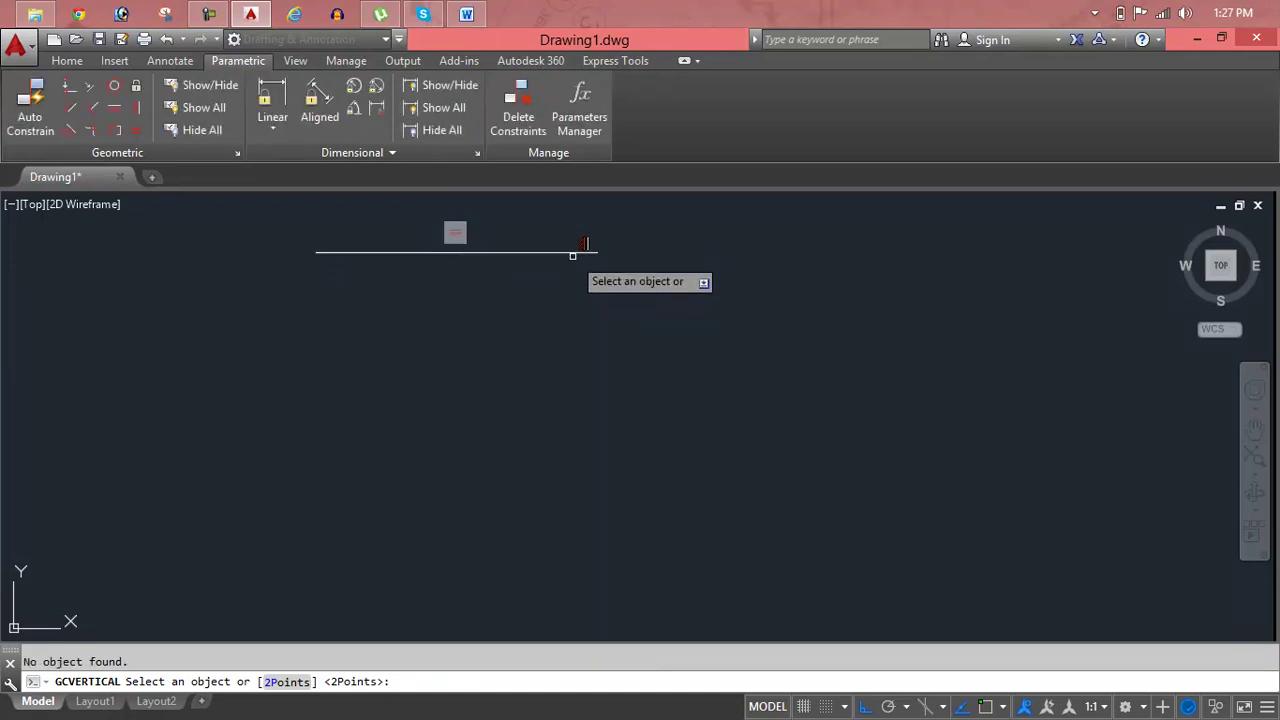
pyautogui.click(584, 251)
pyautogui.press('Escape')
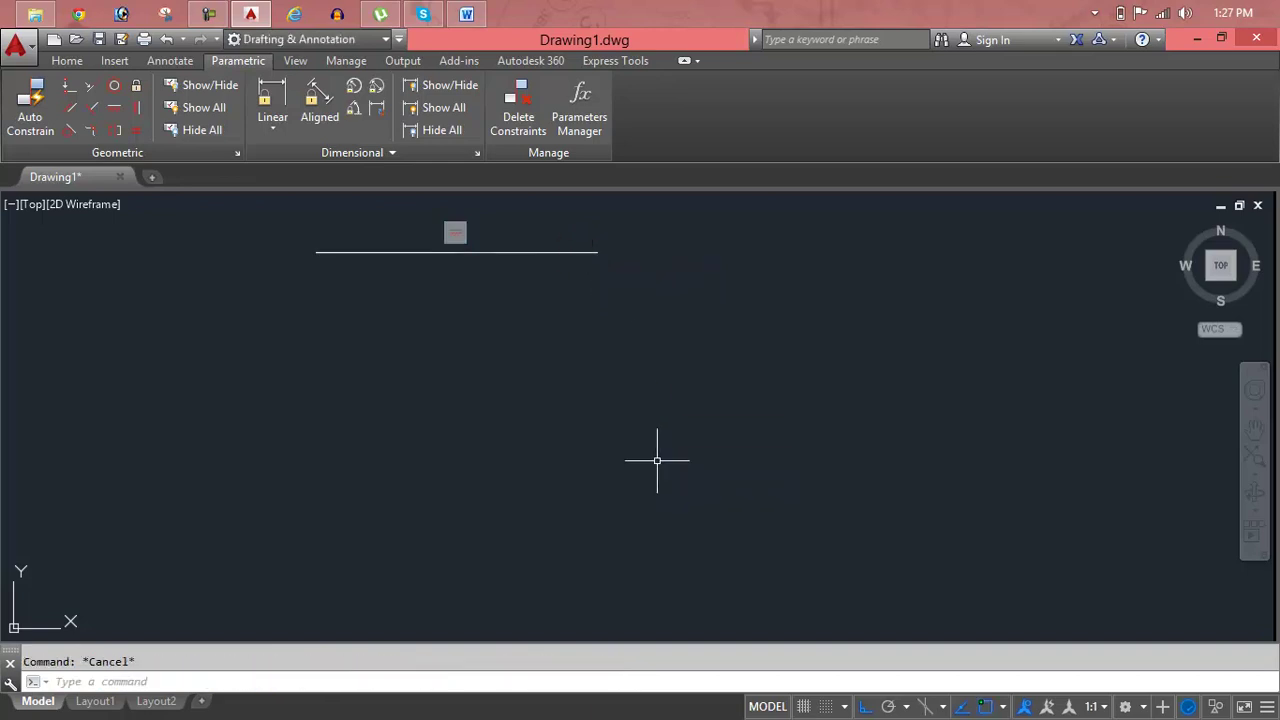
# Draw a longer horizontal line below the existing one and apply a Vertical constraint to it
pyautogui.write('l')
pyautogui.press('Return')
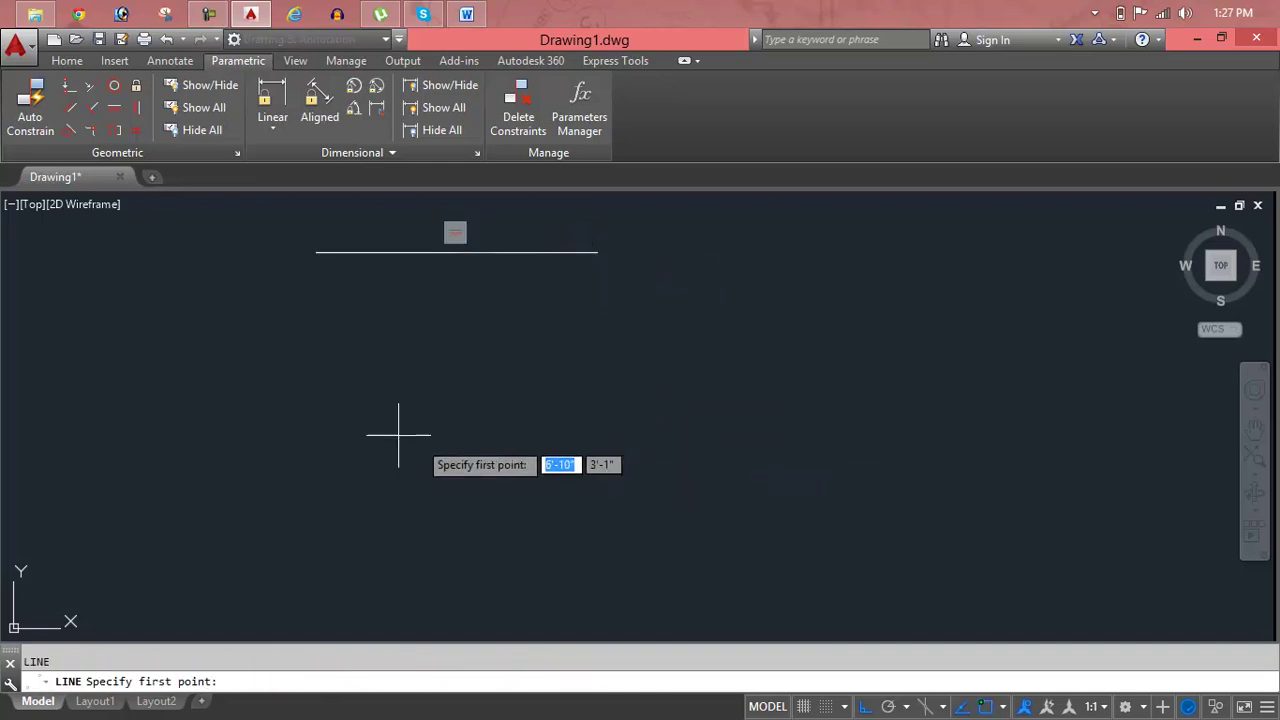
pyautogui.click(355, 426)
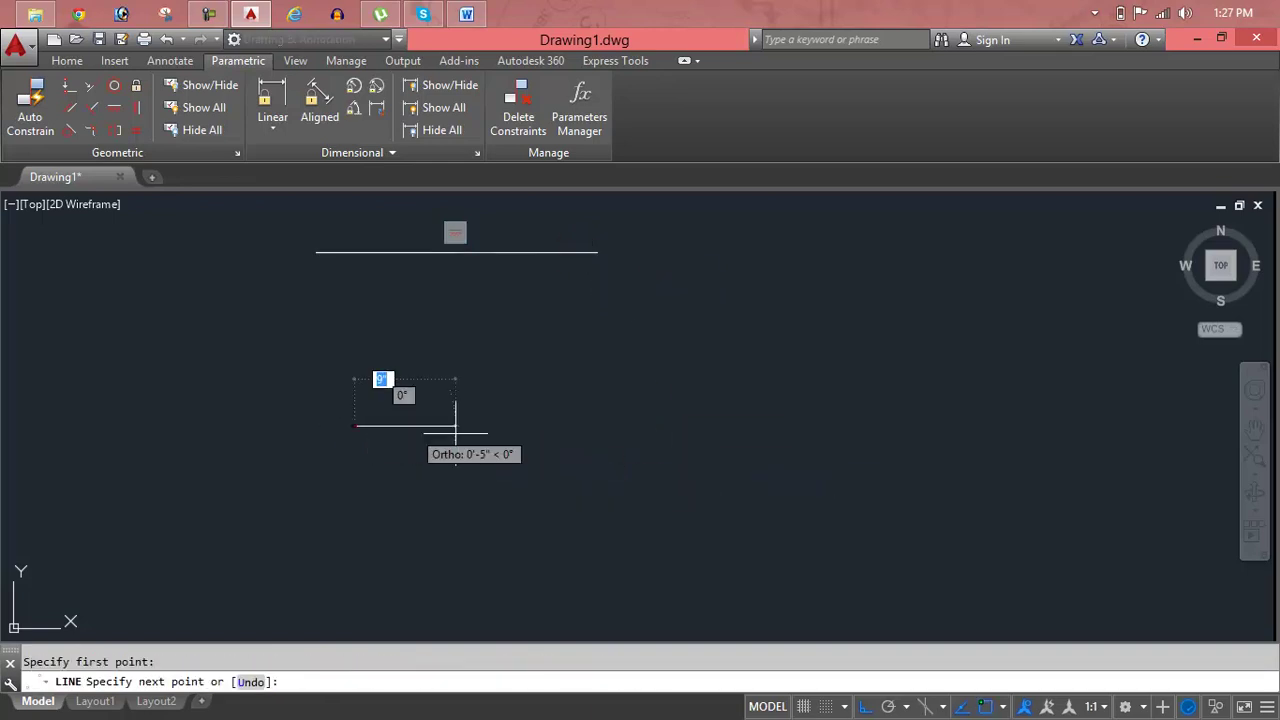
pyautogui.click(810, 426)
pyautogui.press('Escape')
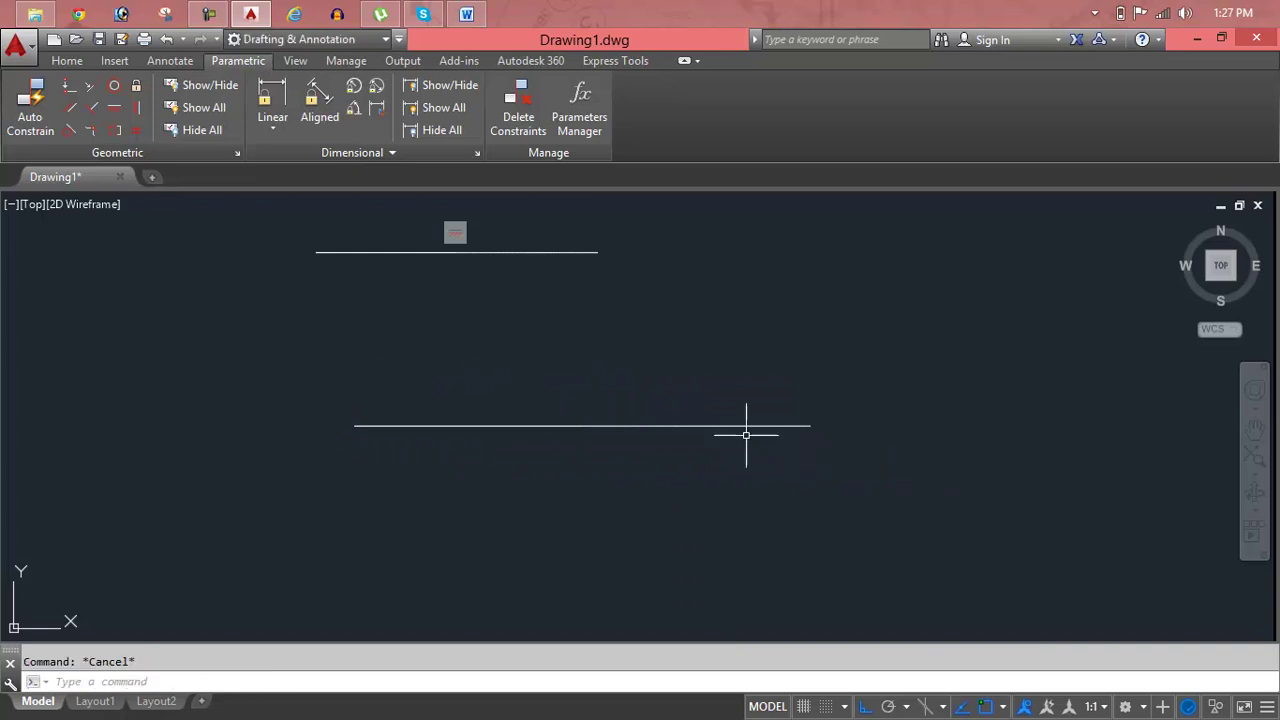
pyautogui.click(137, 108)
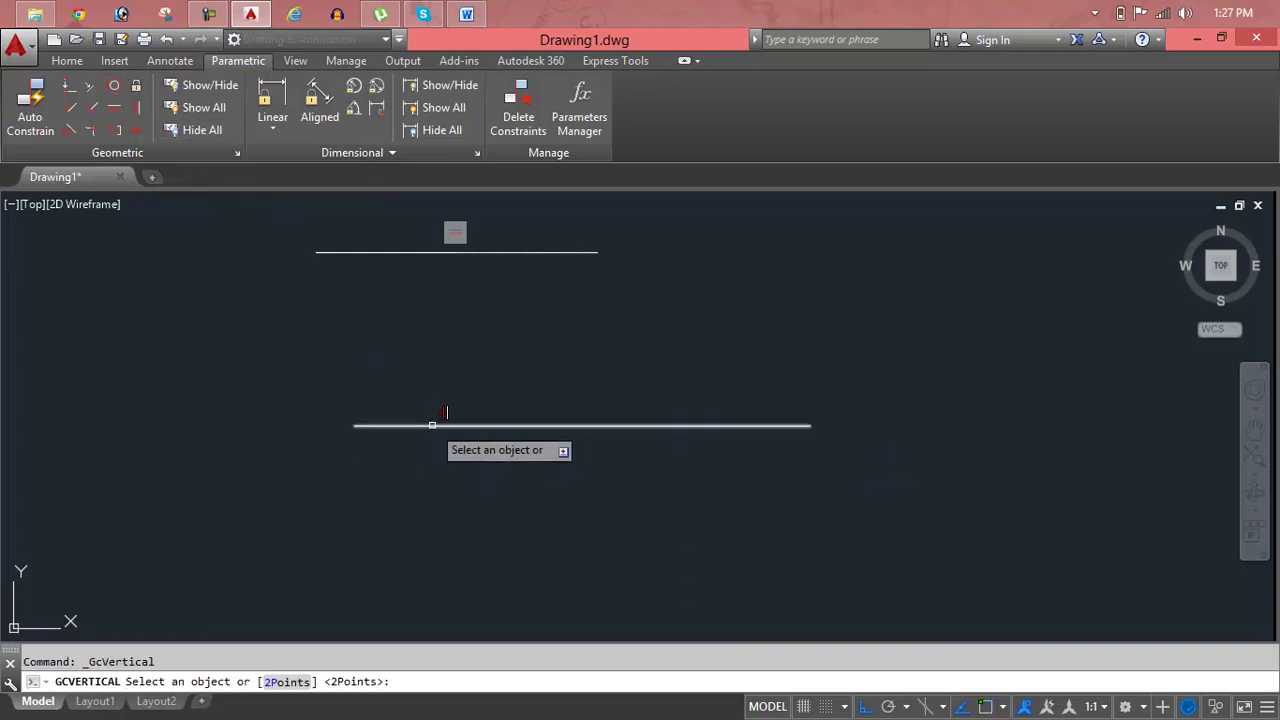
pyautogui.click(432, 425)
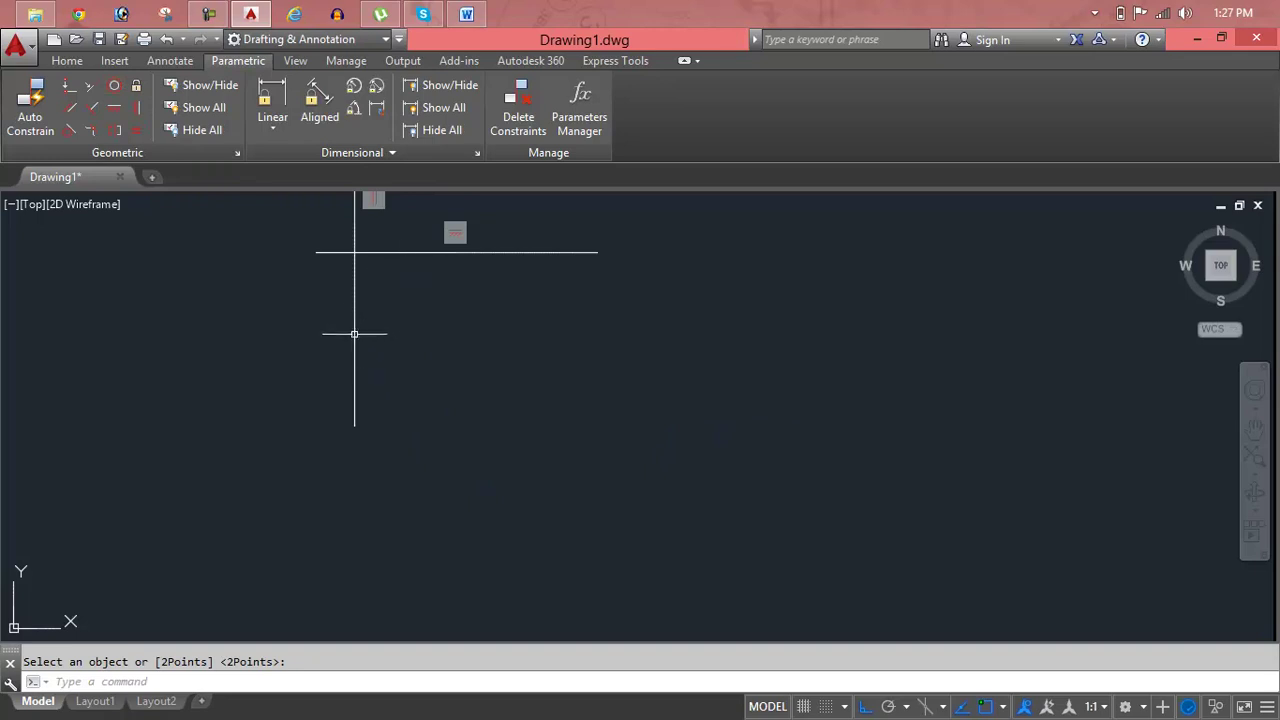
# Delete both the horizontally and the vertically constrained line
pyautogui.click(420, 322)
pyautogui.click(302, 233)
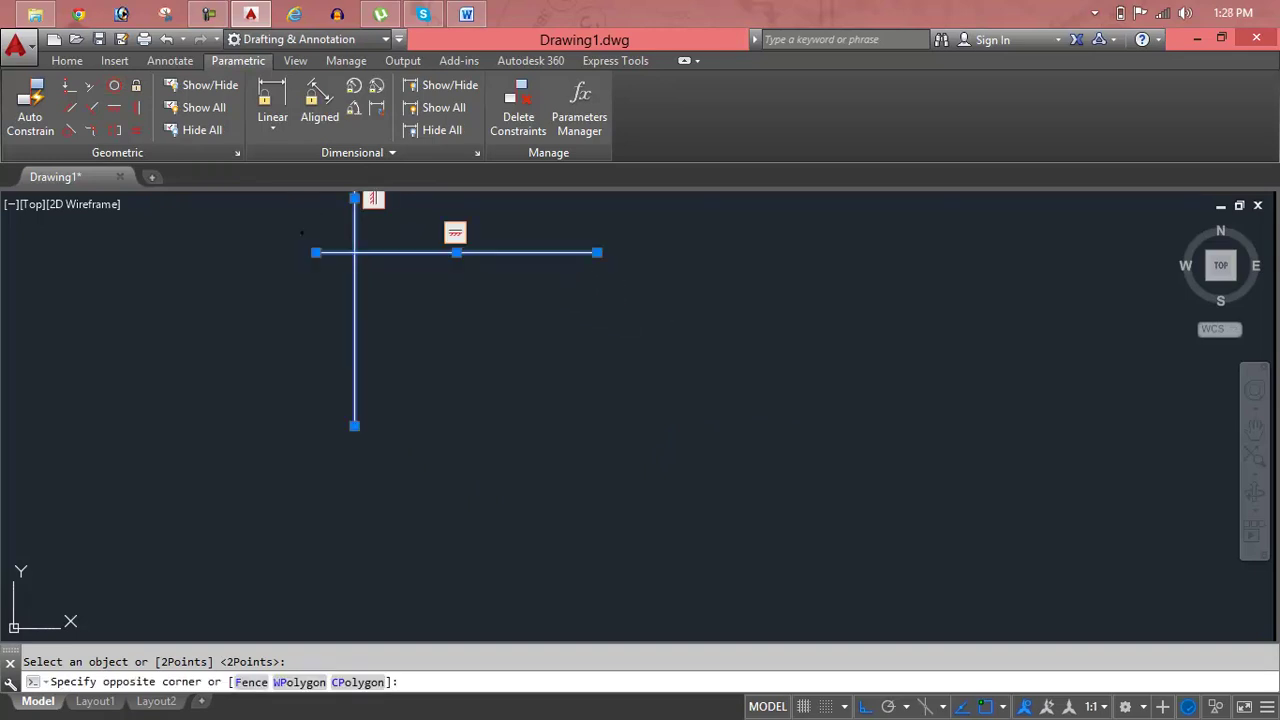
pyautogui.press('Delete')
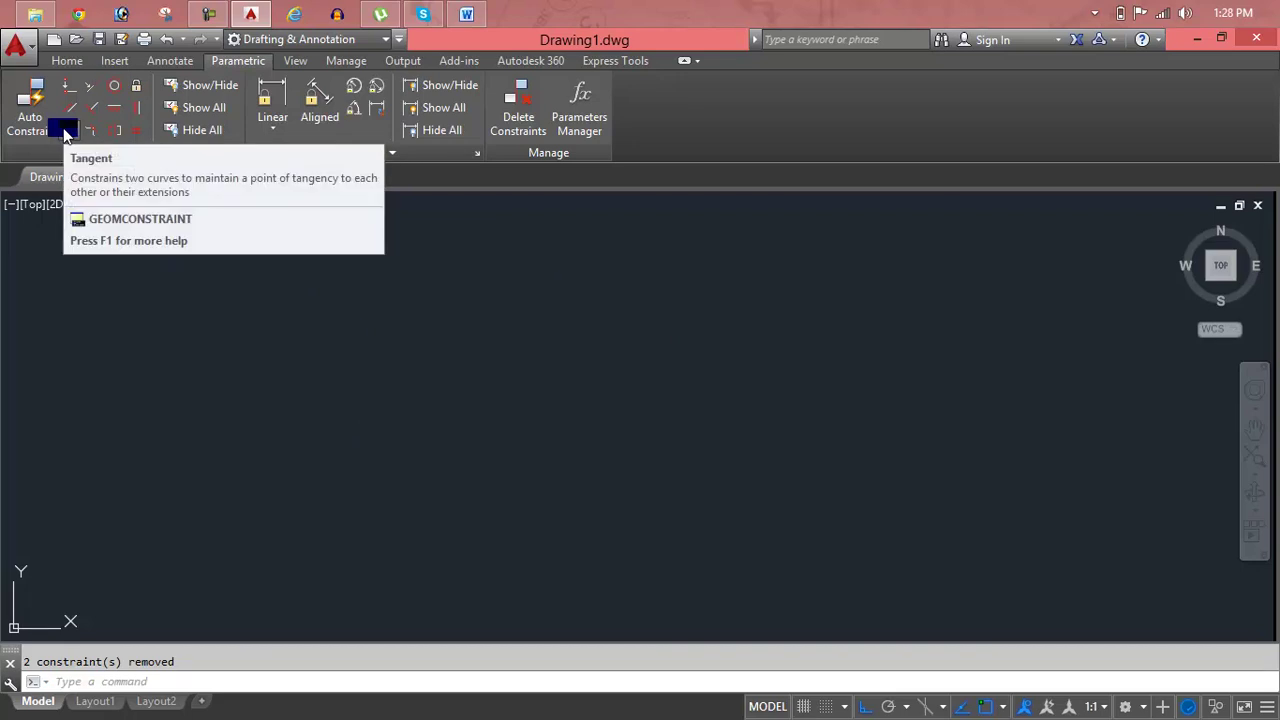
# Draw a circle slightly right of the middle of the empty drawing area
pyautogui.write('c')
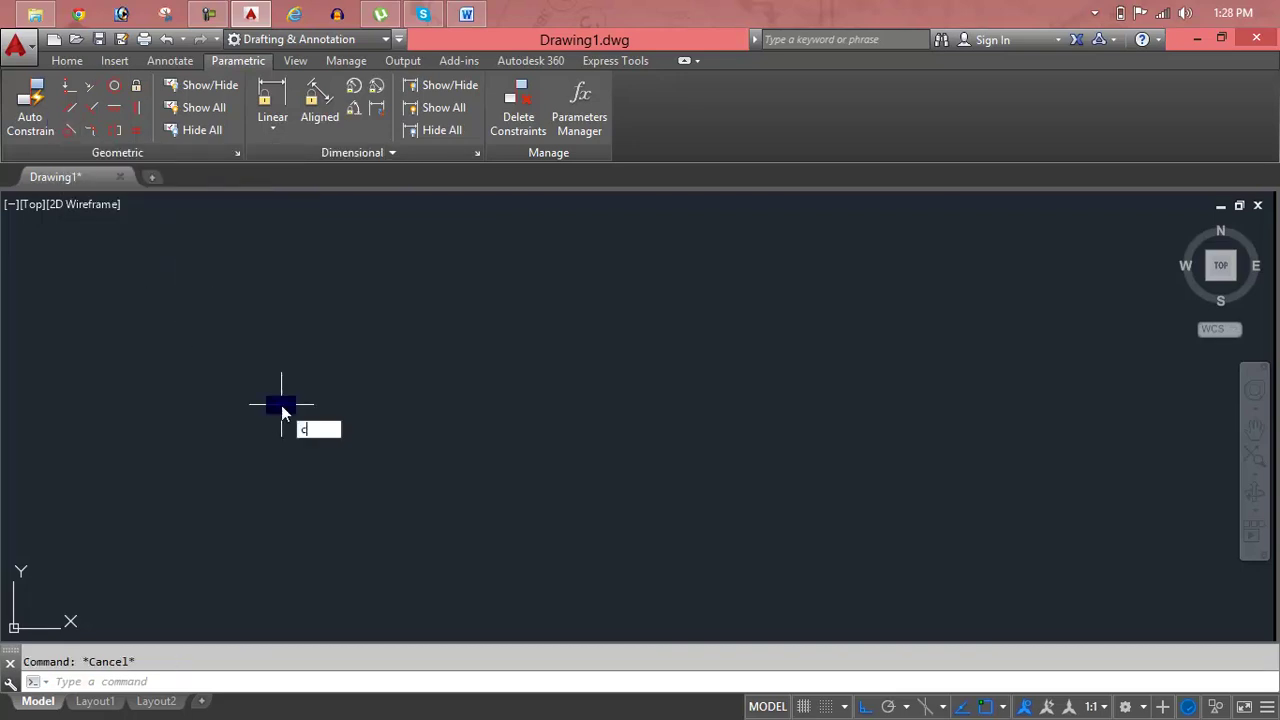
pyautogui.press('Return')
pyautogui.click(692, 353)
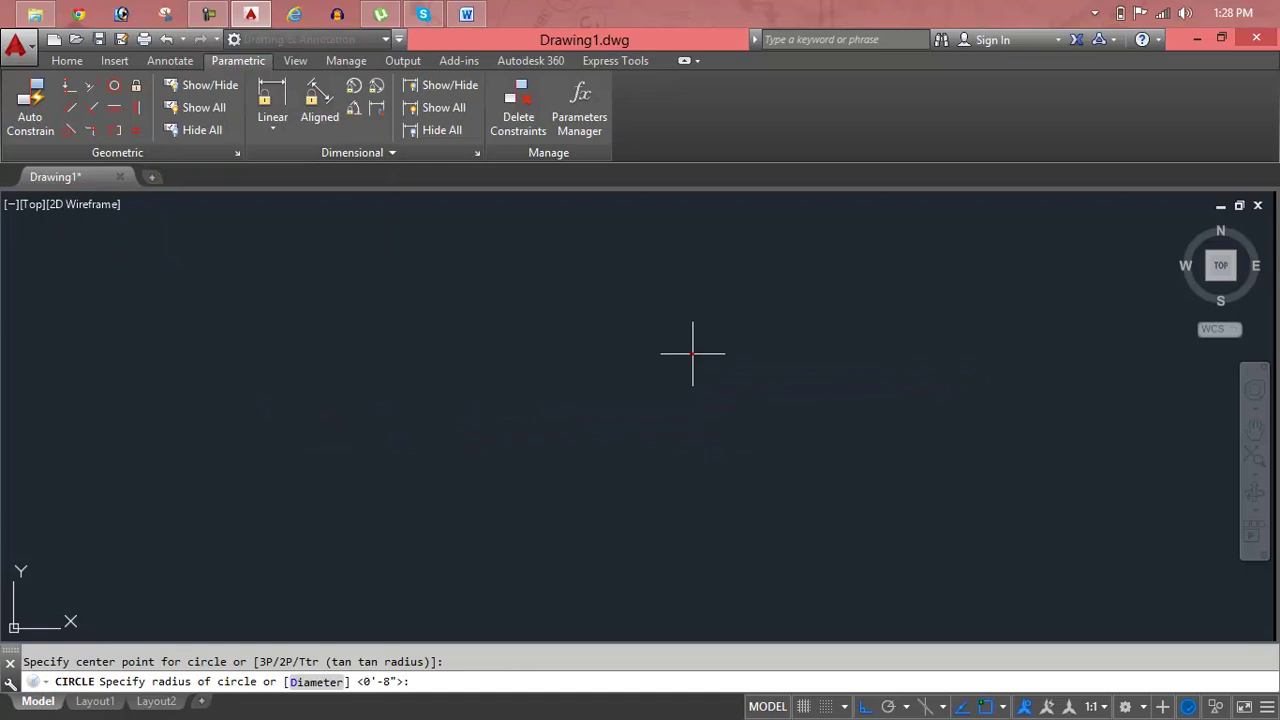
pyautogui.click(778, 396)
pyautogui.press('Escape')
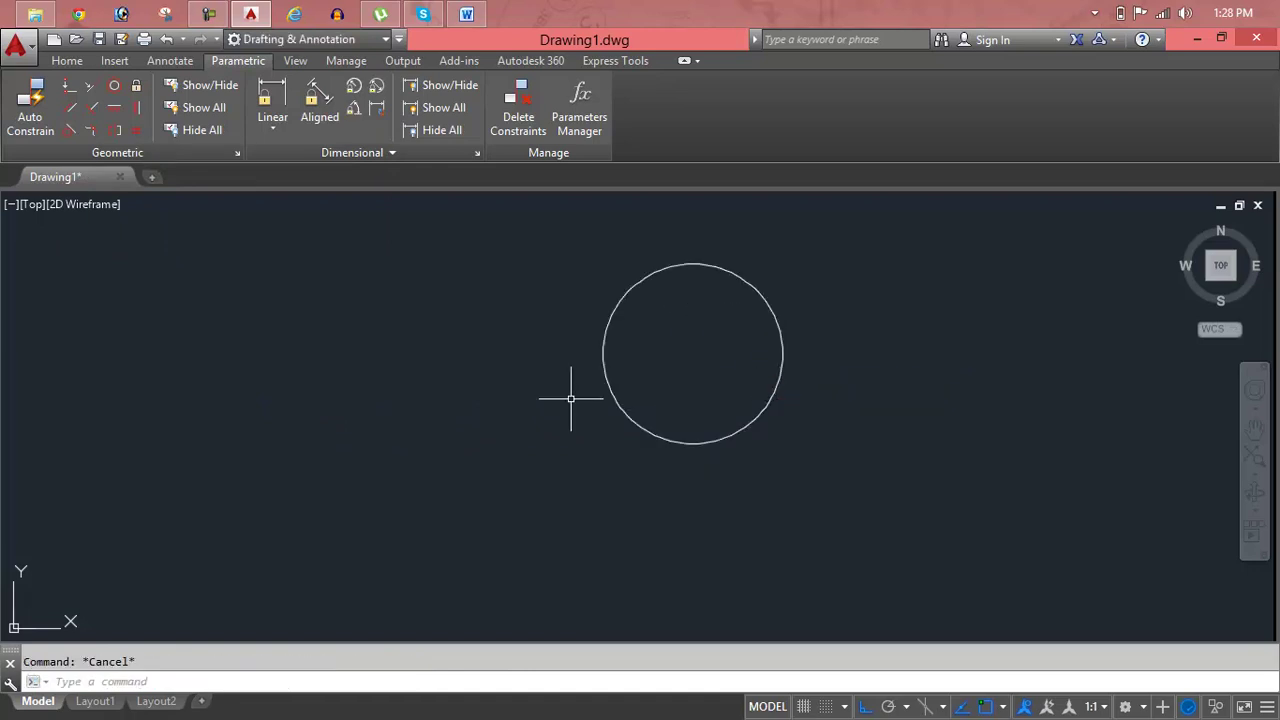
# Draw a diagonal line with Ortho off to the left of the circle, sloping down to the left
pyautogui.write('l')
pyautogui.press('Return')
pyautogui.click(435, 321)
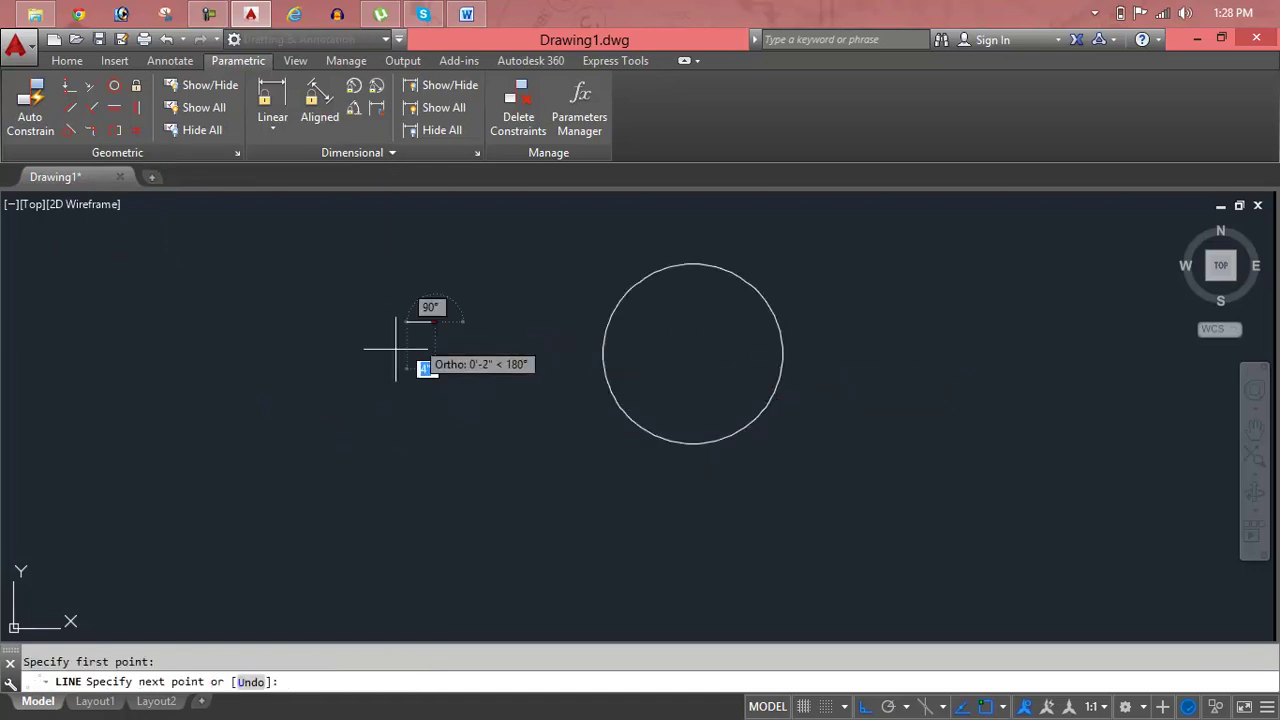
pyautogui.press('F8')
pyautogui.click(309, 431)
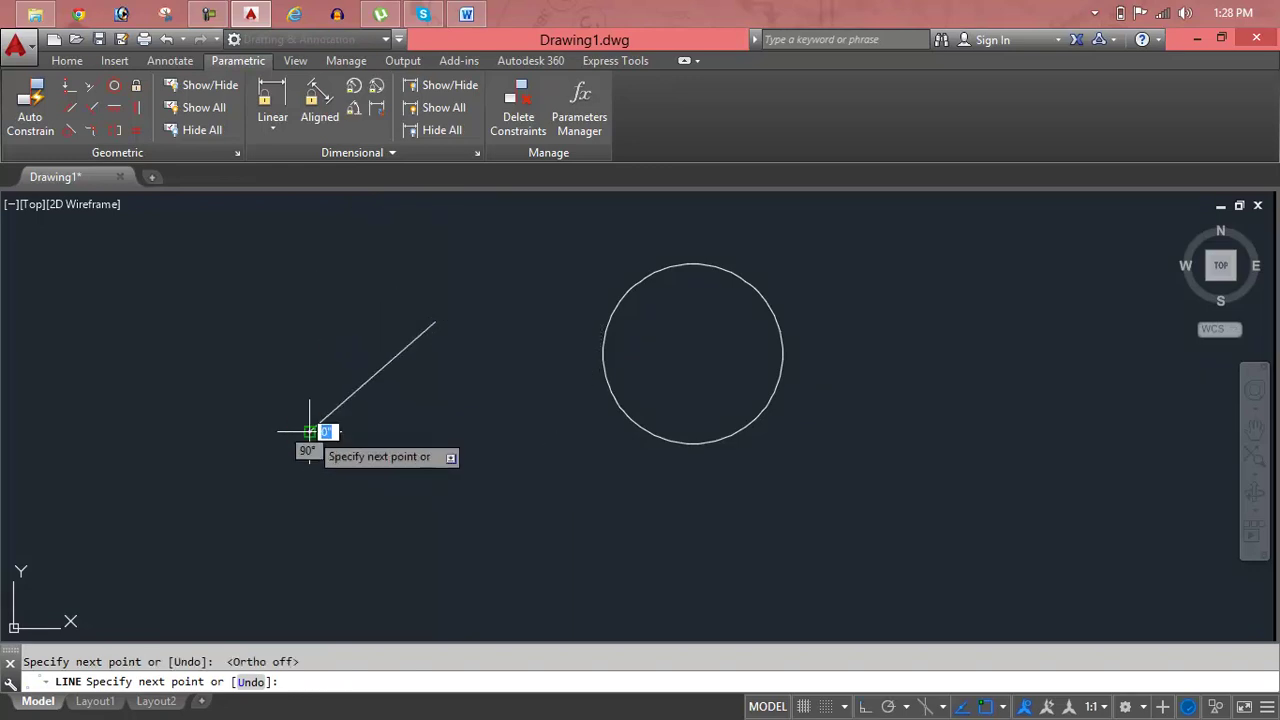
pyautogui.press('Escape')
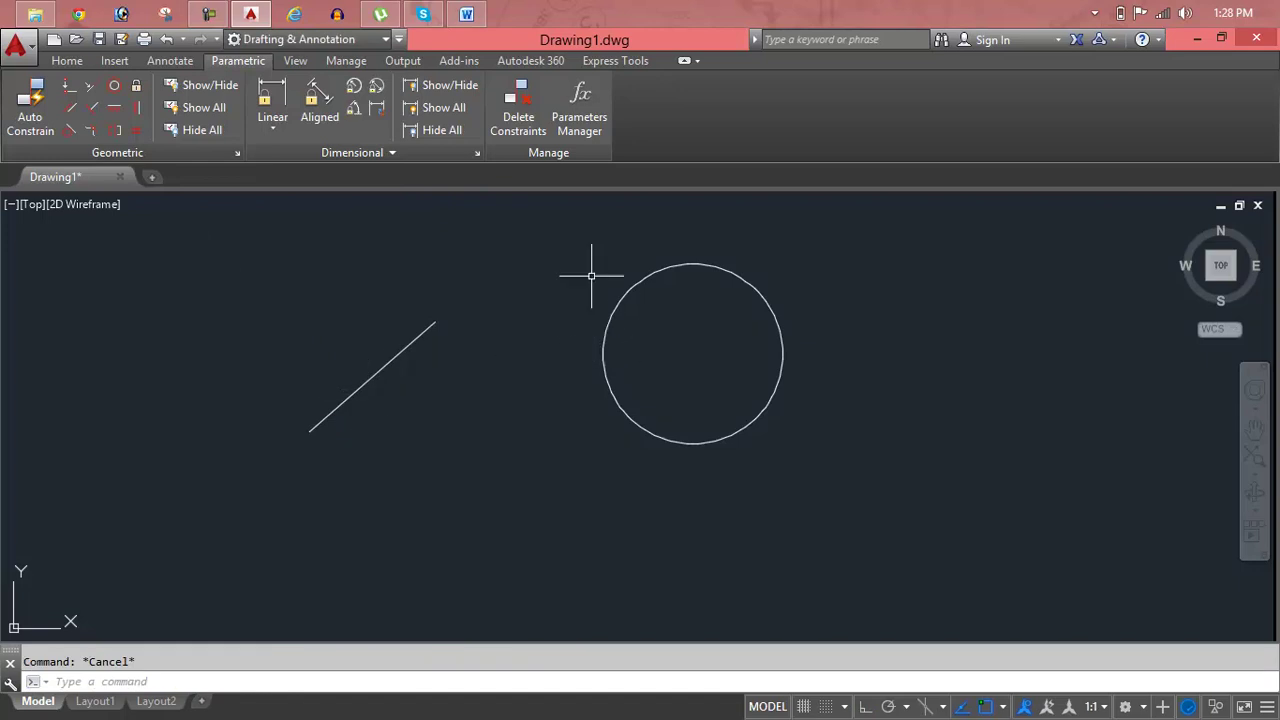
# Apply a Tangent constraint with the diagonal line as first object and the circle as second object
pyautogui.click(76, 133)
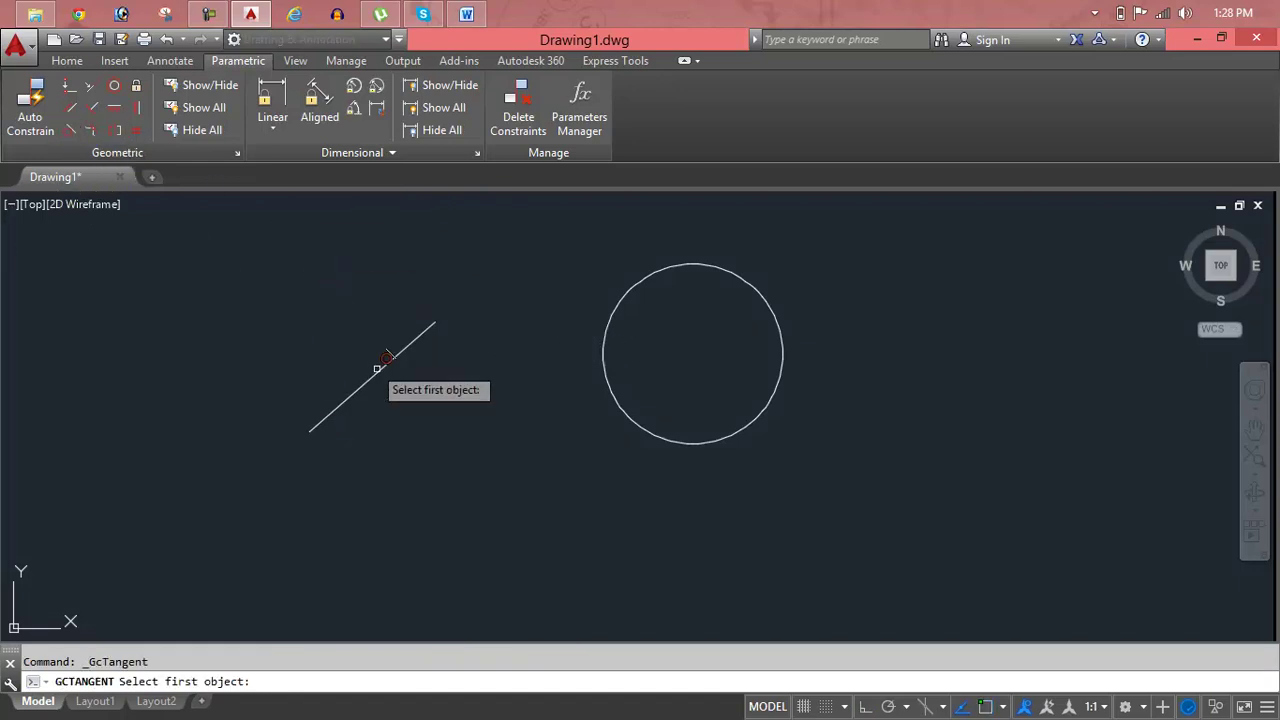
pyautogui.click(400, 350)
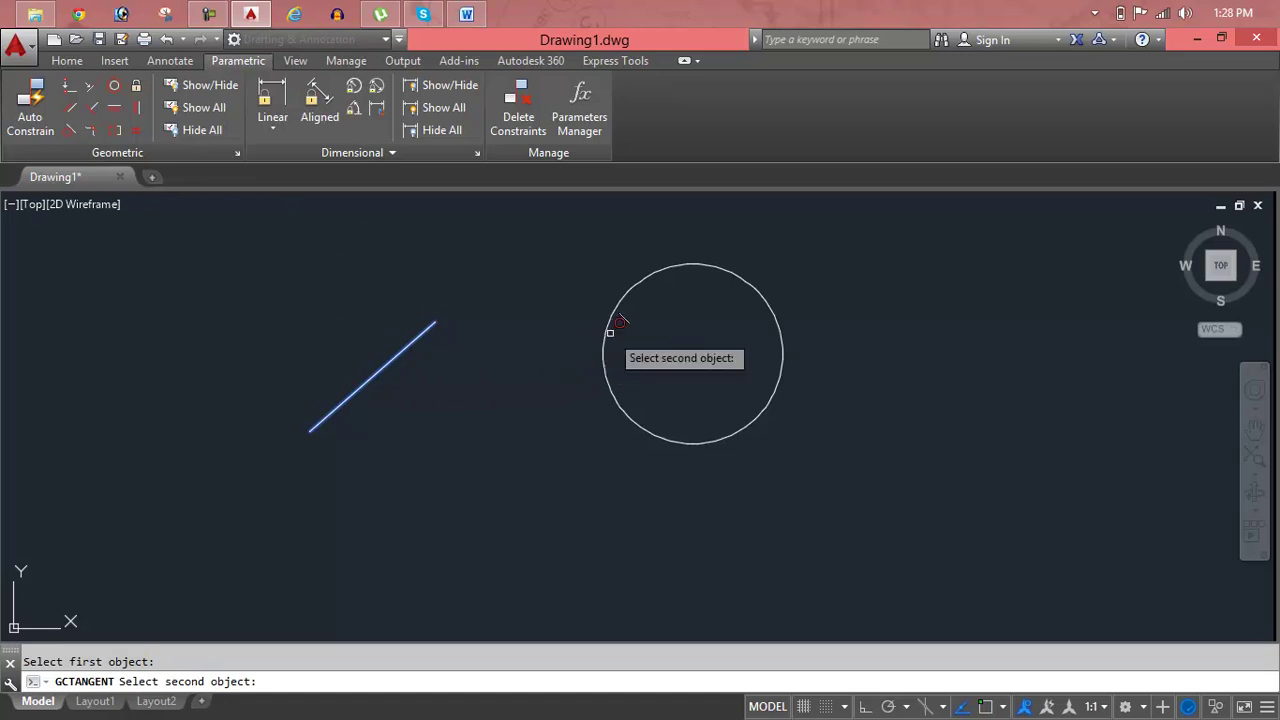
pyautogui.click(612, 322)
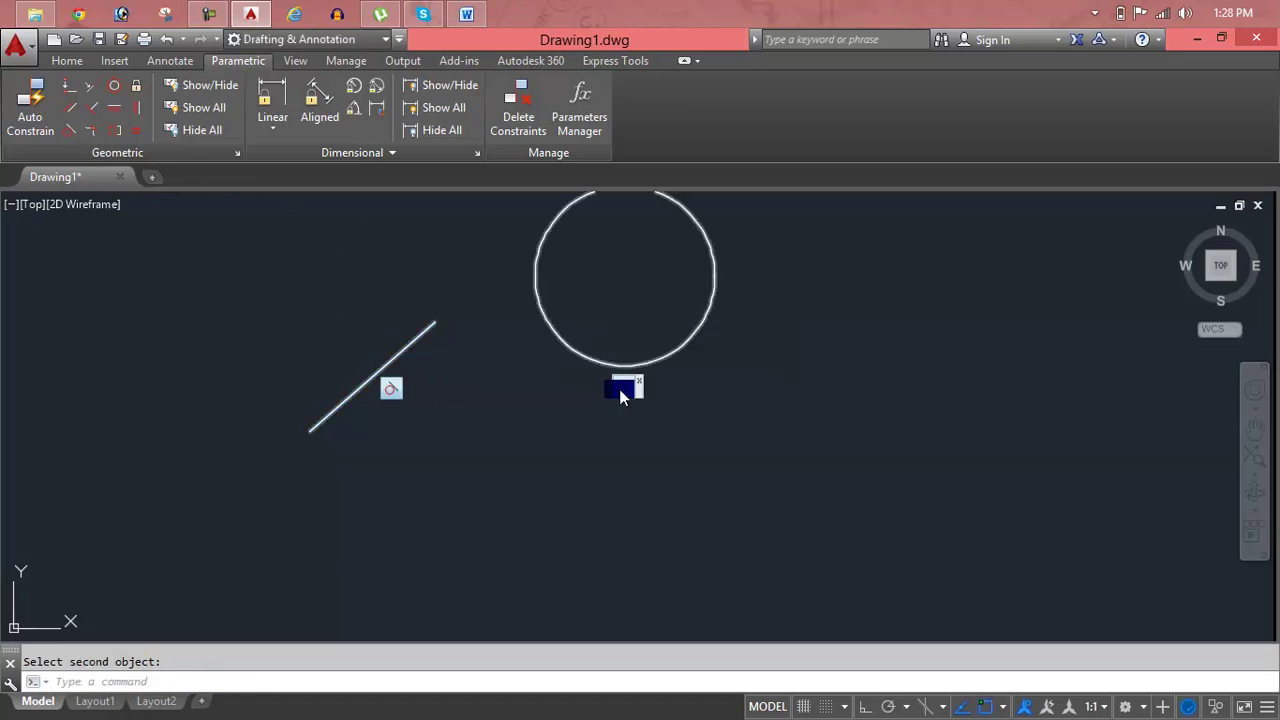
# Move the tangent-constrained diagonal line by its midpoint about 5'-7" toward the lower right to test how the circle follows
pyautogui.moveTo(562, 395); pyautogui.dragTo(629, 396, button='middle')
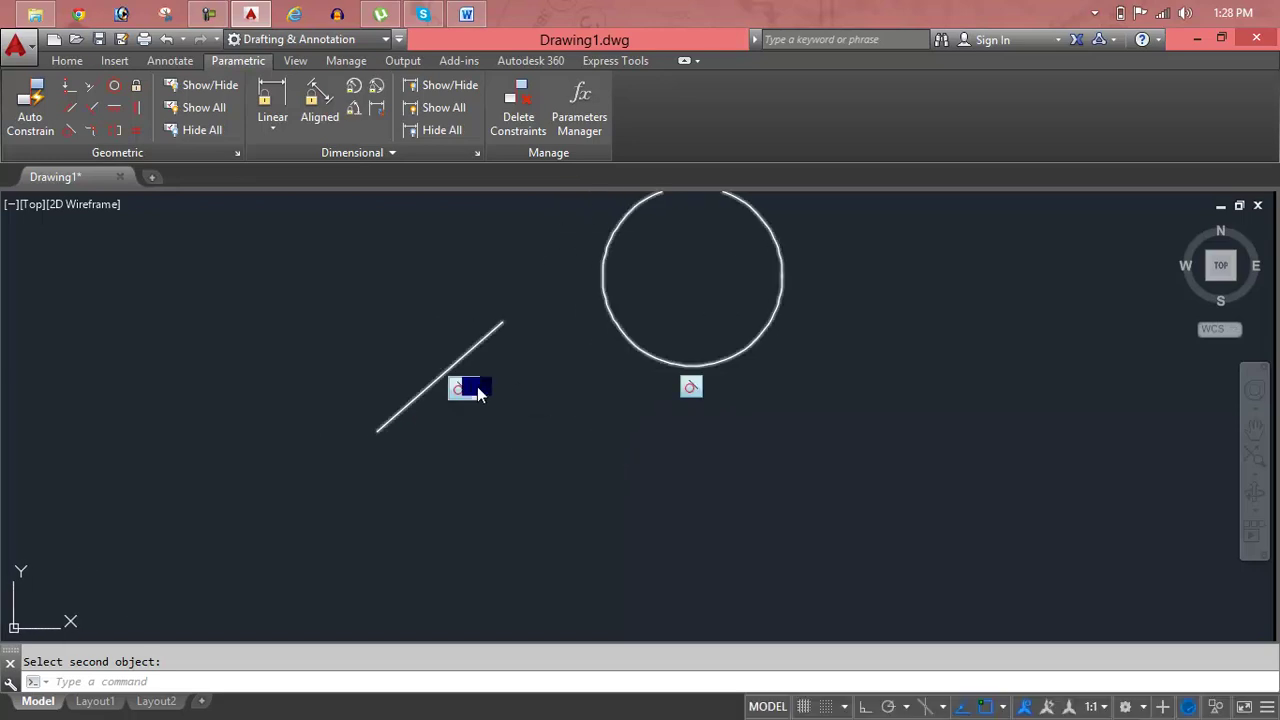
pyautogui.press('Escape')
pyautogui.click(489, 338)
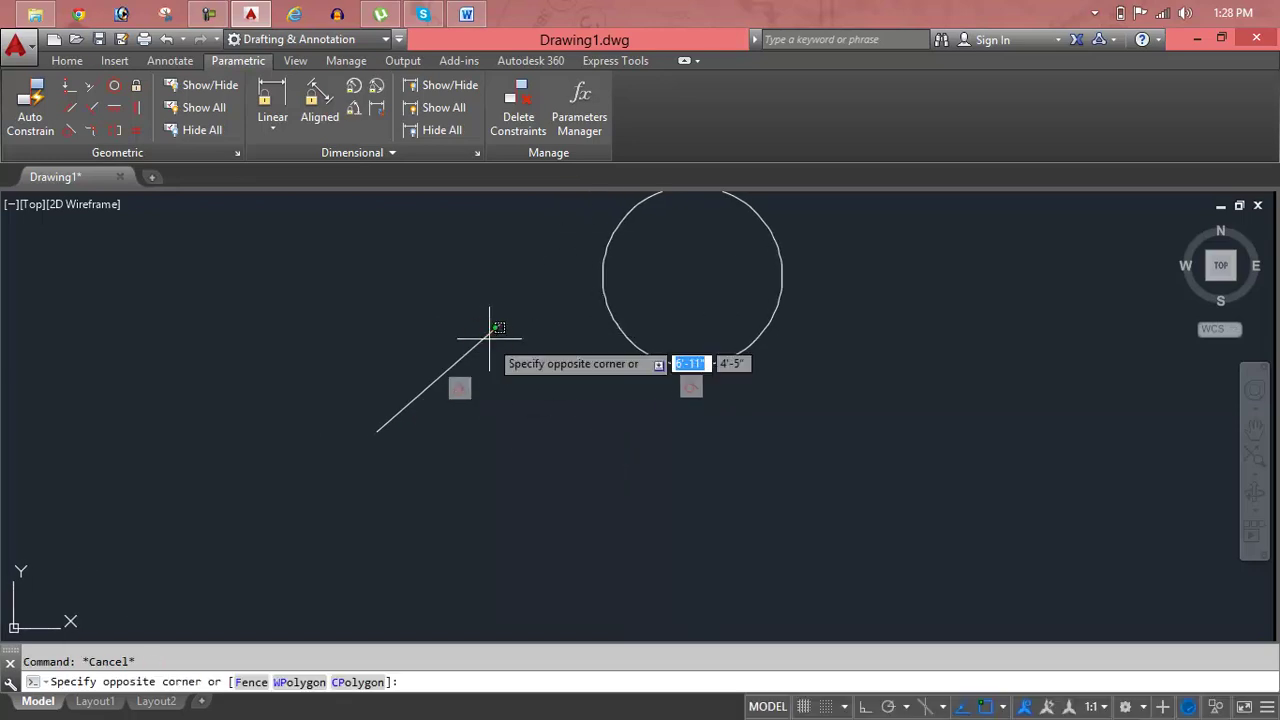
pyautogui.click(487, 325)
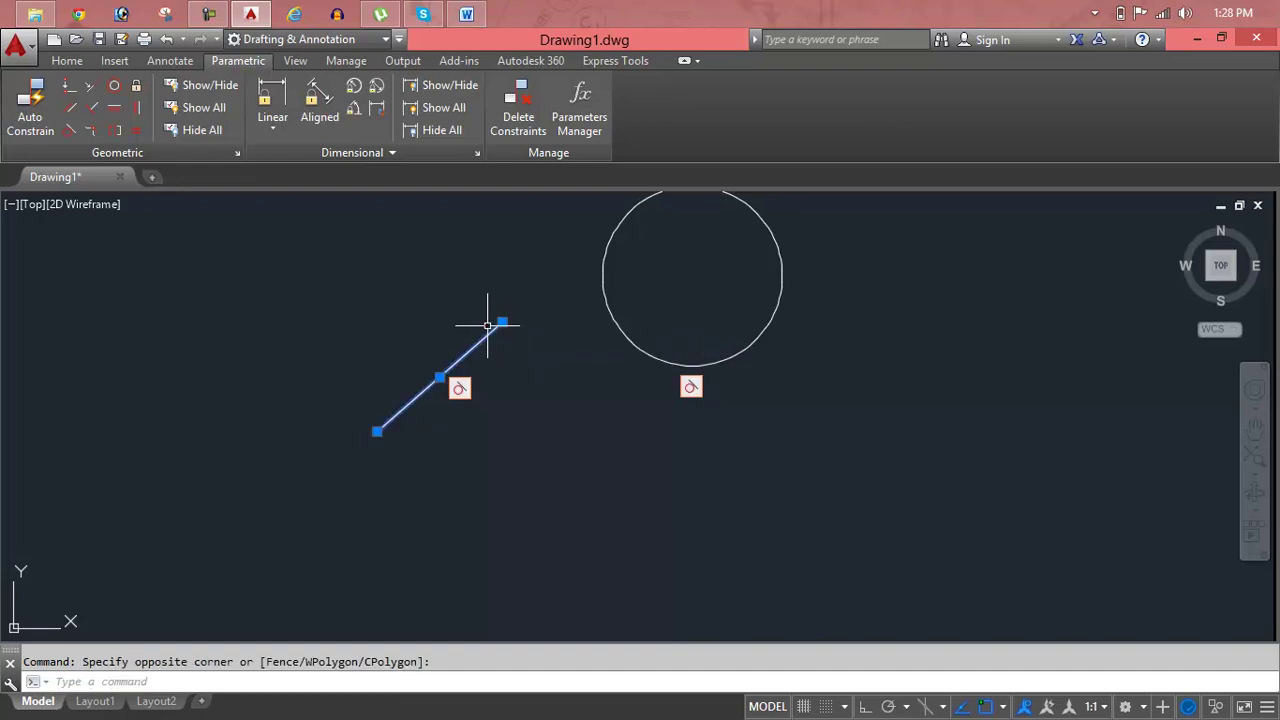
pyautogui.click(440, 378)
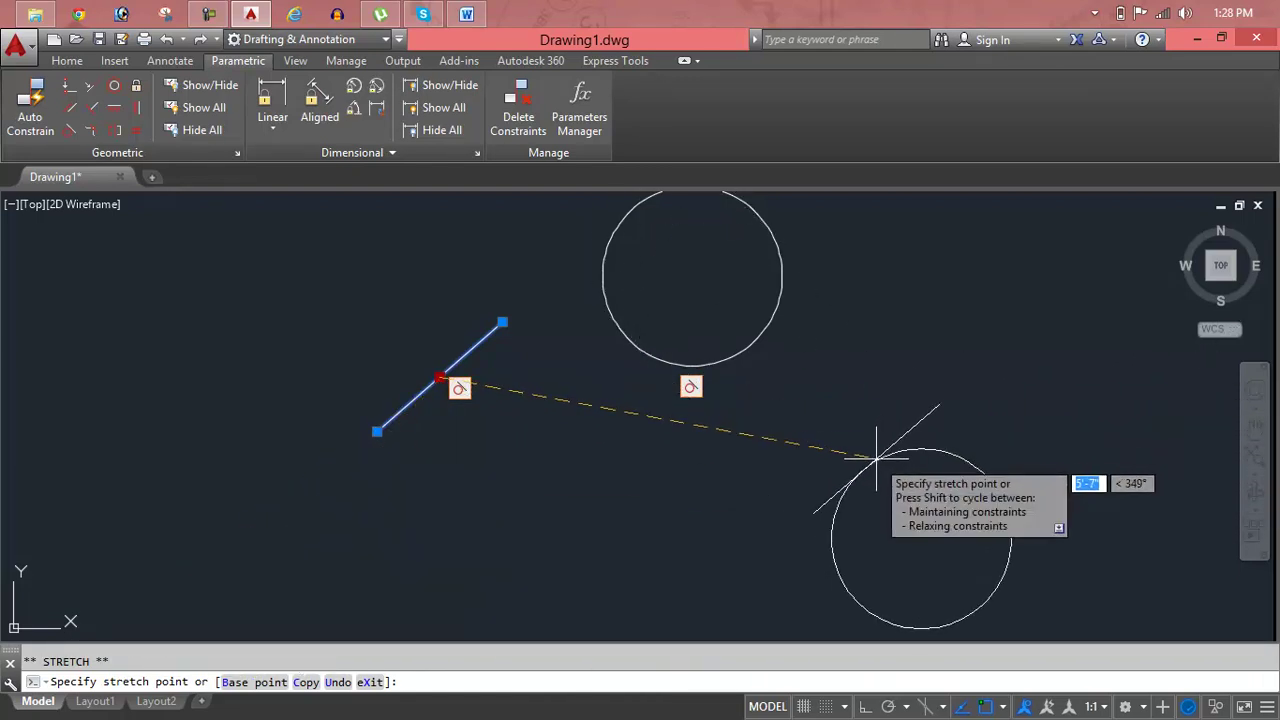
pyautogui.click(876, 459)
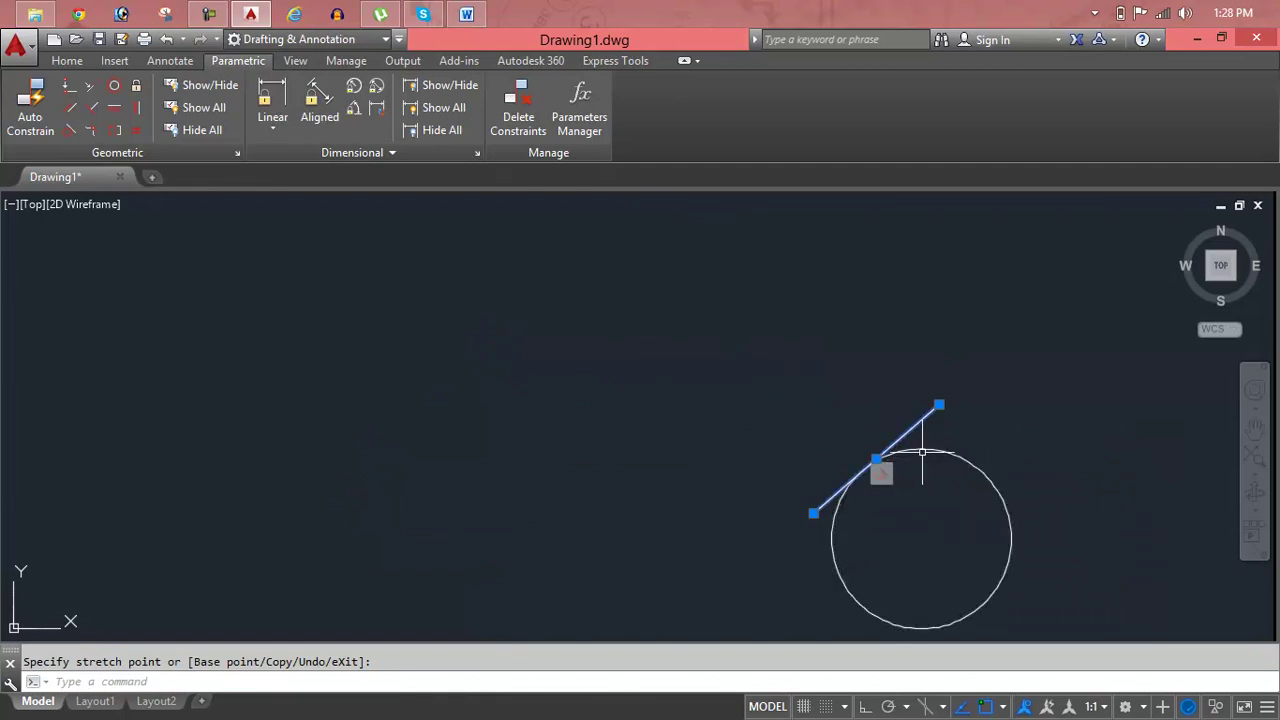
# Add the circle to the selection and stretch the line's midpoint twice, toward the upper left and back to the right, testing tangency
pyautogui.click(922, 453)
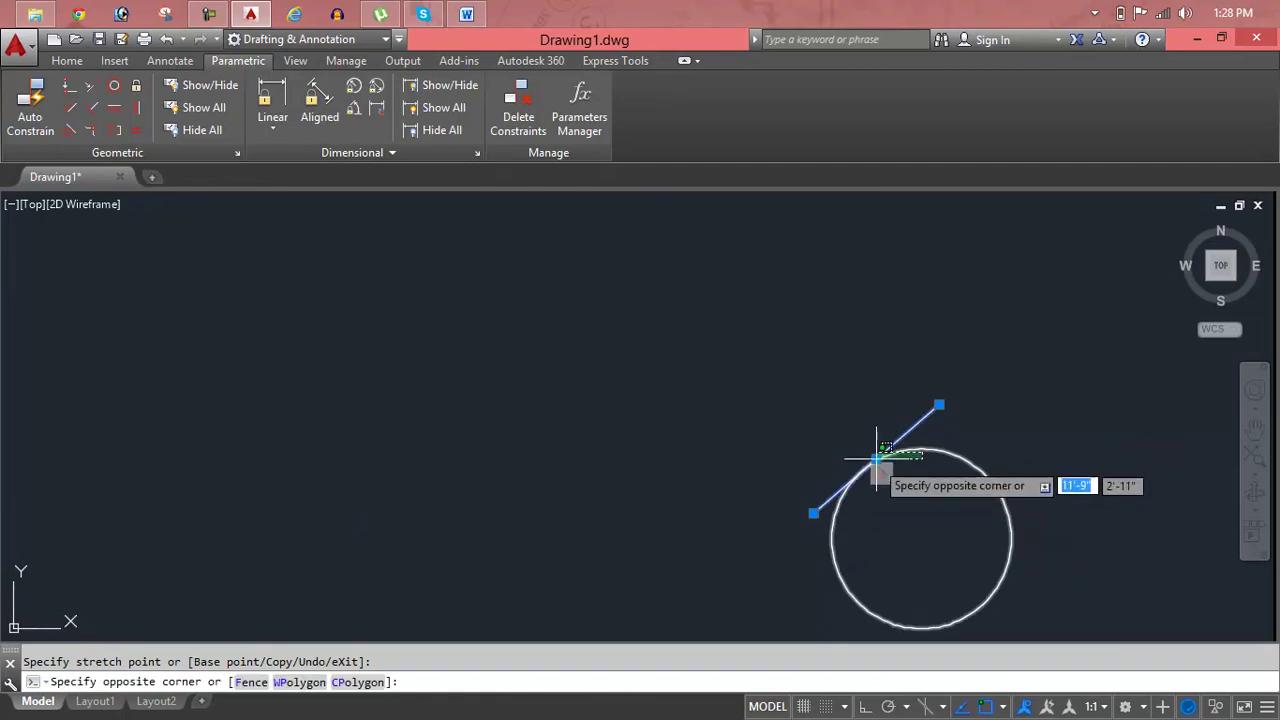
pyautogui.click(878, 458)
pyautogui.click(878, 458)
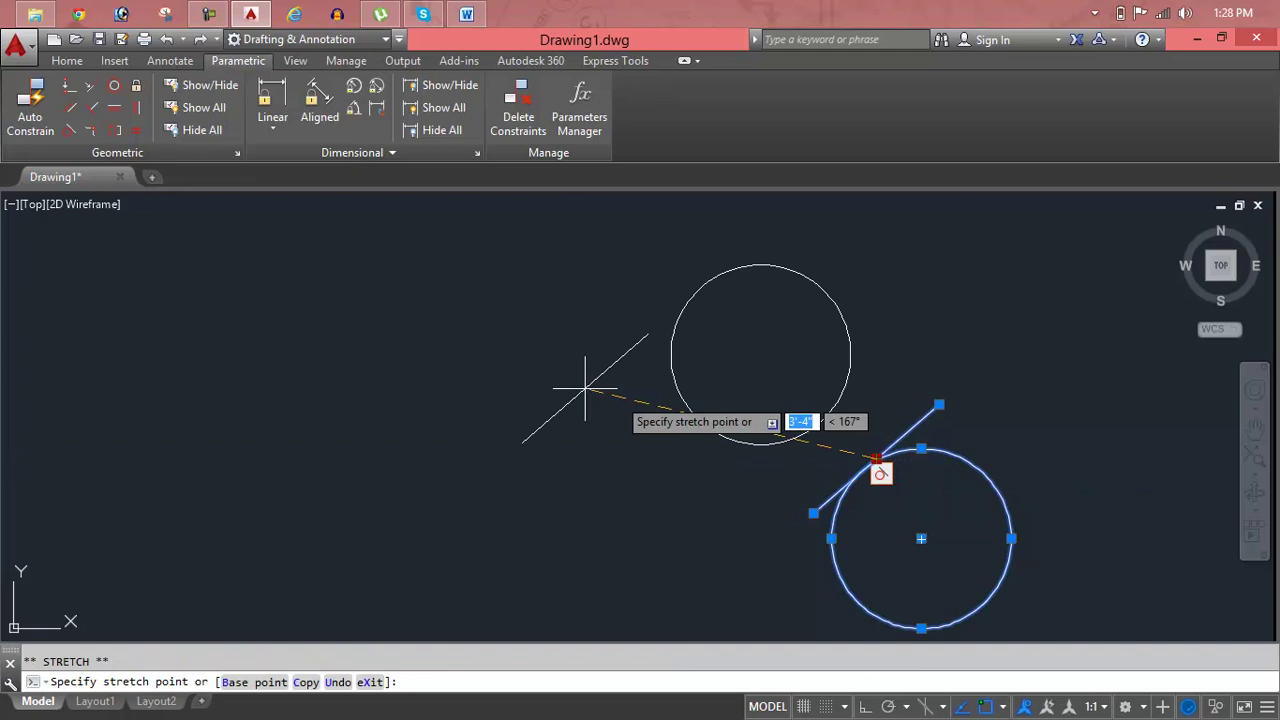
pyautogui.click(534, 374)
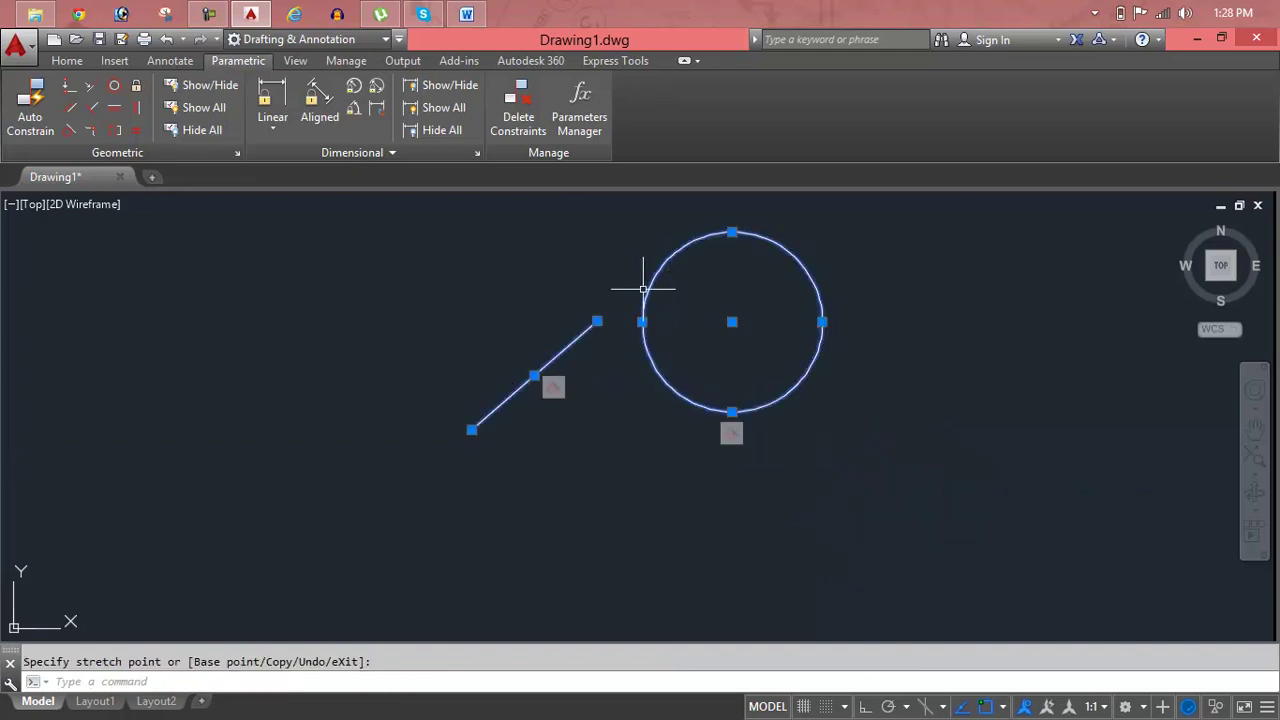
pyautogui.click(534, 376)
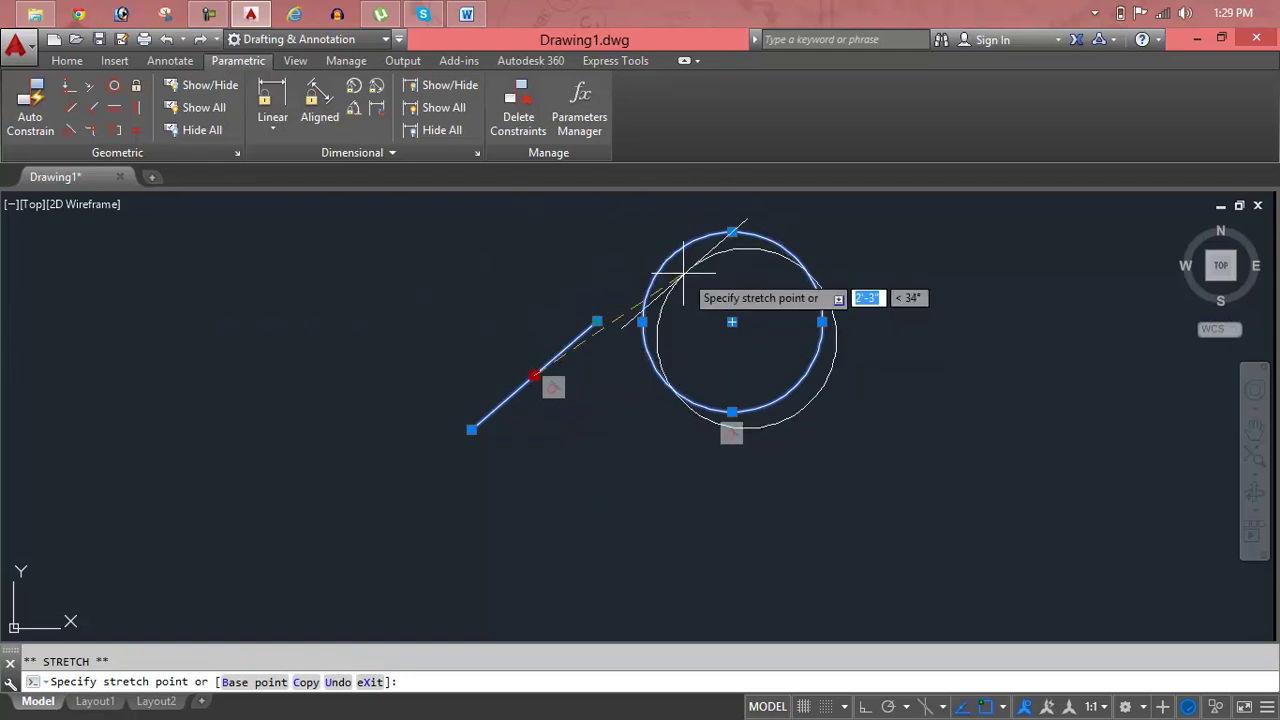
pyautogui.click(718, 321)
# Delete the diagonal line and the circle together with their tangent constraint
pyautogui.click(1022, 310)
pyautogui.click(475, 427)
pyautogui.press('Delete')
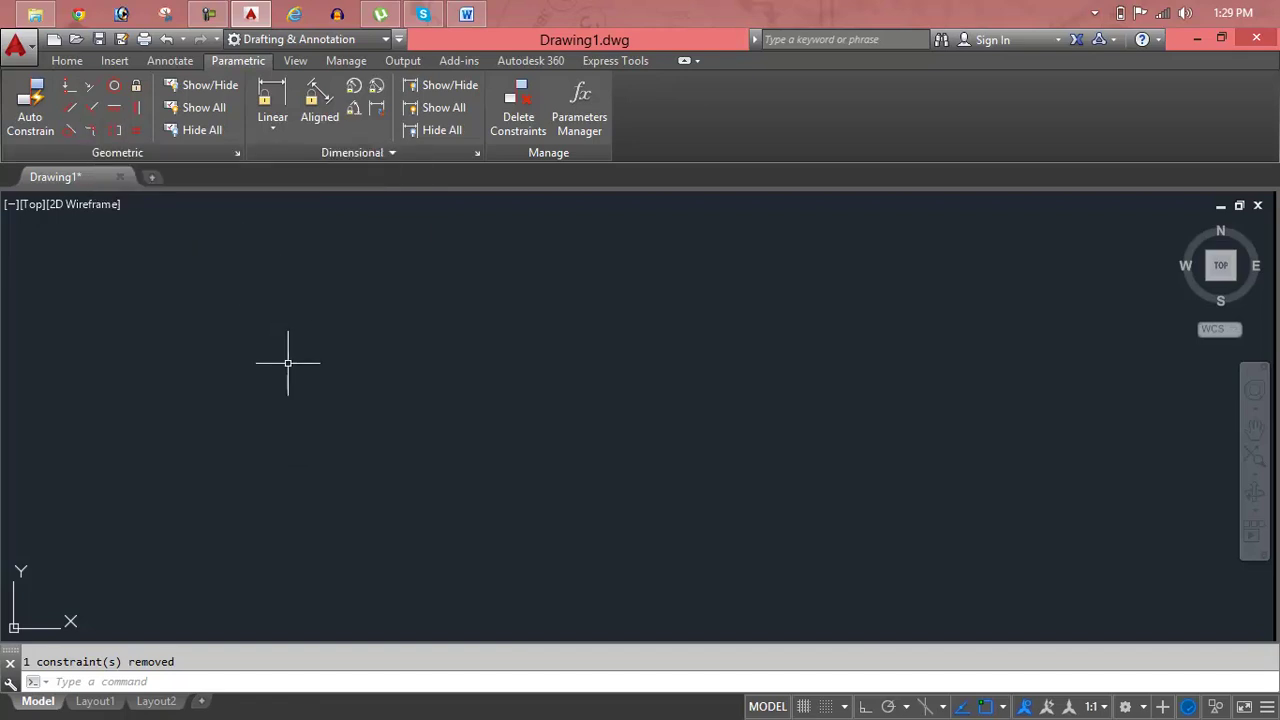
# Draw a wave-shaped open spline through five fit points across the empty drawing area
pyautogui.click(70, 61)
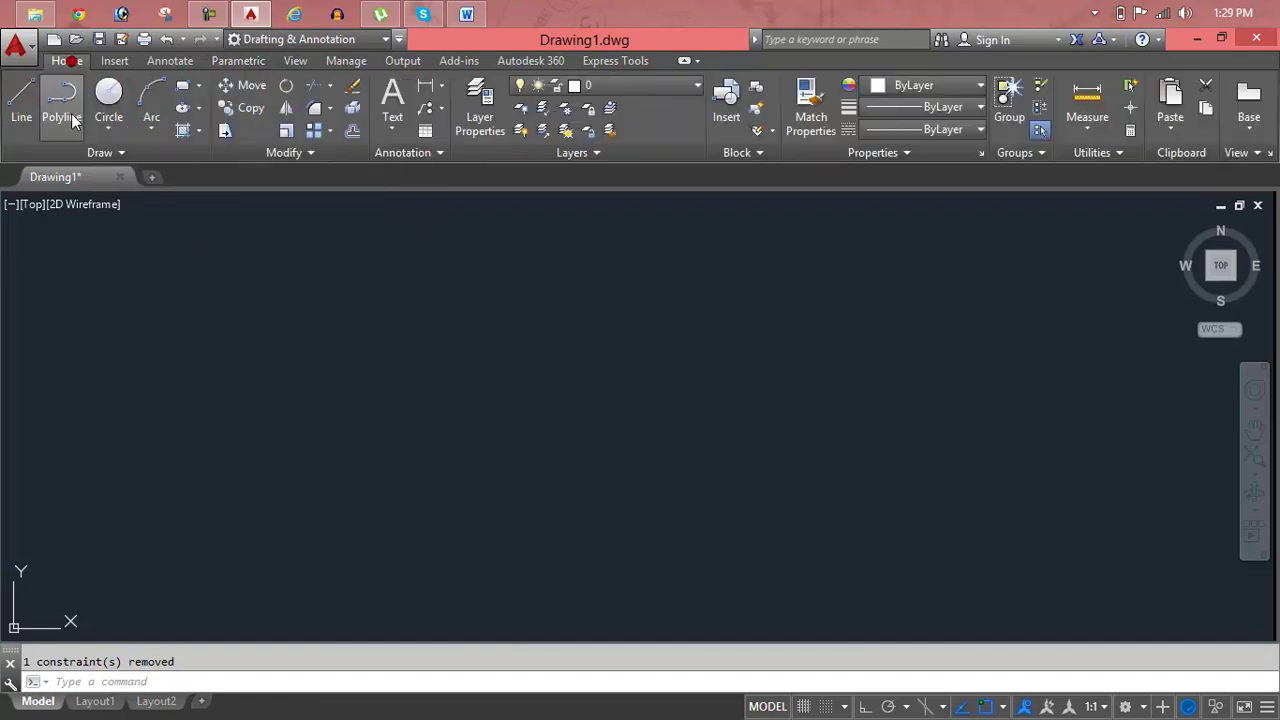
pyautogui.click(124, 150)
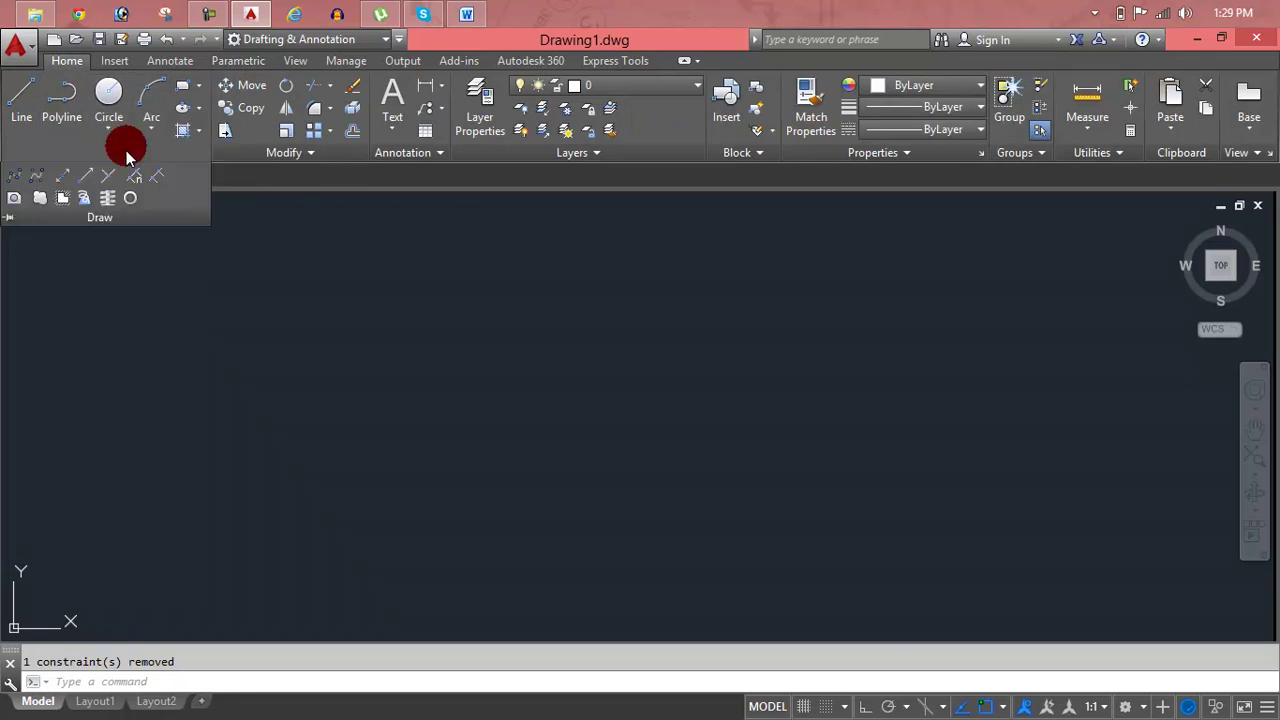
pyautogui.click(37, 176)
pyautogui.click(282, 366)
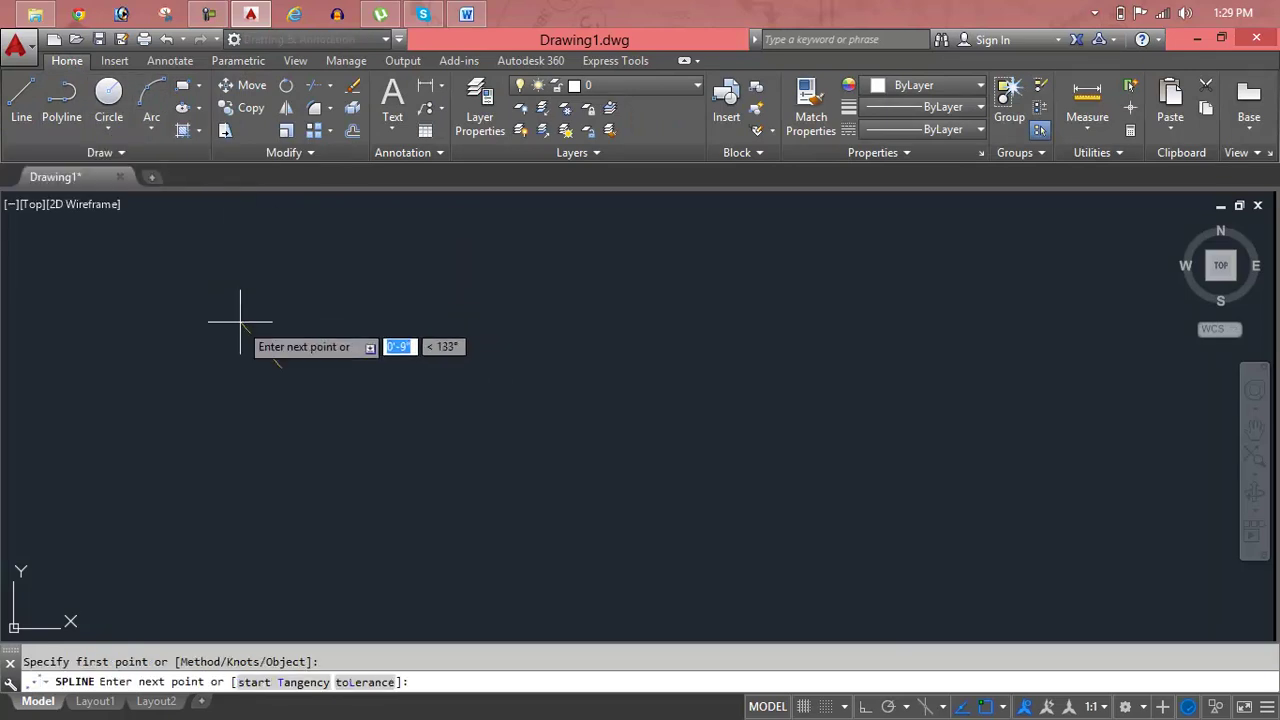
pyautogui.click(464, 272)
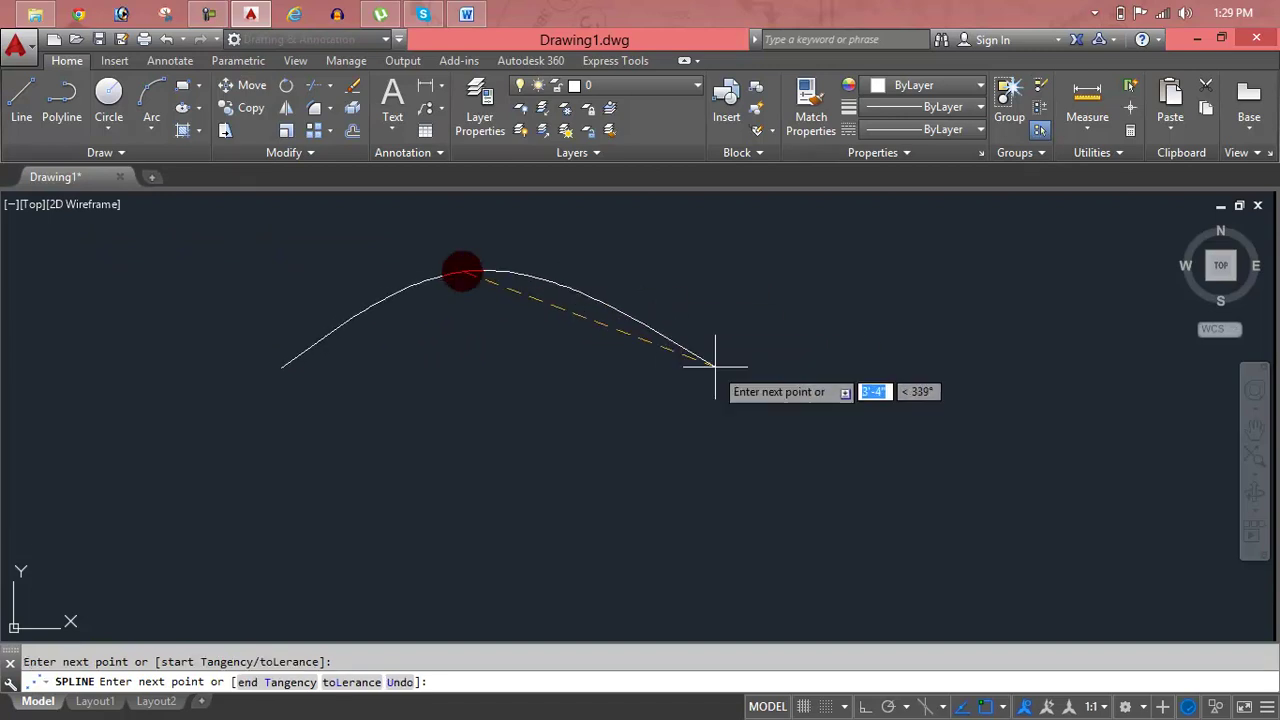
pyautogui.click(636, 426)
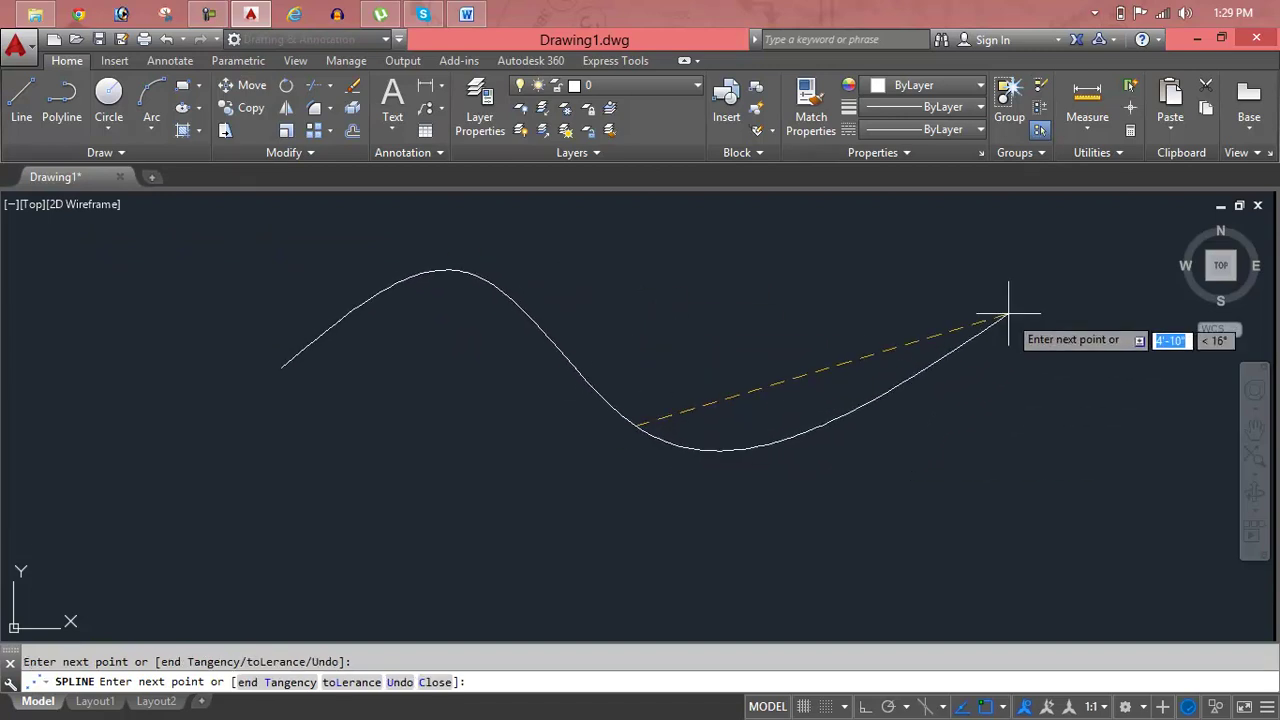
pyautogui.click(960, 296)
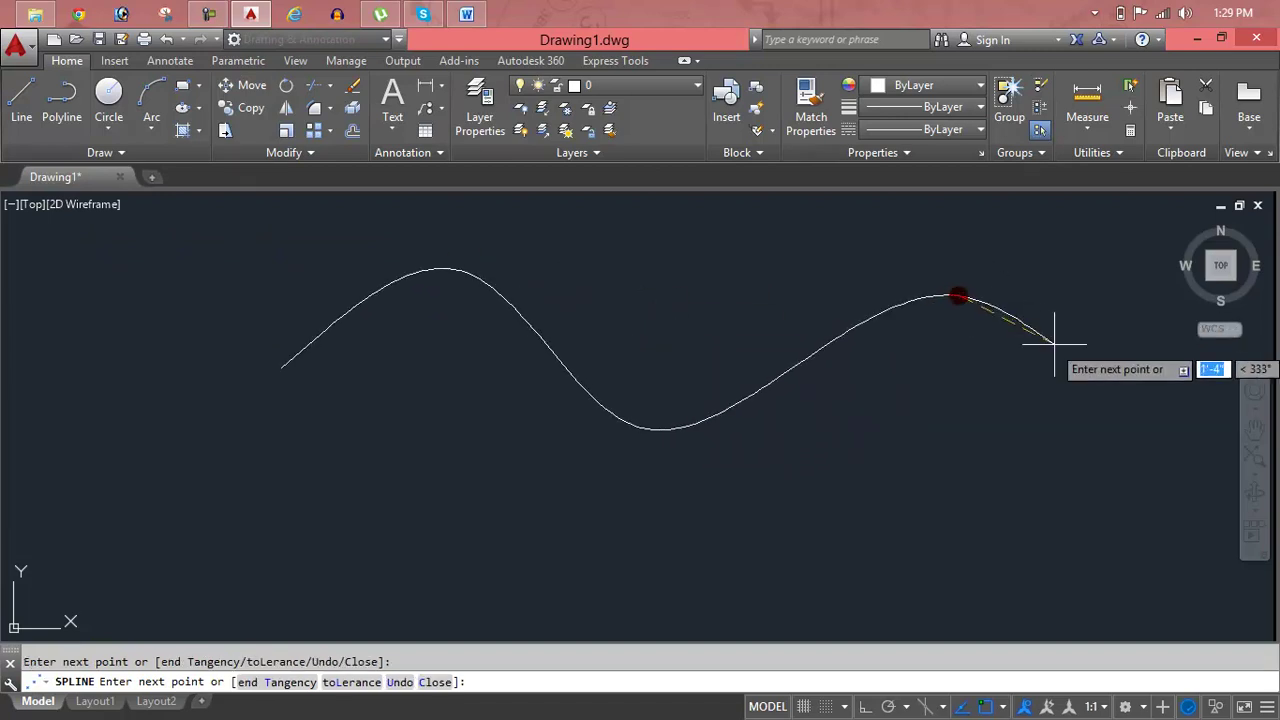
pyautogui.click(1086, 432)
pyautogui.rightClick(1086, 432)
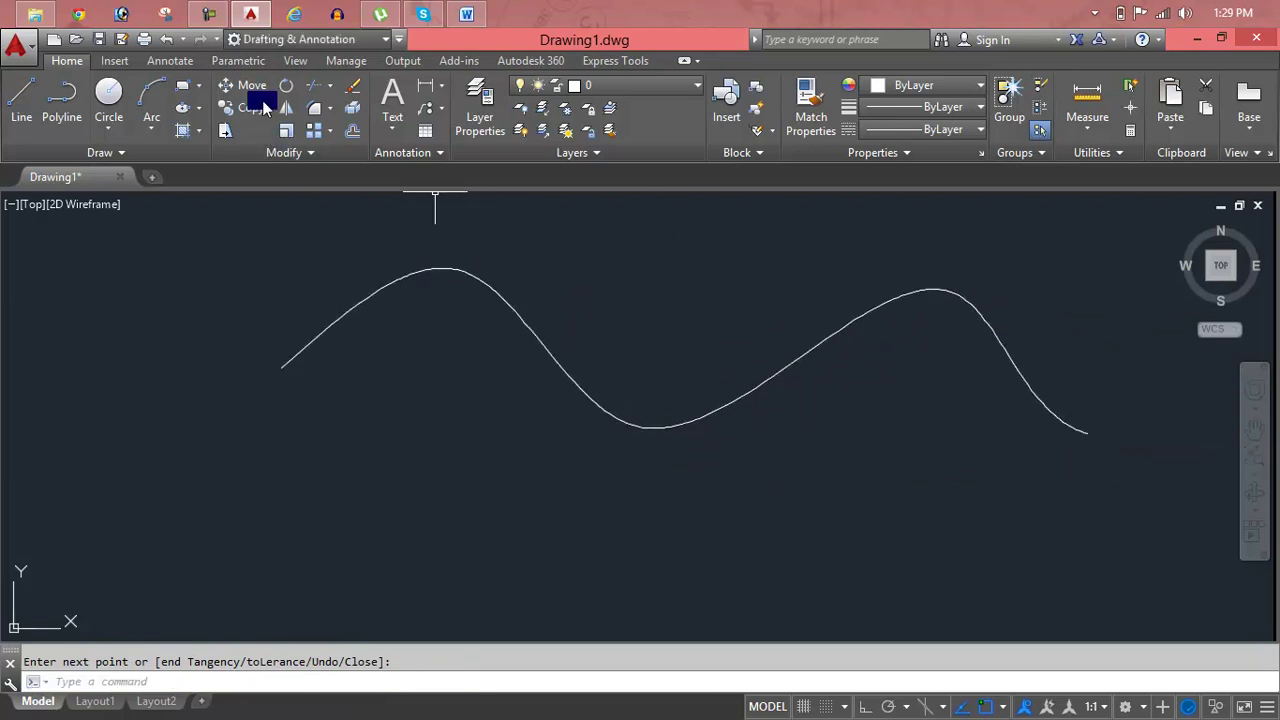
pyautogui.click(251, 62)
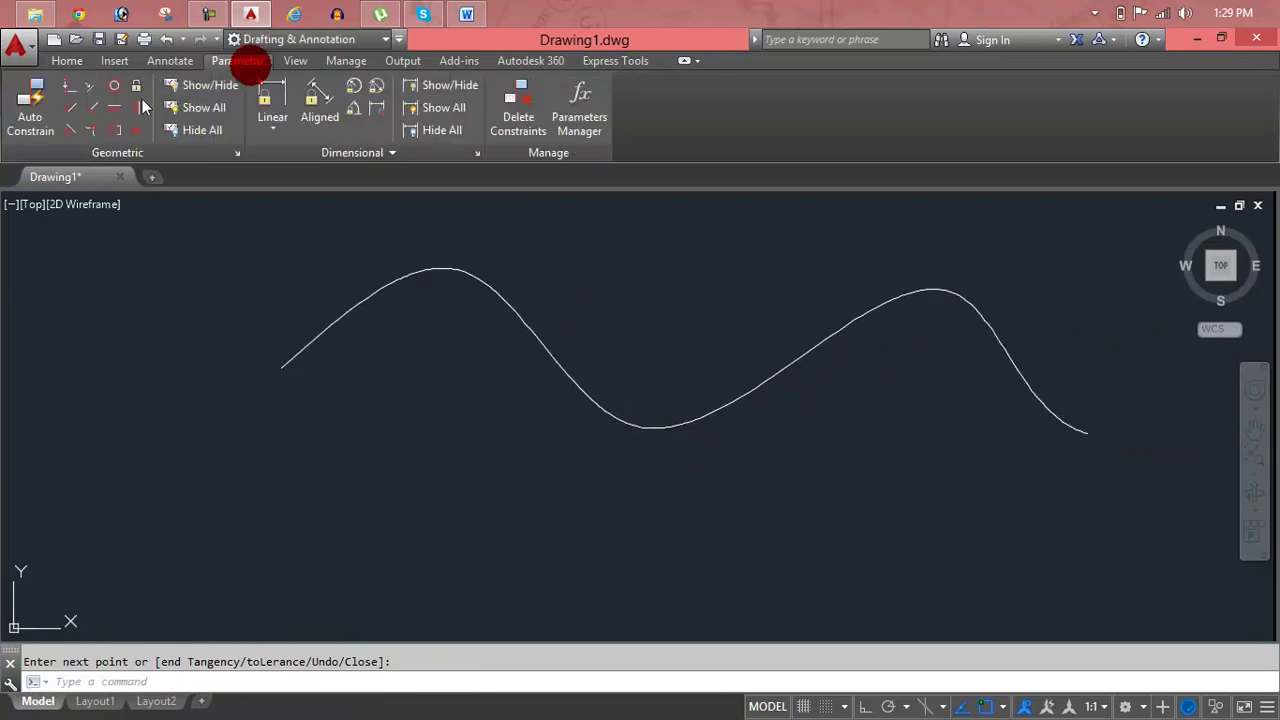
pyautogui.click(94, 134)
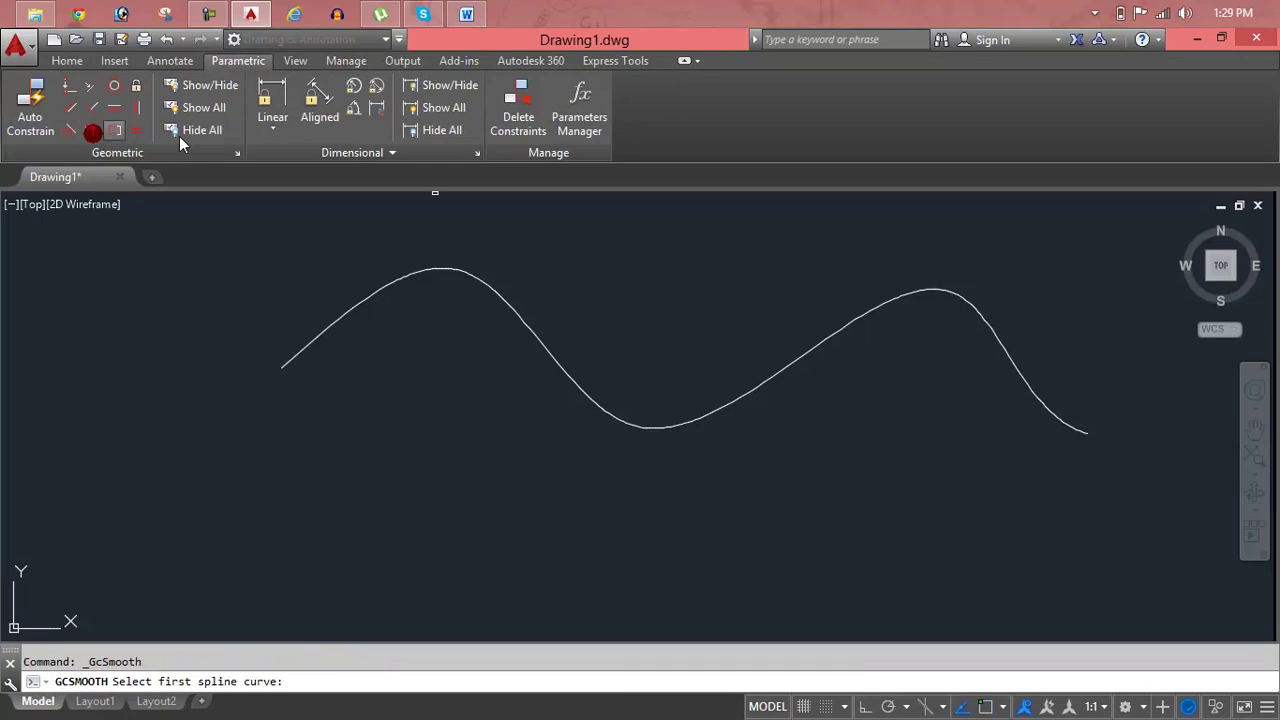
pyautogui.click(541, 330)
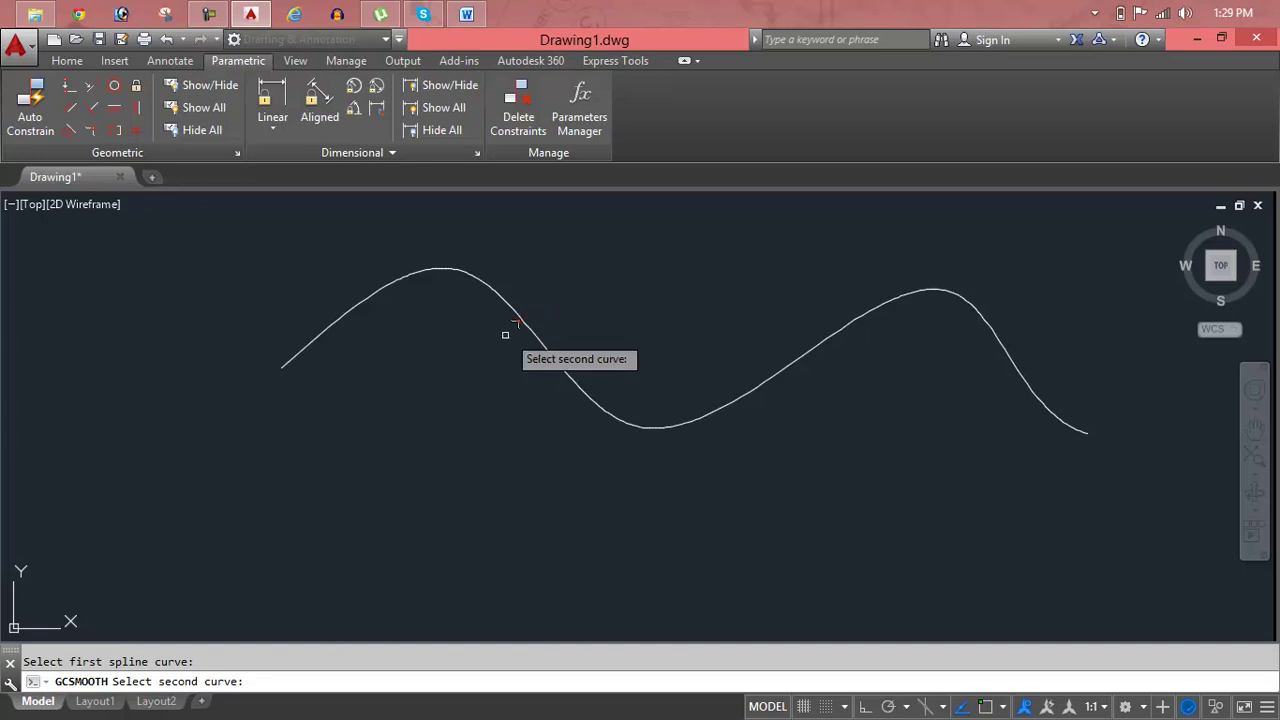
pyautogui.click(303, 352)
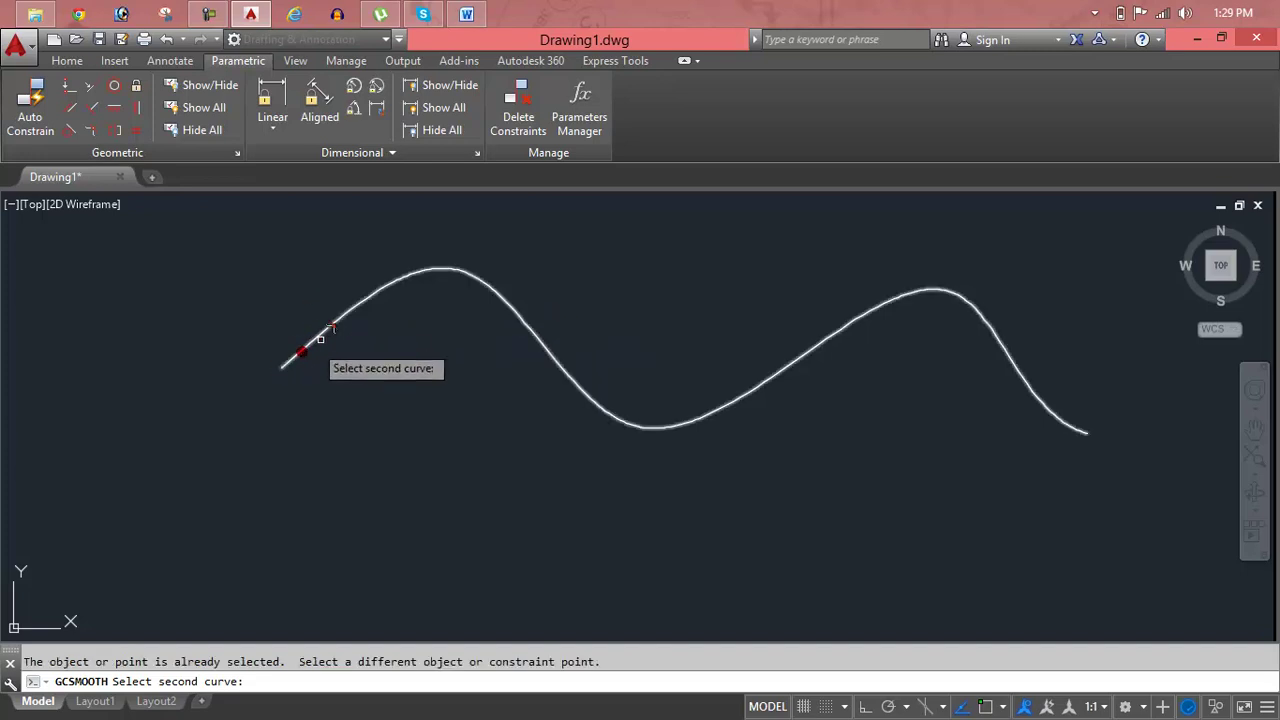
pyautogui.click(1086, 434)
pyautogui.press('Escape')
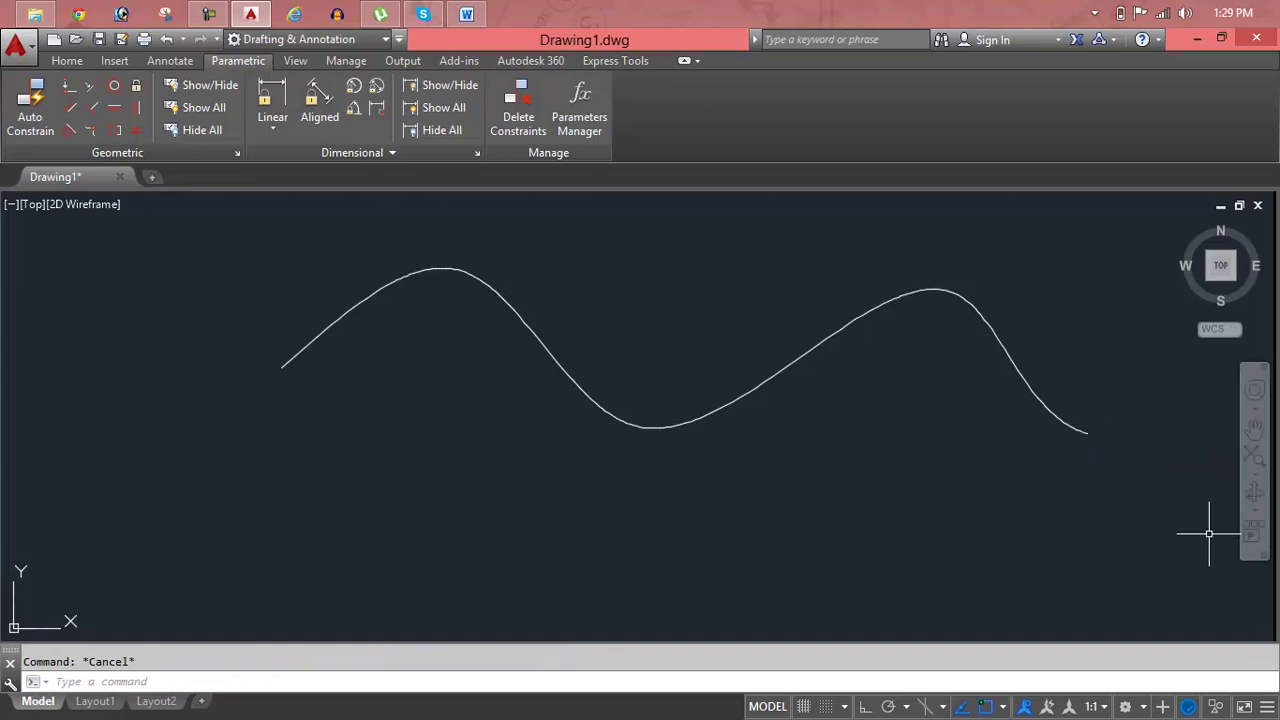
# Draw a second wave-shaped spline through five fit points just below the first, with a deeper trough
pyautogui.click(66, 60)
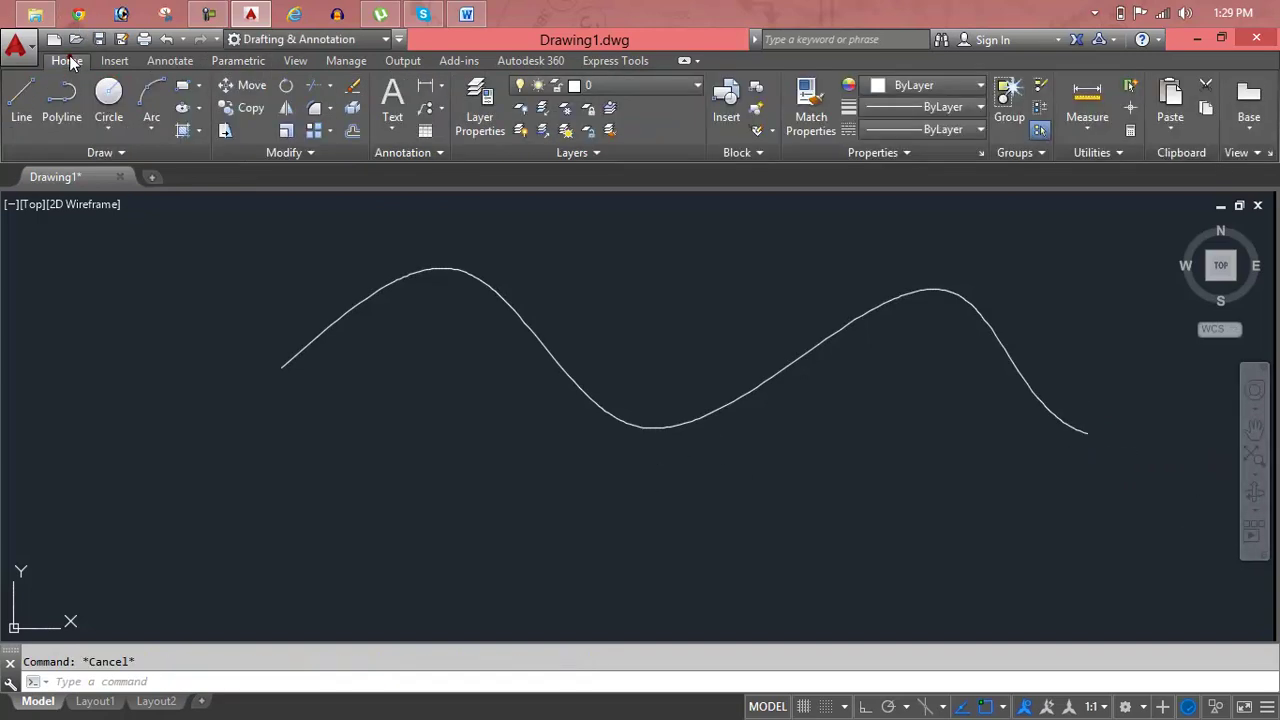
pyautogui.click(82, 150)
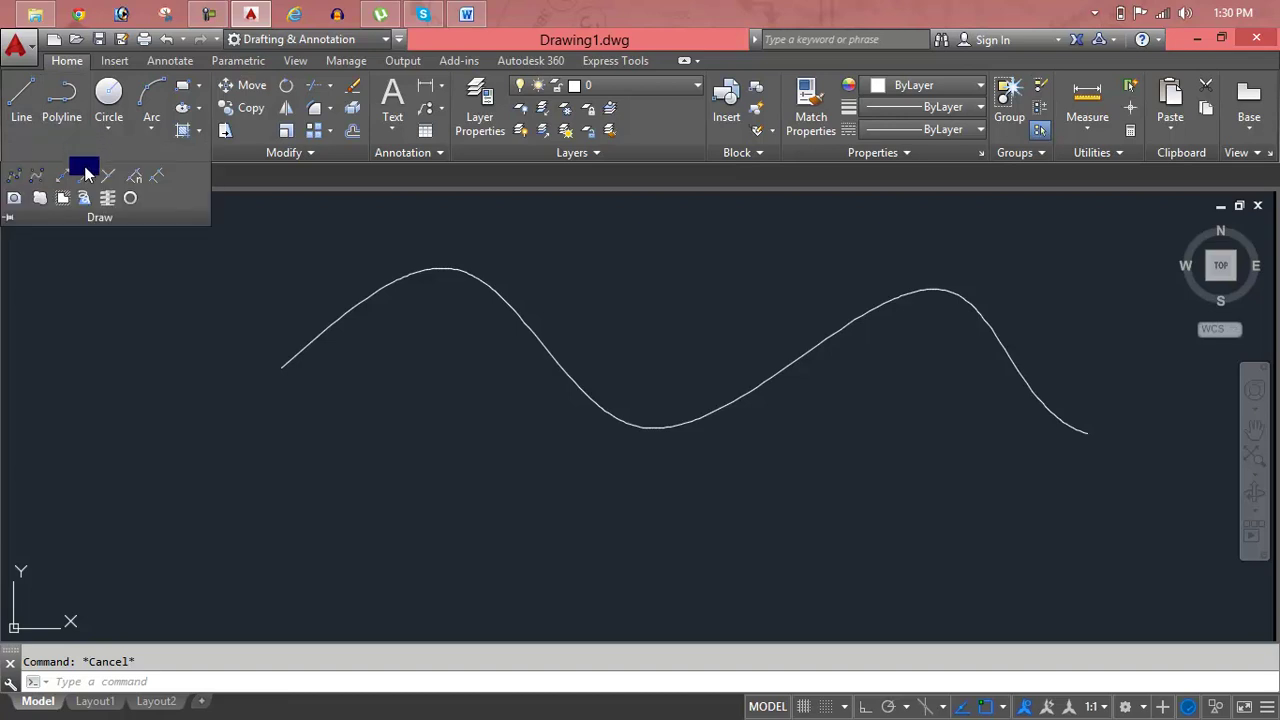
pyautogui.click(17, 178)
pyautogui.click(289, 432)
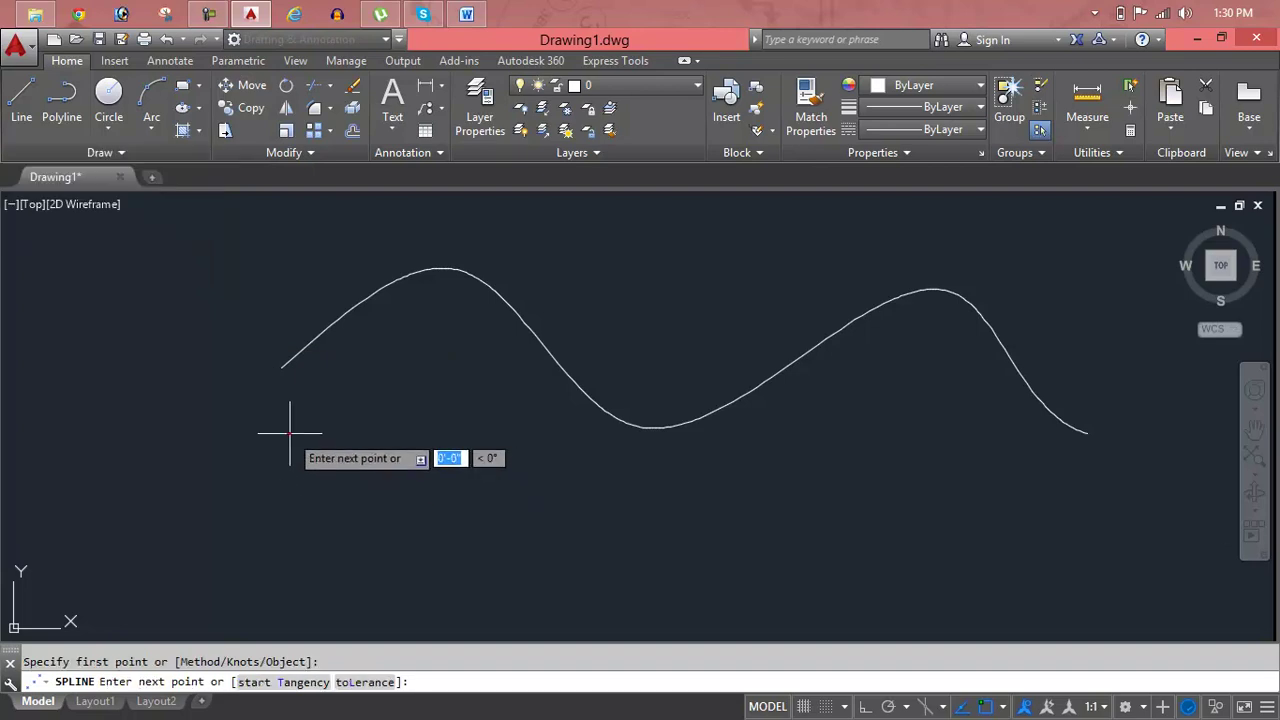
pyautogui.click(456, 313)
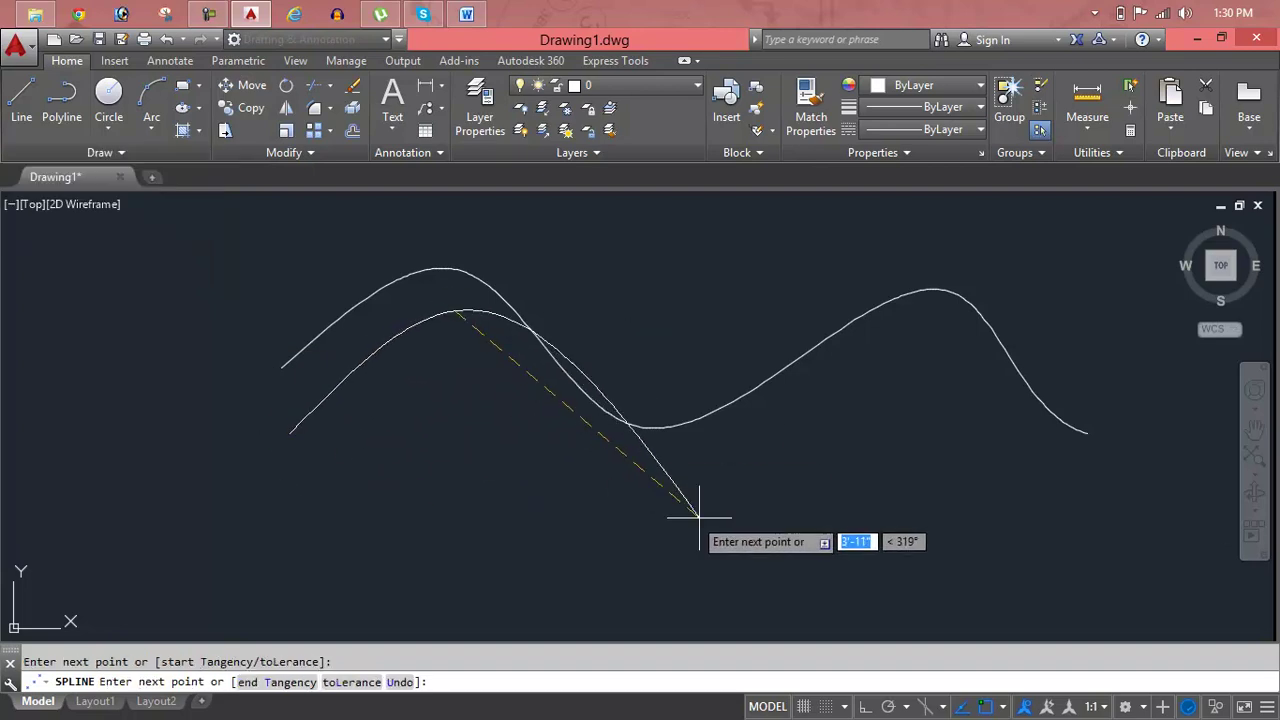
pyautogui.click(515, 492)
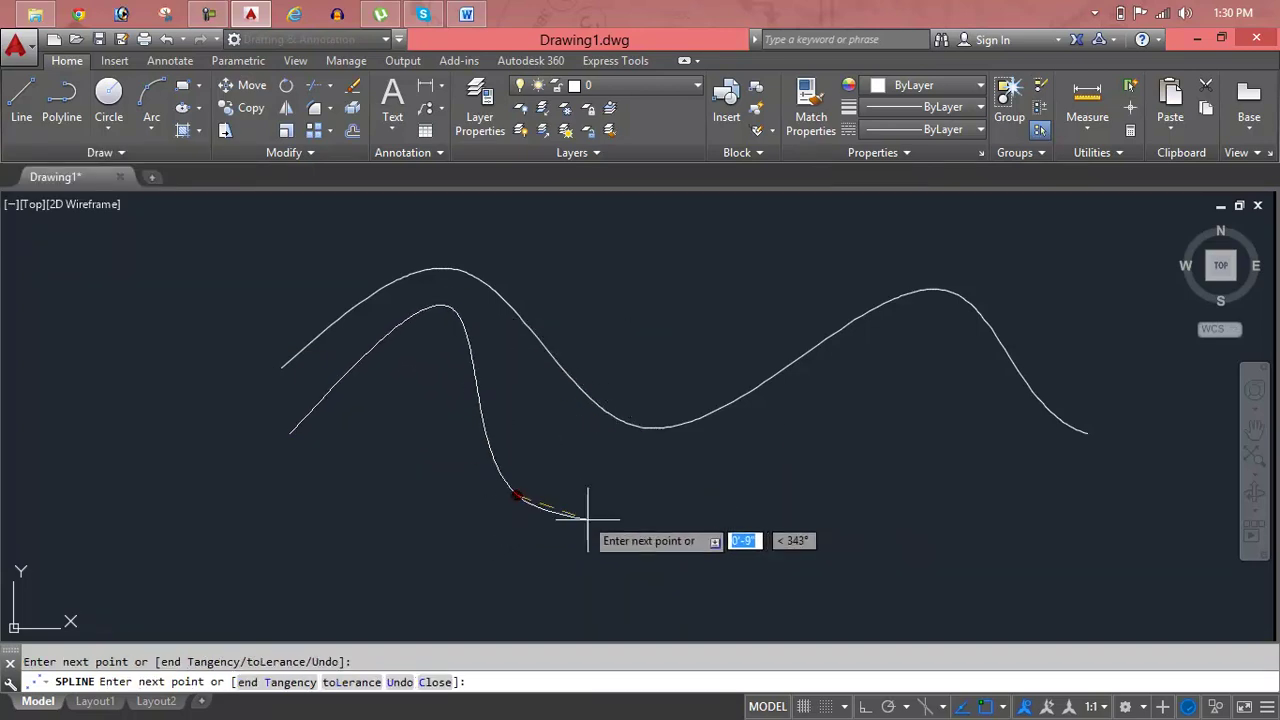
pyautogui.click(910, 368)
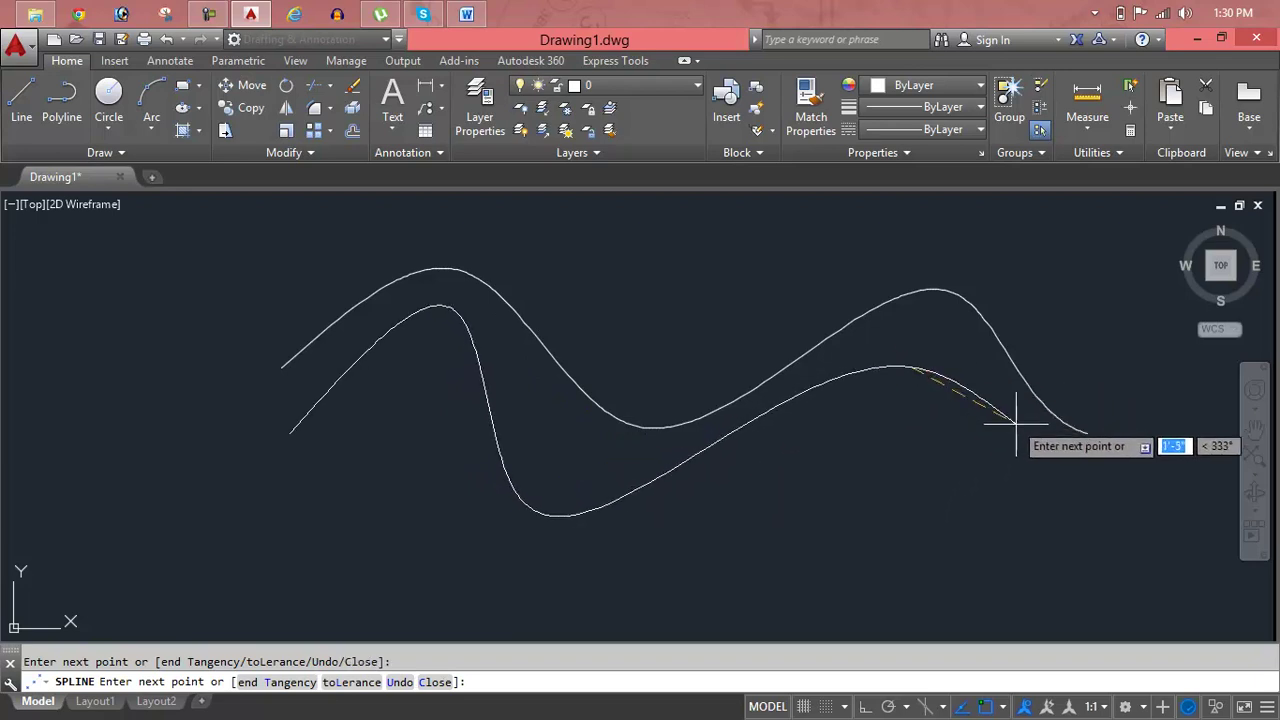
pyautogui.click(1037, 455)
pyautogui.press('Return')
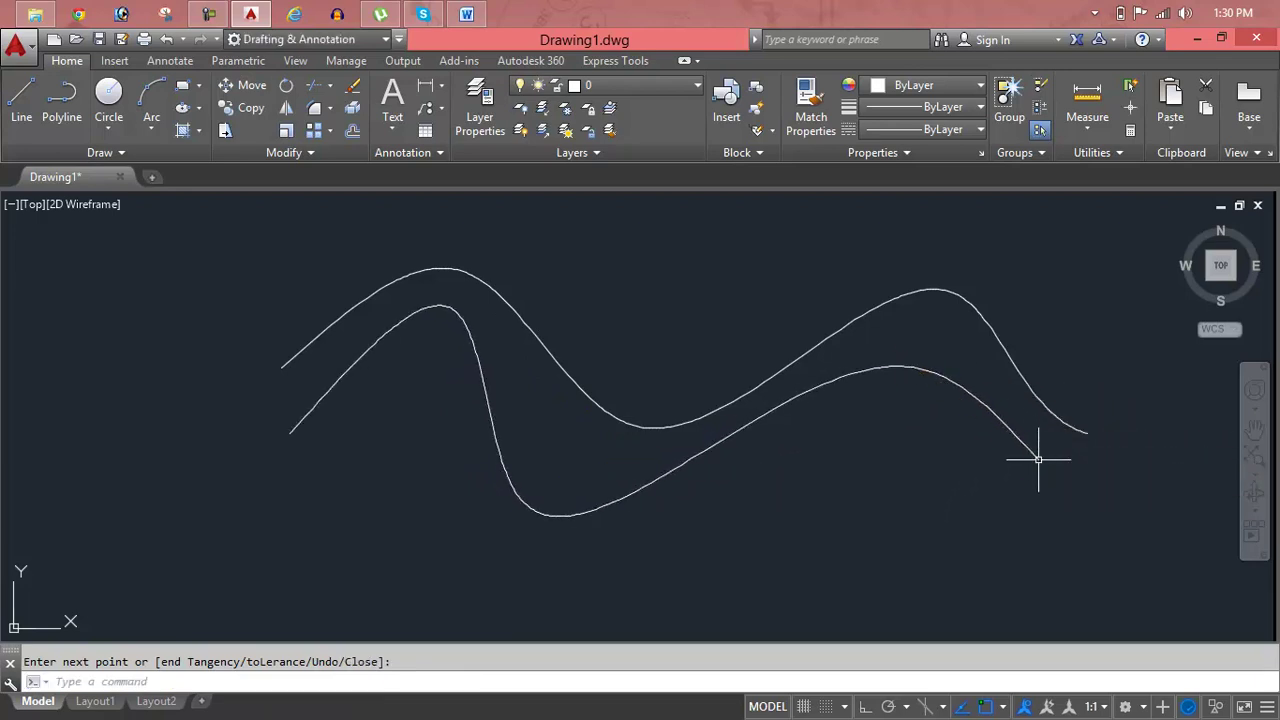
# Apply a Smooth constraint between the splines' left ends, with the upper spline as first curve and the lower one as second
pyautogui.click(110, 153)
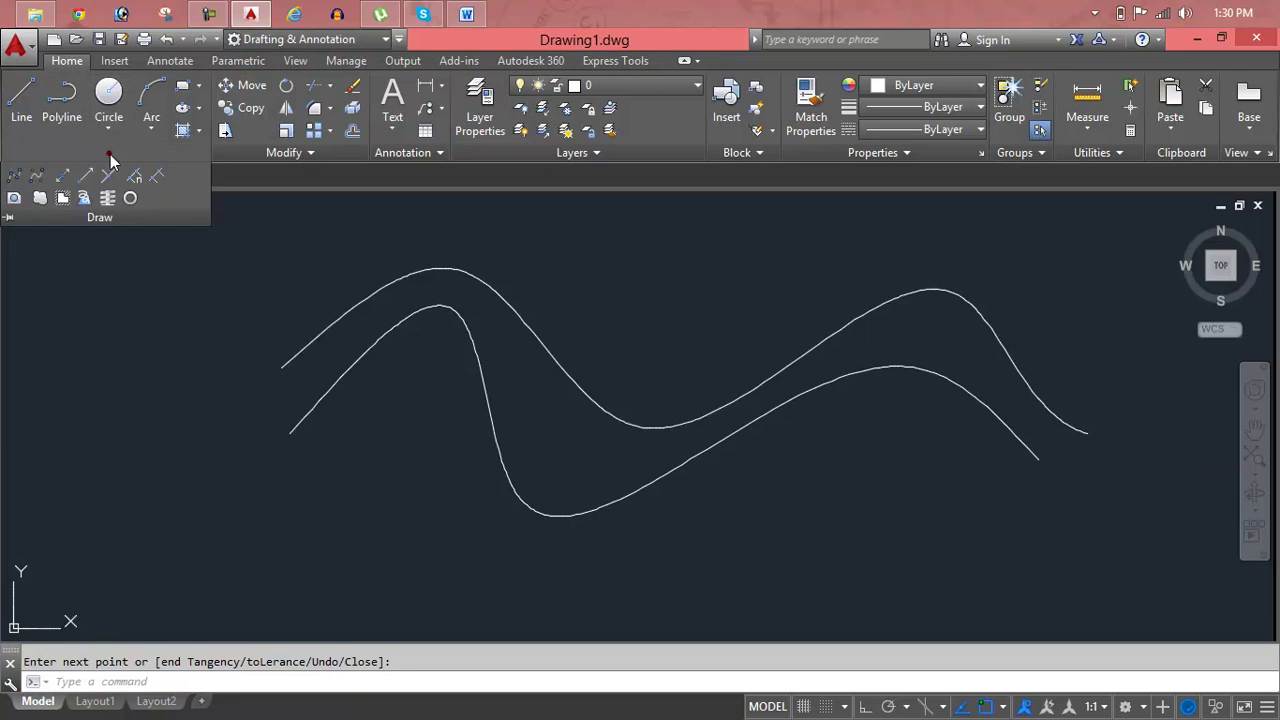
pyautogui.click(238, 61)
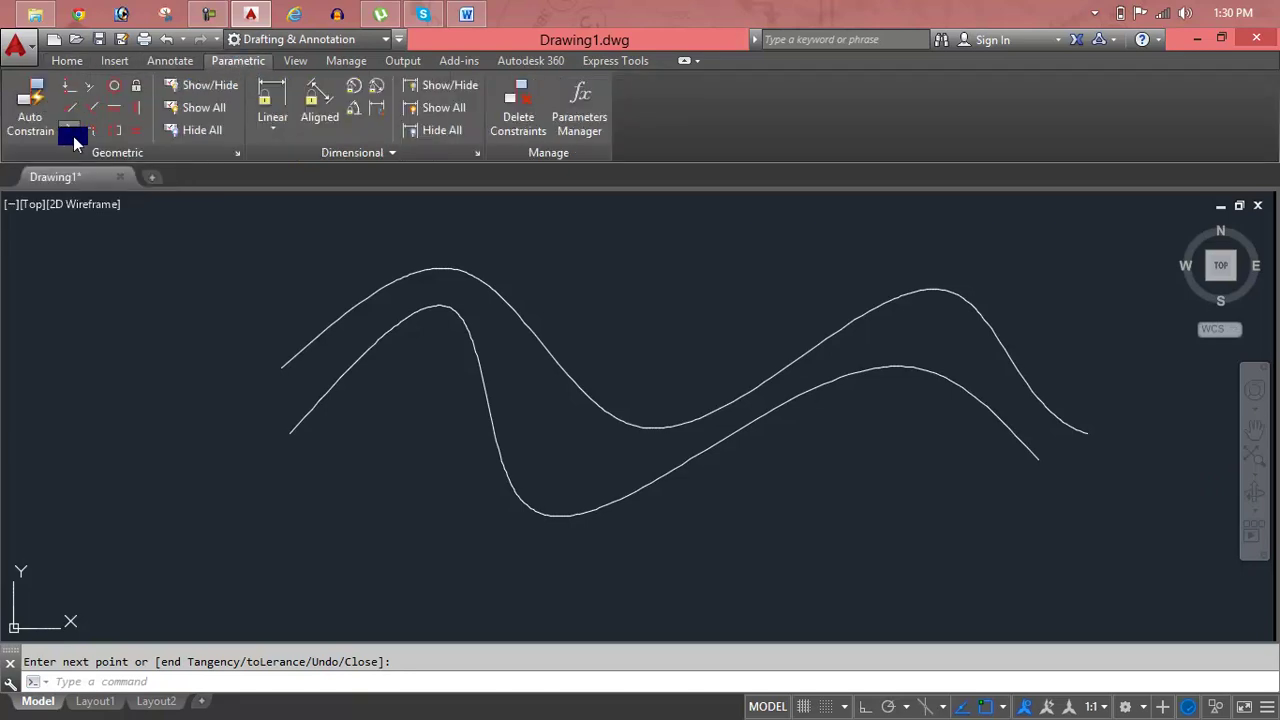
pyautogui.click(96, 129)
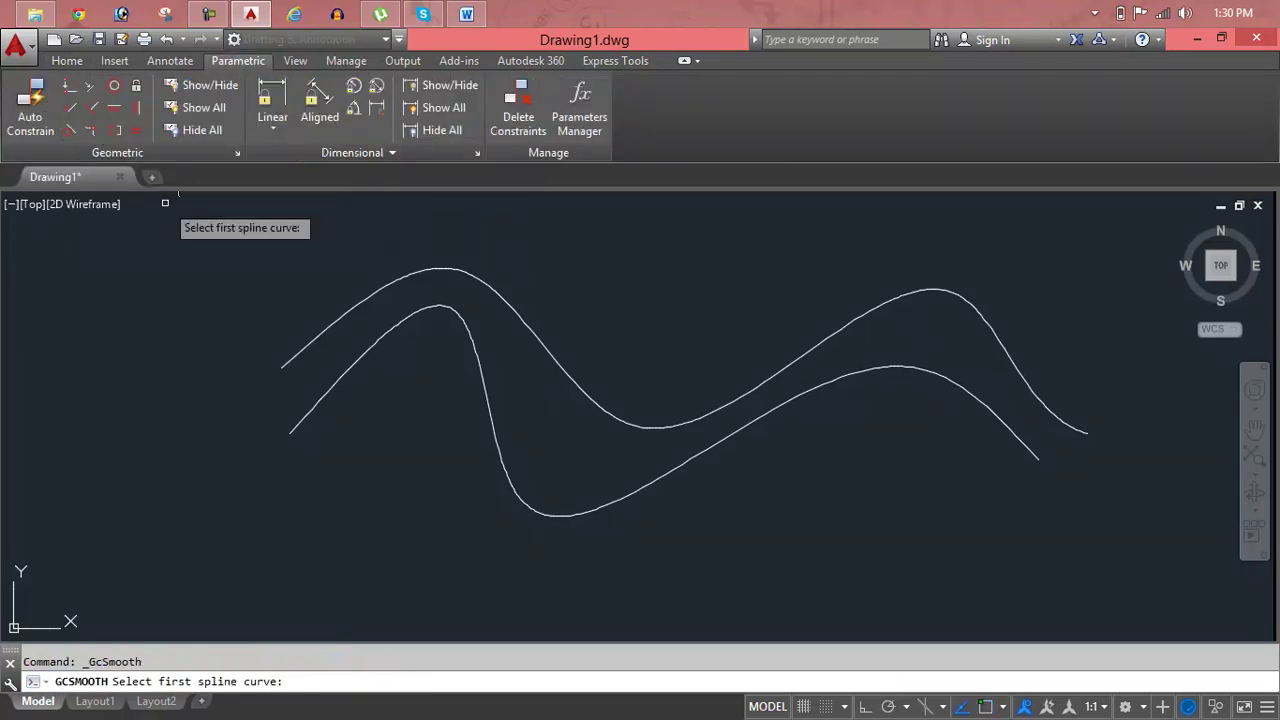
pyautogui.click(319, 327)
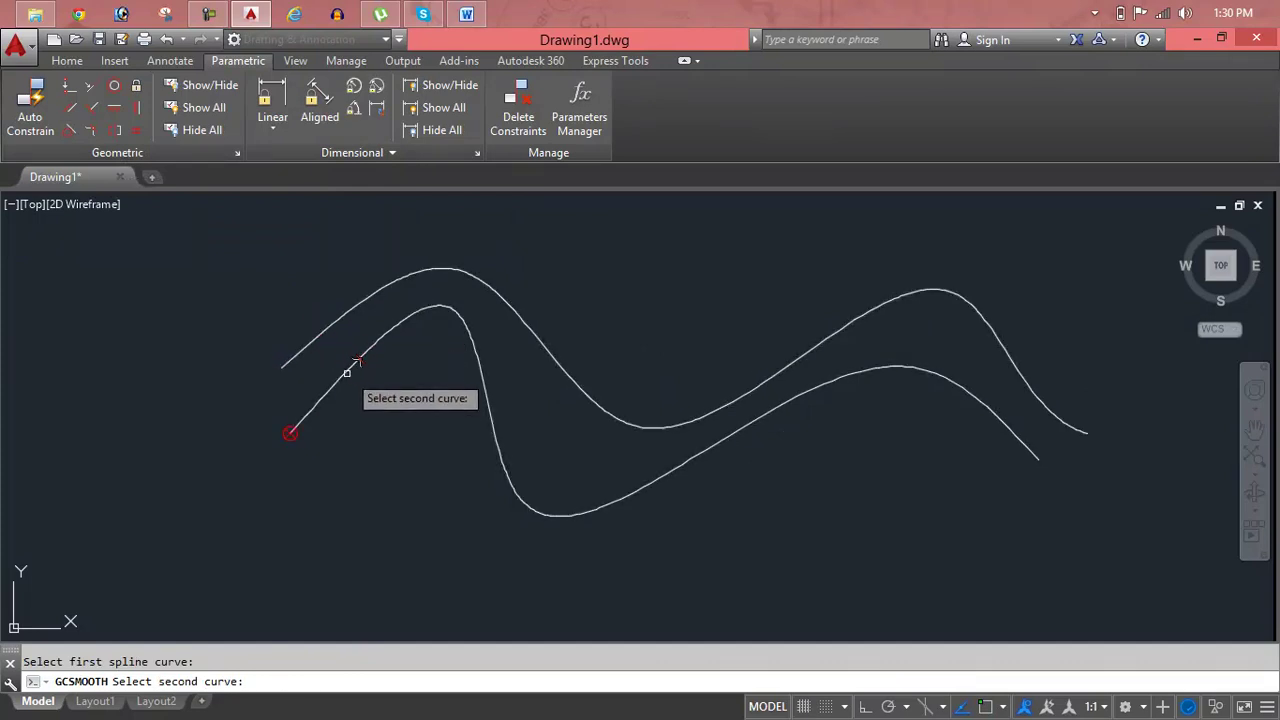
pyautogui.click(346, 371)
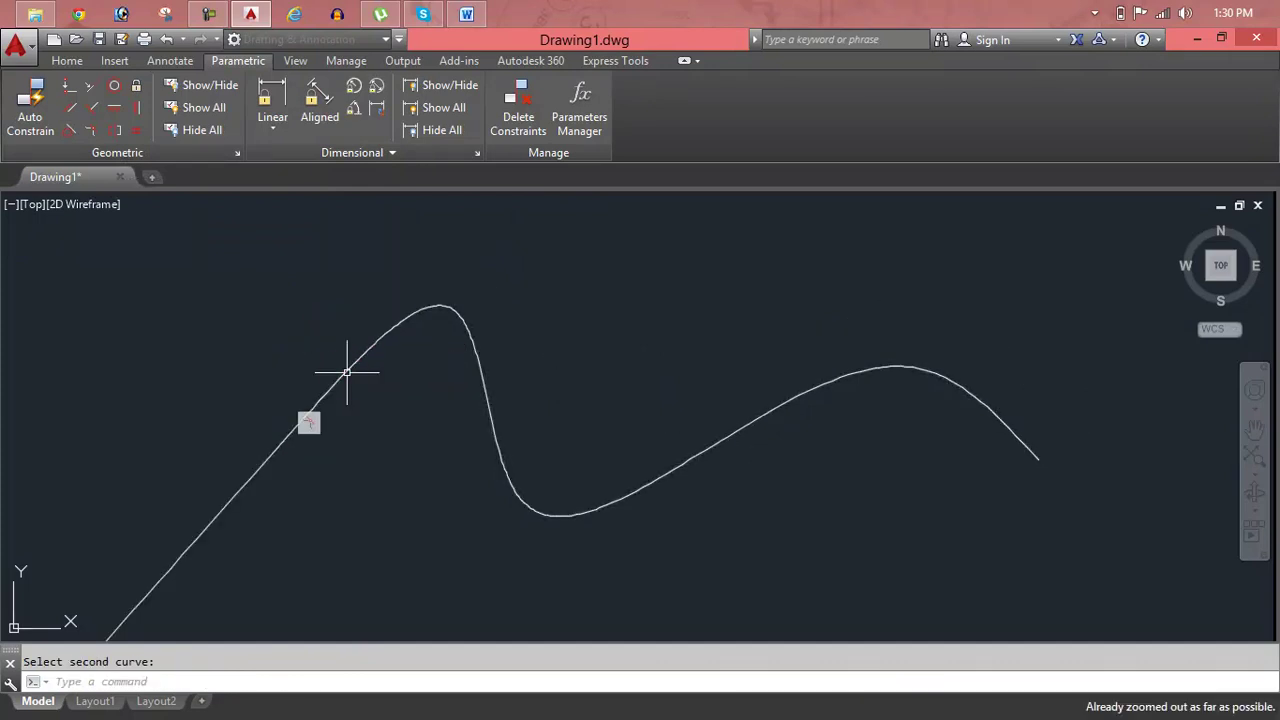
pyautogui.moveTo(374, 380)
pyautogui.mouseDown(button='middle')
pyautogui.moveTo(785, 300)
pyautogui.moveTo(838, 247)
pyautogui.mouseUp(button='middle')
pyautogui.scroll(-1, 838, 247)
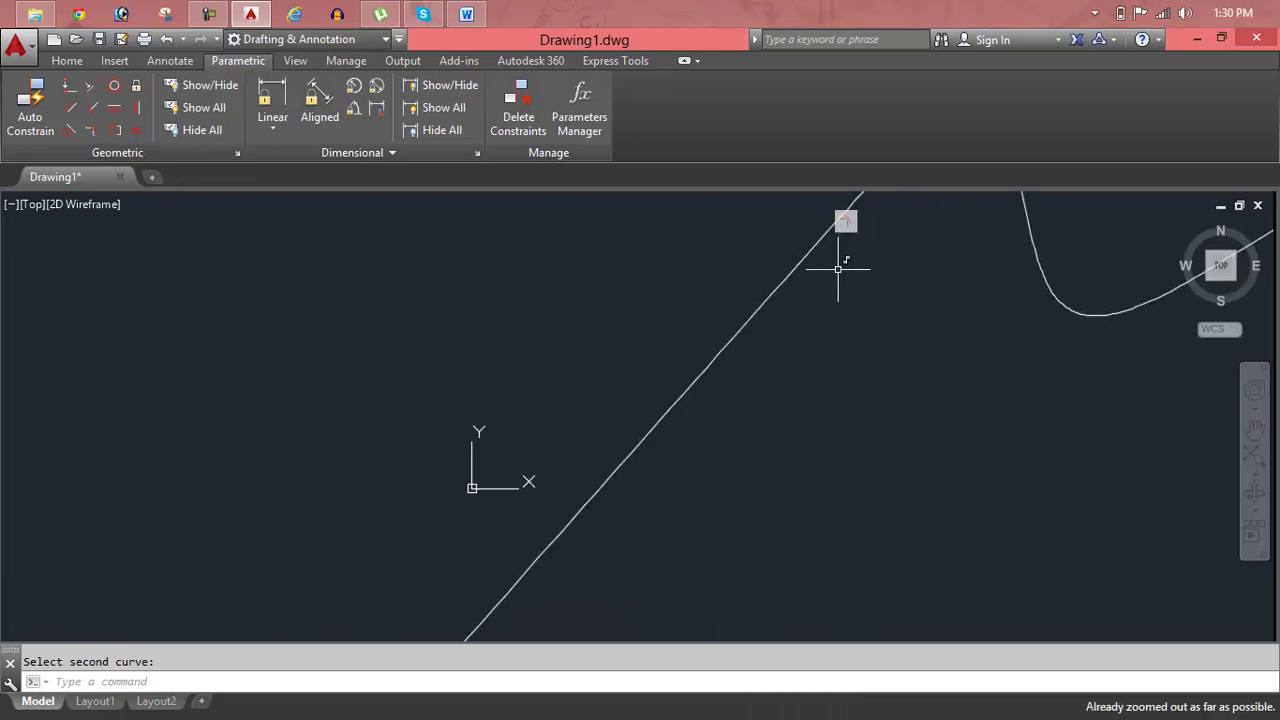
# Delete both splines together with the Smooth constraint that joins them
pyautogui.write('z')
pyautogui.press('Return')
pyautogui.write('e')
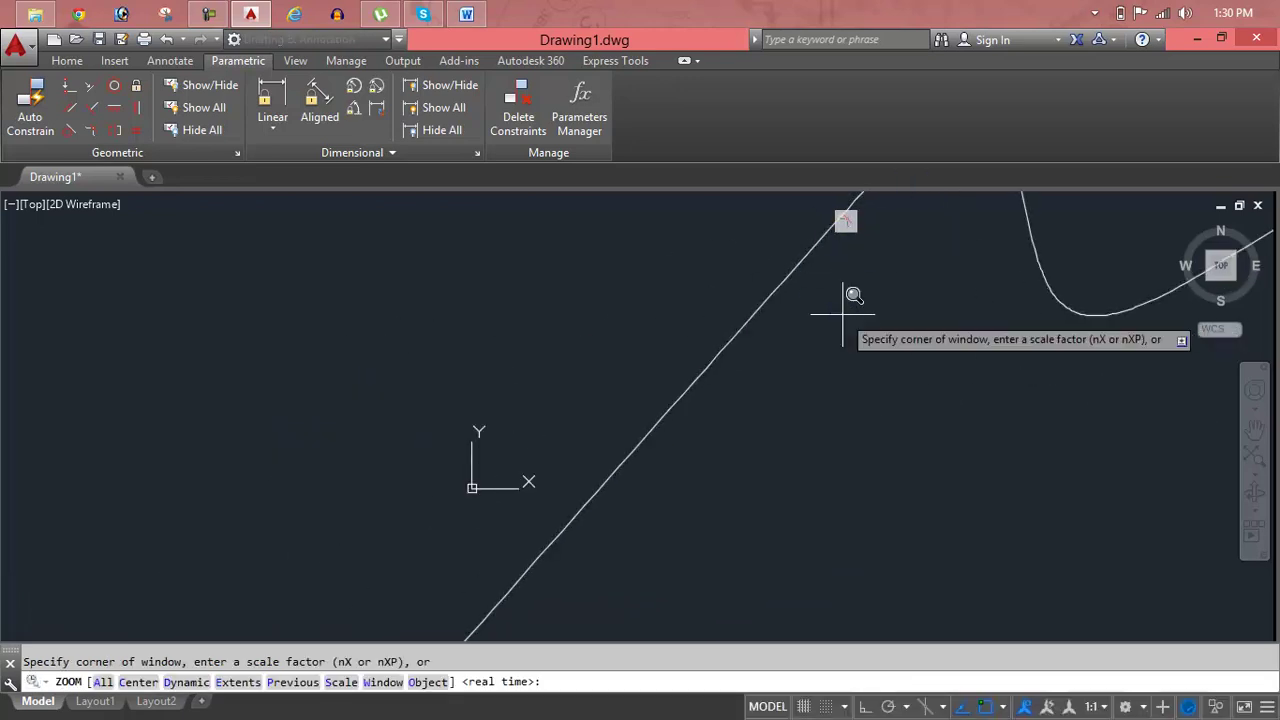
pyautogui.press('Return')
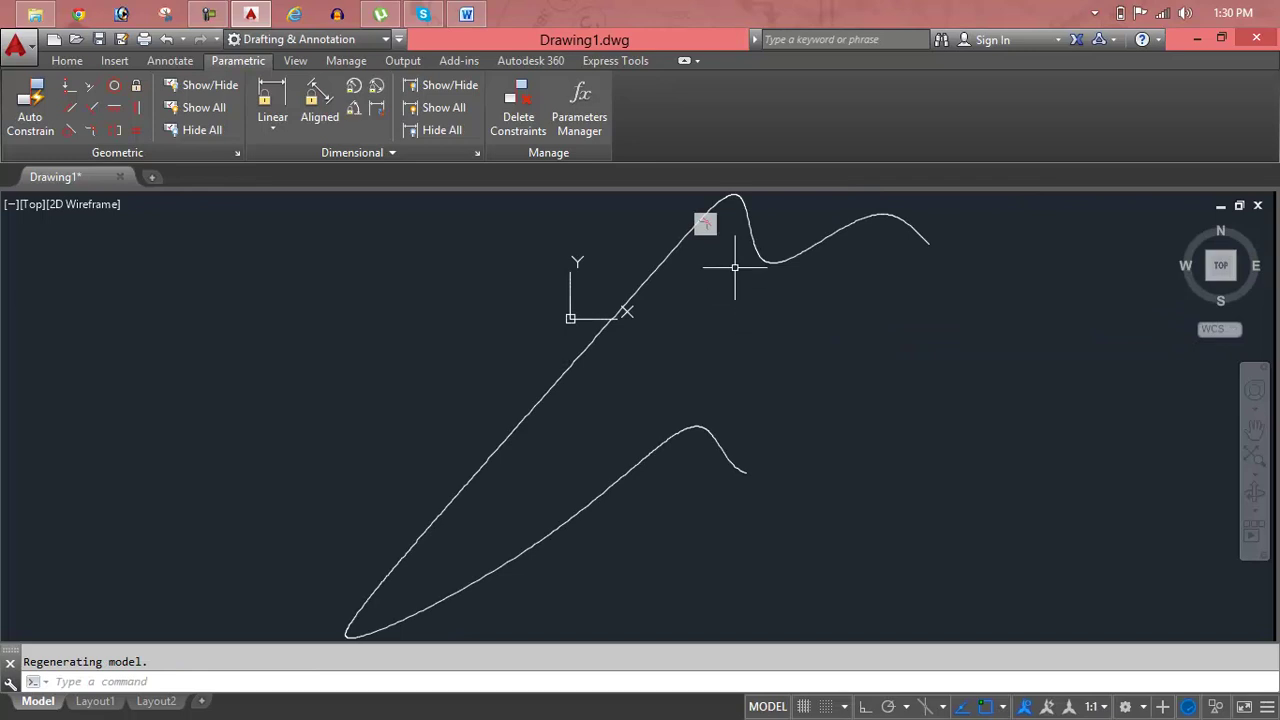
pyautogui.click(705, 429)
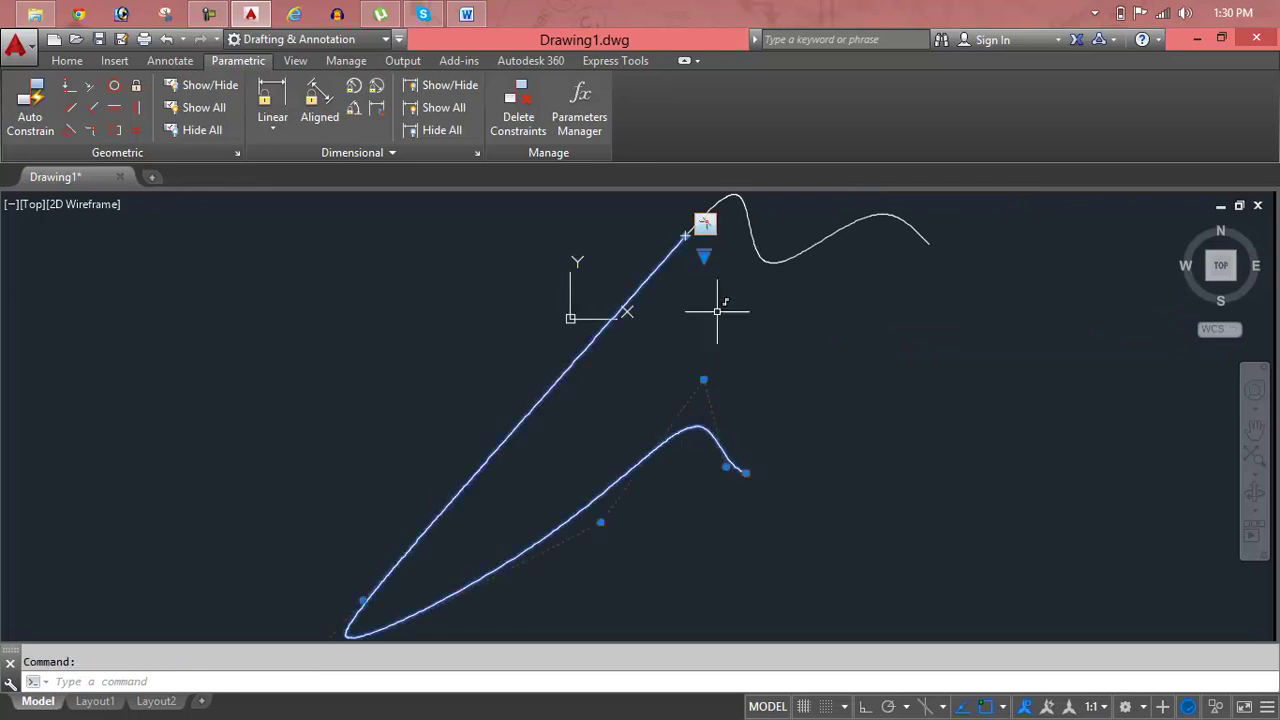
pyautogui.click(772, 262)
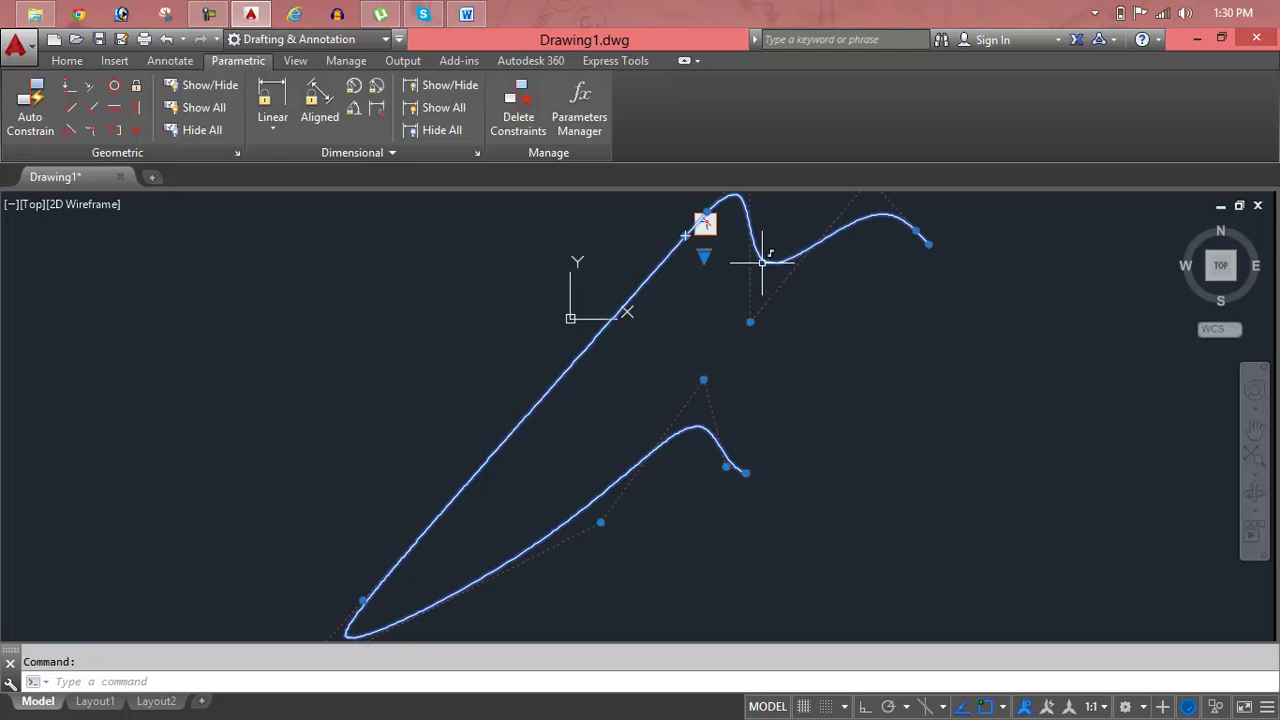
pyautogui.press('Delete')
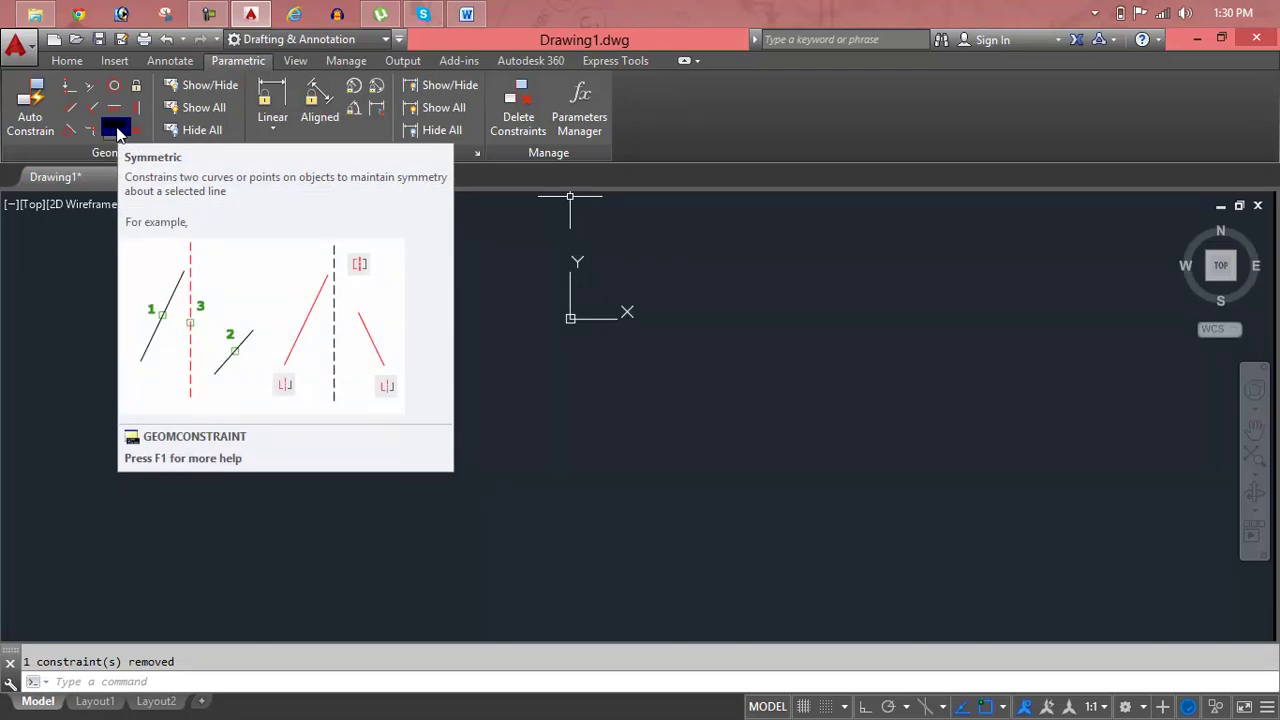
# Draw a nearly vertical line and a separate diagonal line to its left in the empty drawing area
pyautogui.write('l')
pyautogui.press('Return')
pyautogui.click(916, 348)
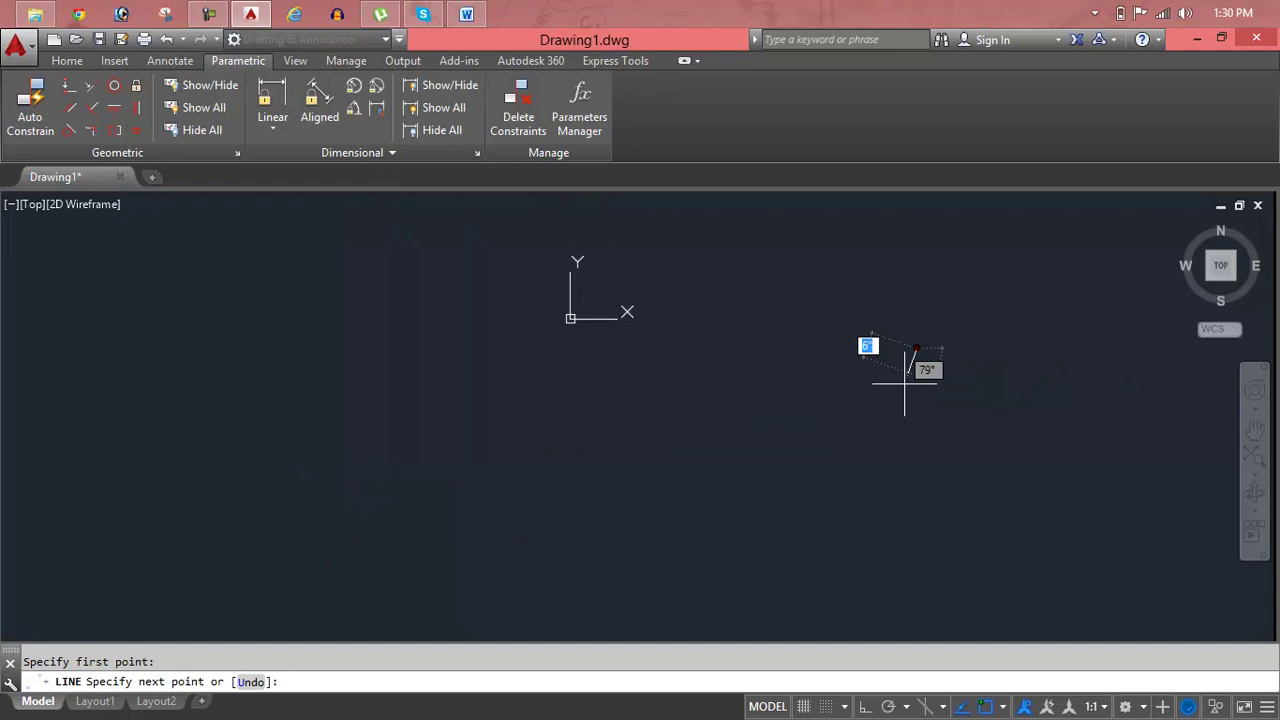
pyautogui.click(909, 528)
pyautogui.press('Return')
pyautogui.press('Return')
pyautogui.click(789, 358)
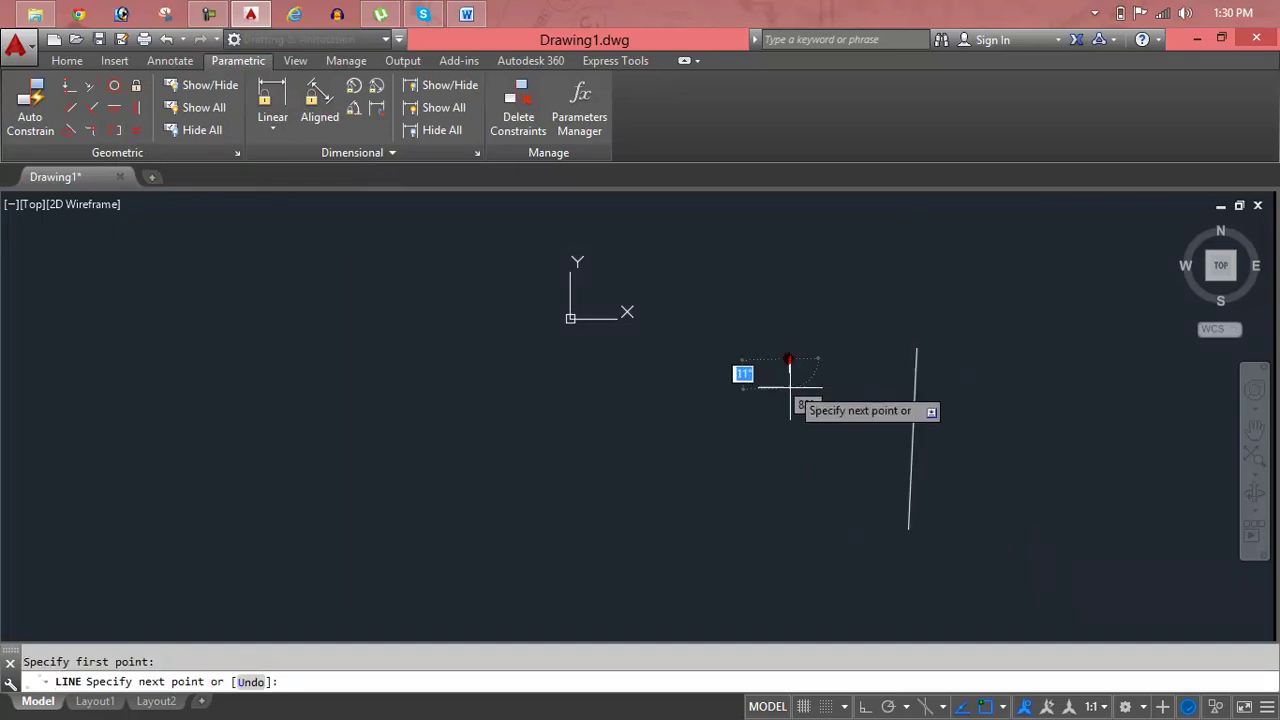
pyautogui.click(647, 521)
pyautogui.press('Escape')
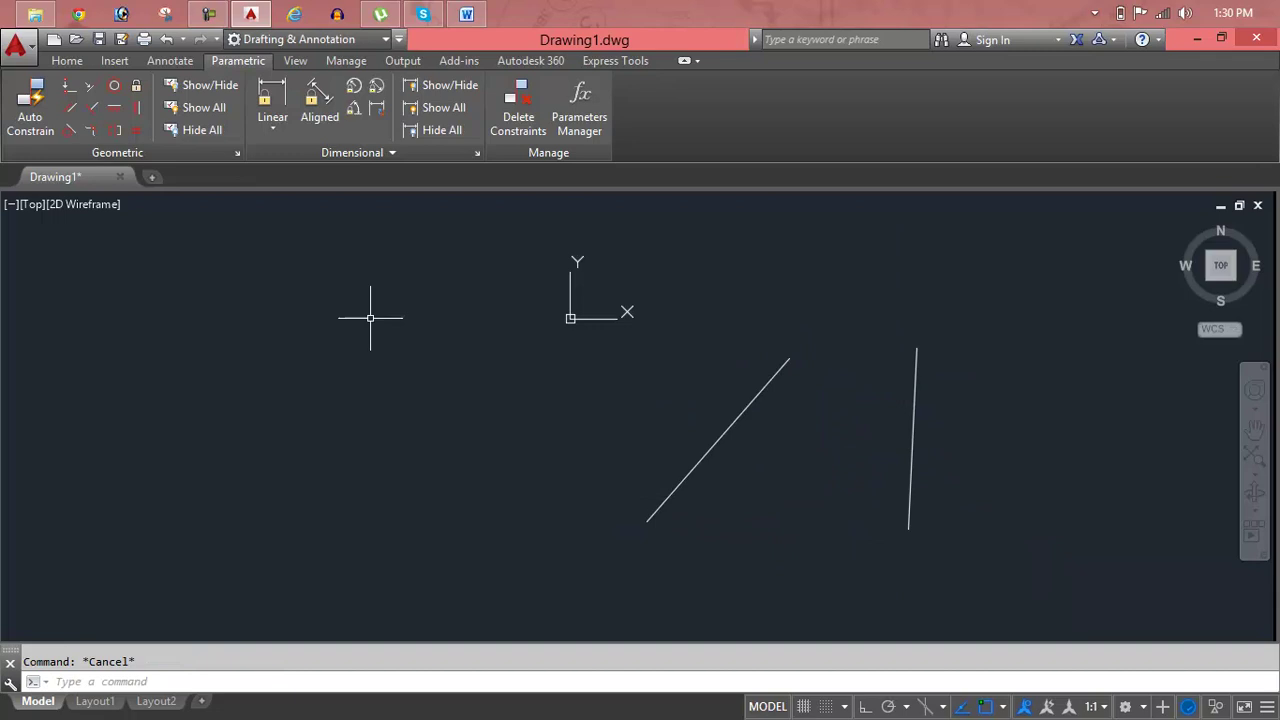
# Try to apply a Symmetric constraint with the diagonal line first and the near-vertical line as both second object and symmetry line
pyautogui.click(127, 132)
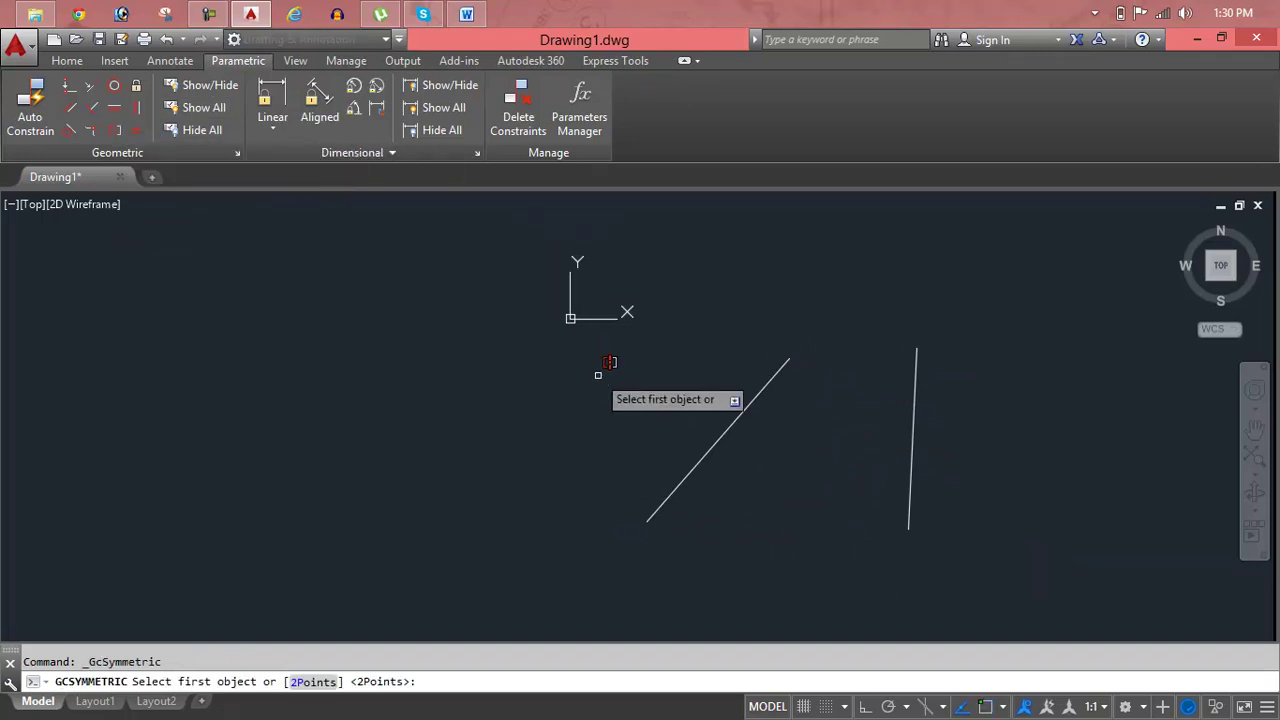
pyautogui.click(764, 377)
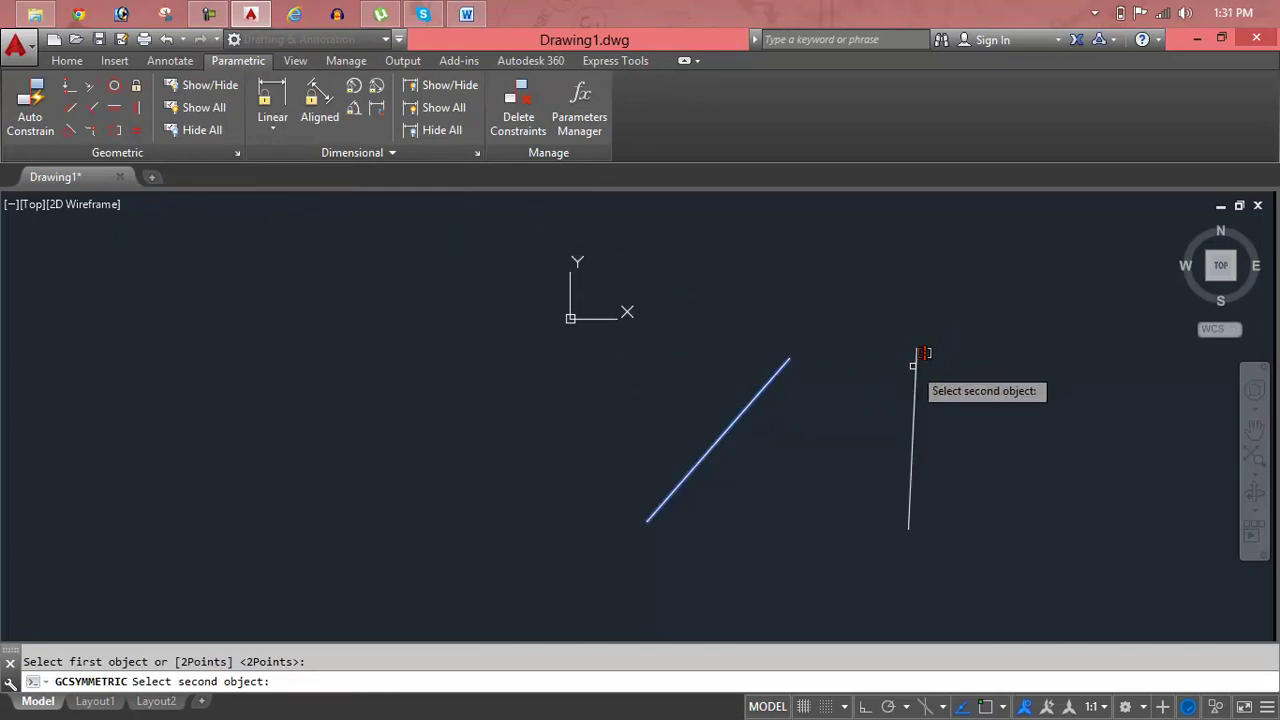
pyautogui.click(926, 350)
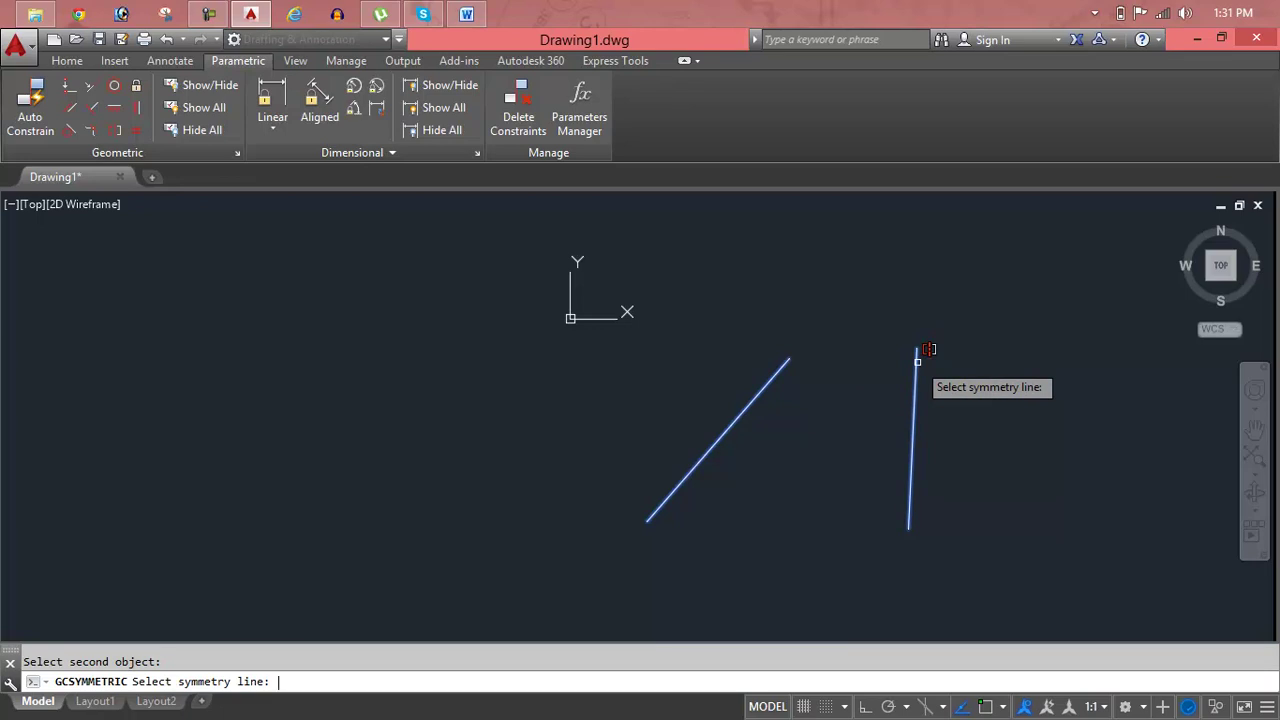
pyautogui.click(917, 362)
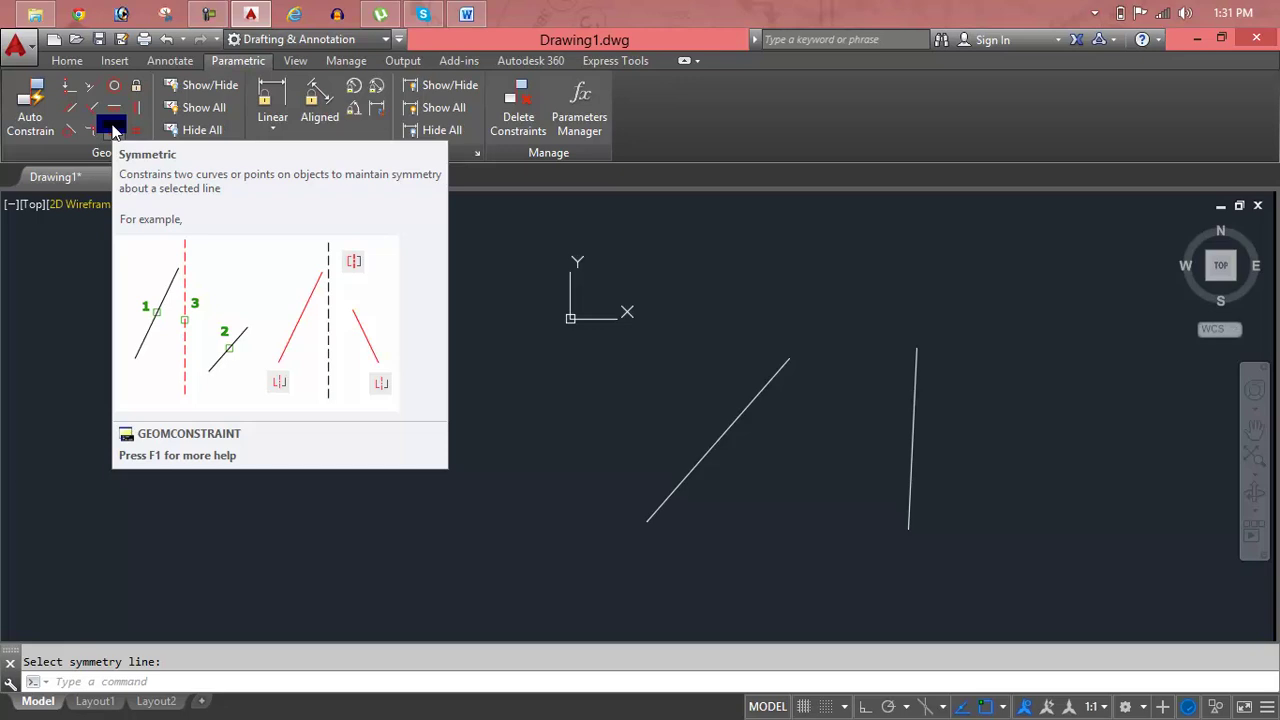
# Delete the diagonal line and the nearly vertical line
pyautogui.click(961, 414)
pyautogui.click(659, 428)
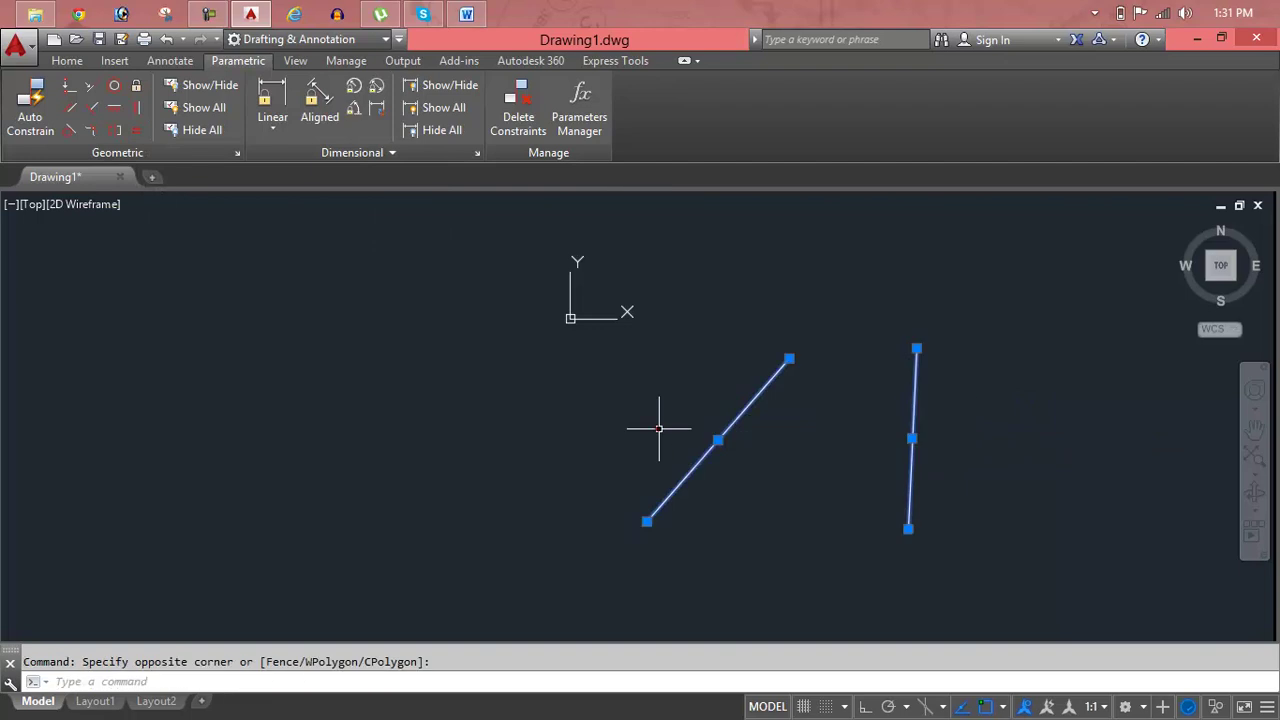
pyautogui.press('Delete')
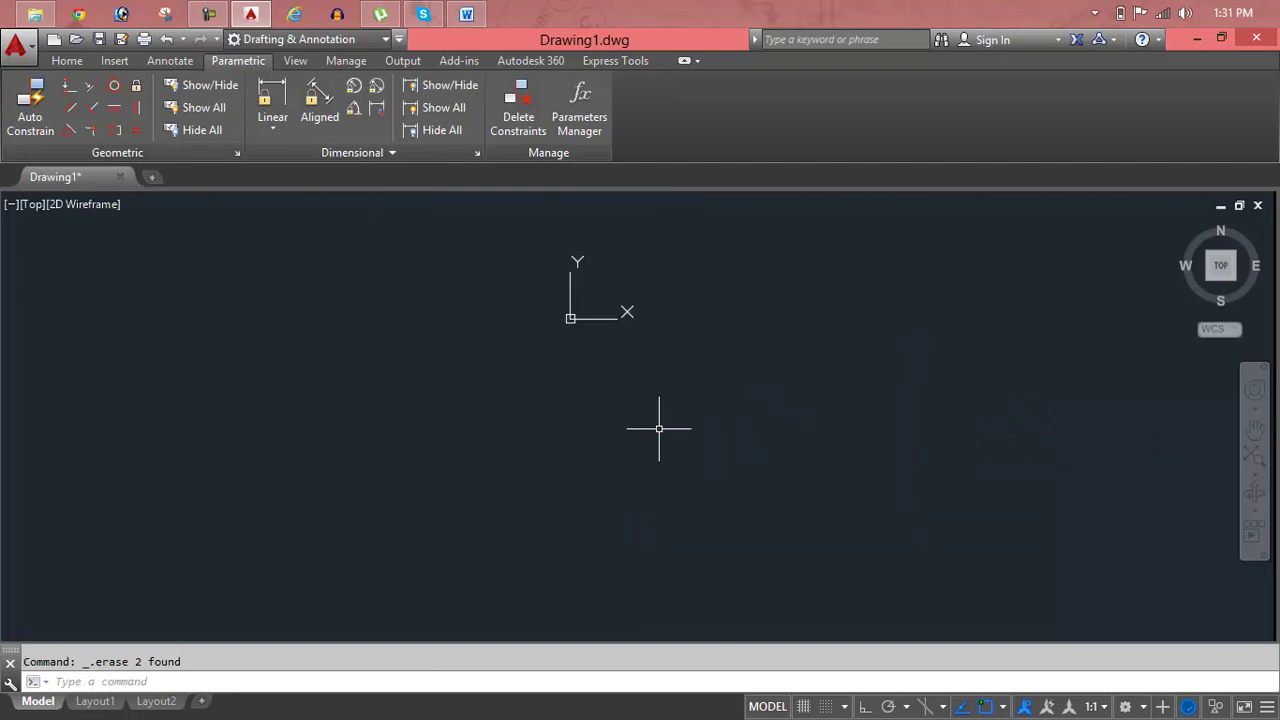
# Draw a wide wave-shaped open spline through four fit points, with a crest on the left and a trough on the right
pyautogui.click(50, 64)
pyautogui.click(90, 153)
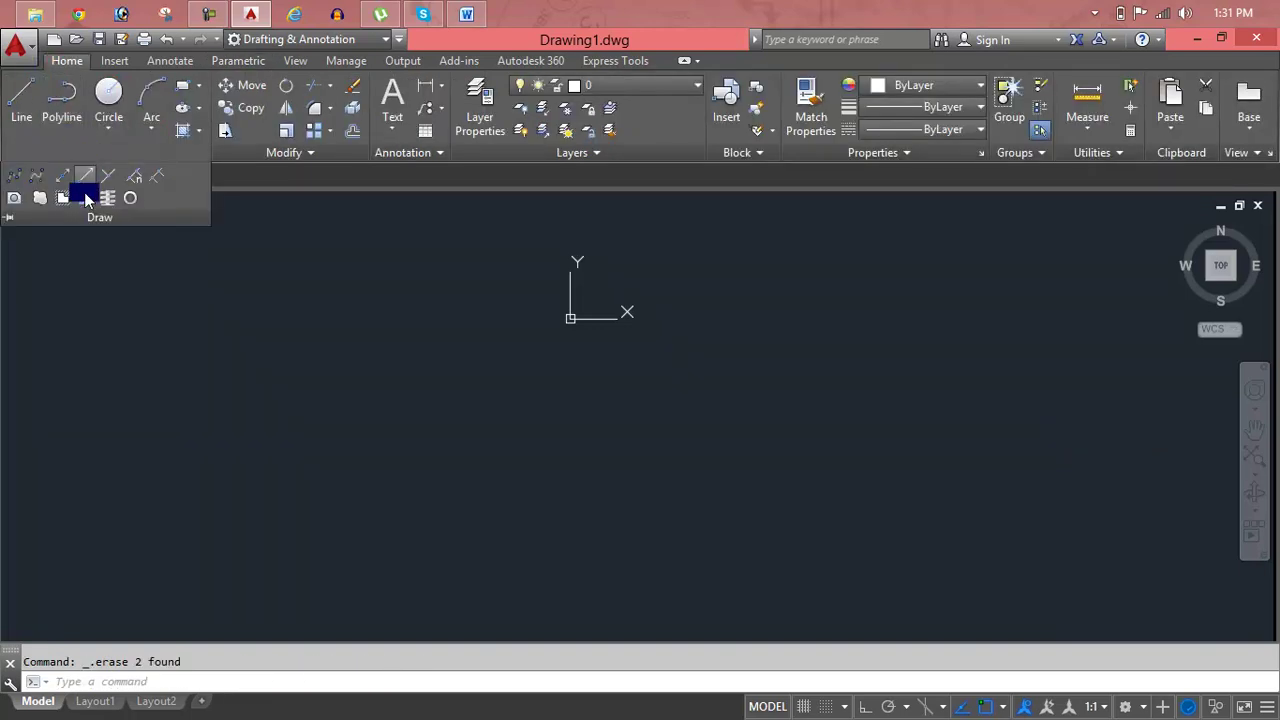
pyautogui.click(18, 180)
pyautogui.click(229, 447)
pyautogui.click(300, 355)
pyautogui.click(814, 555)
pyautogui.click(1034, 350)
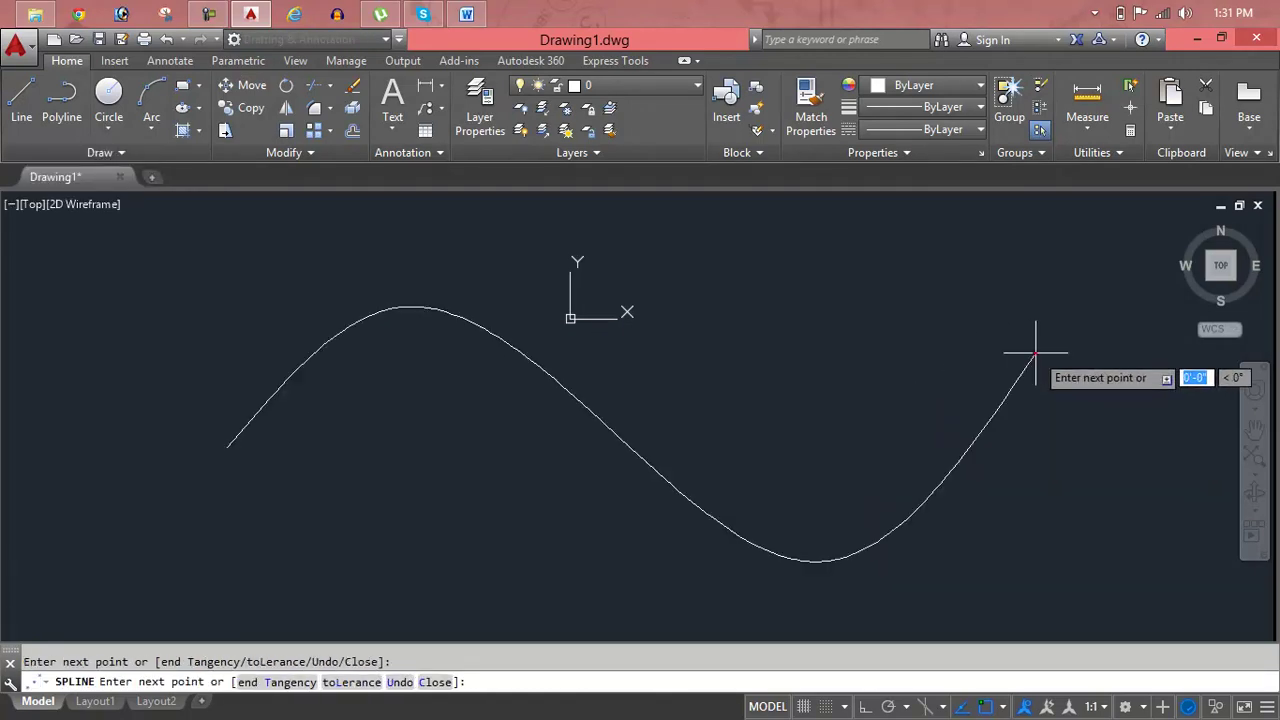
pyautogui.press('Return')
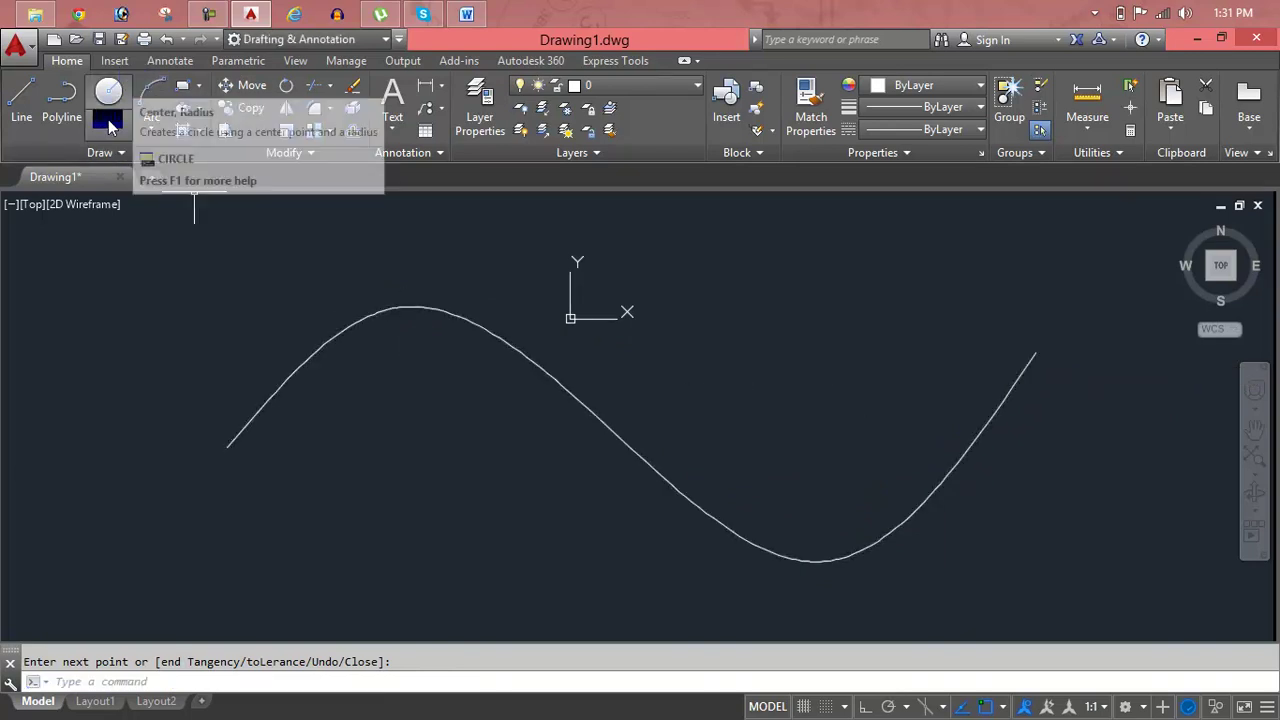
# Try to apply a Symmetric constraint with the single spline as first object
pyautogui.click(238, 60)
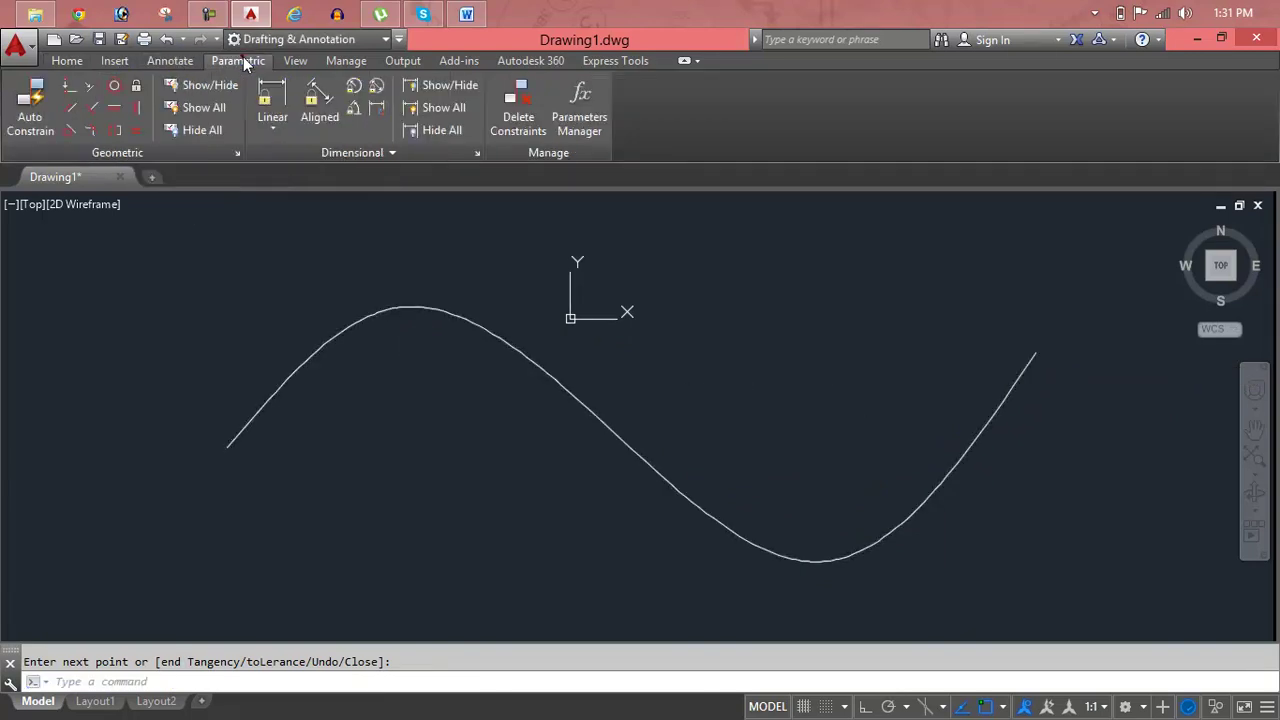
pyautogui.click(114, 134)
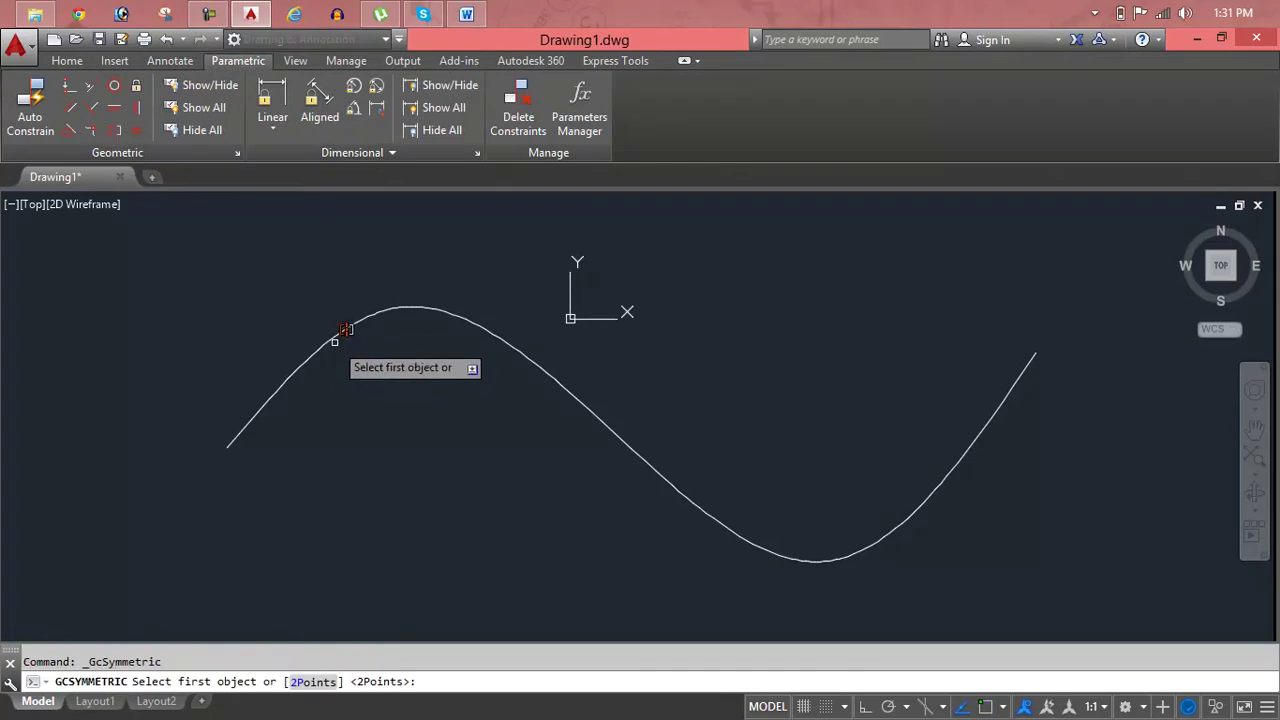
pyautogui.click(345, 320)
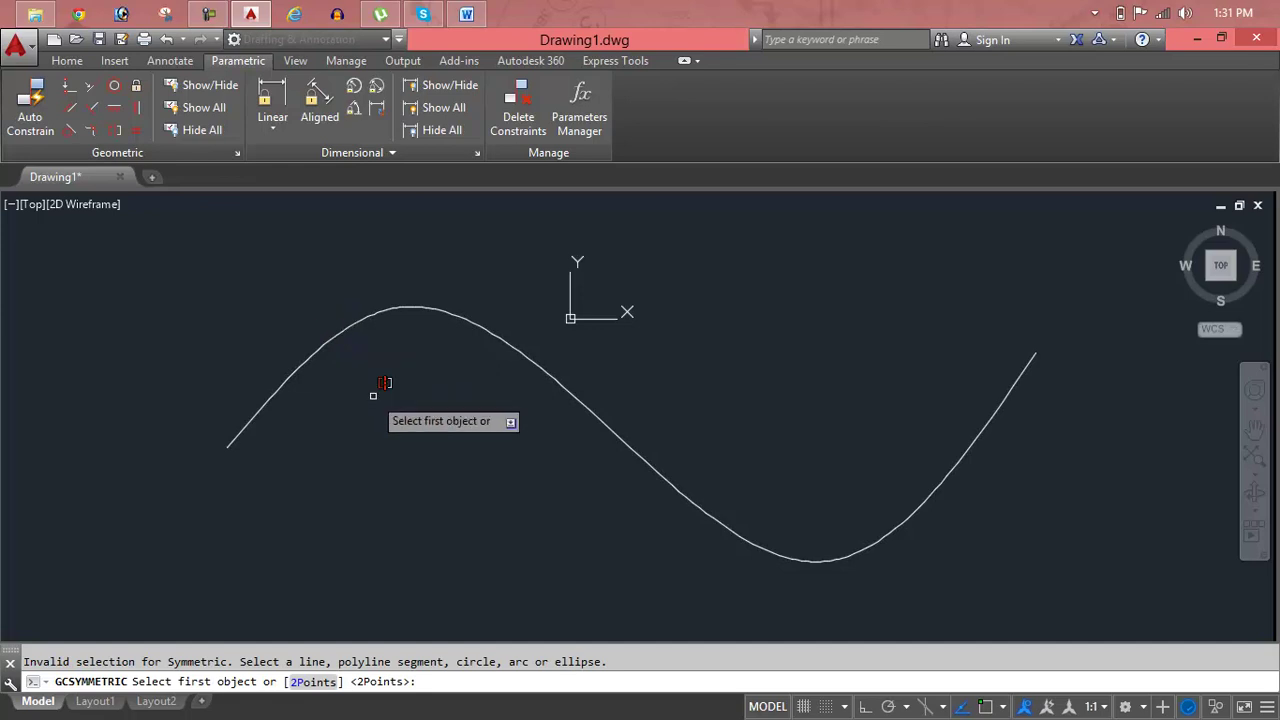
pyautogui.press('Escape')
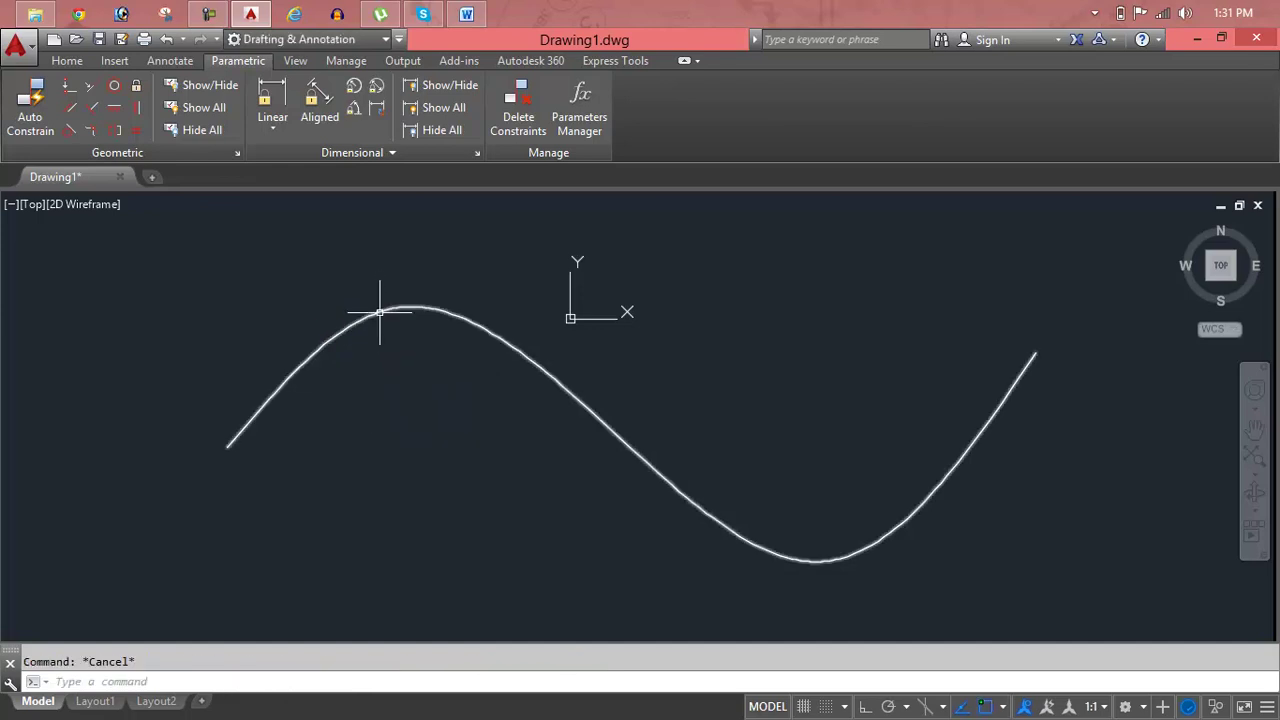
# Draw a second wave-shaped fit-point spline just below the first through five fit points, following its crest and trough
pyautogui.click(67, 61)
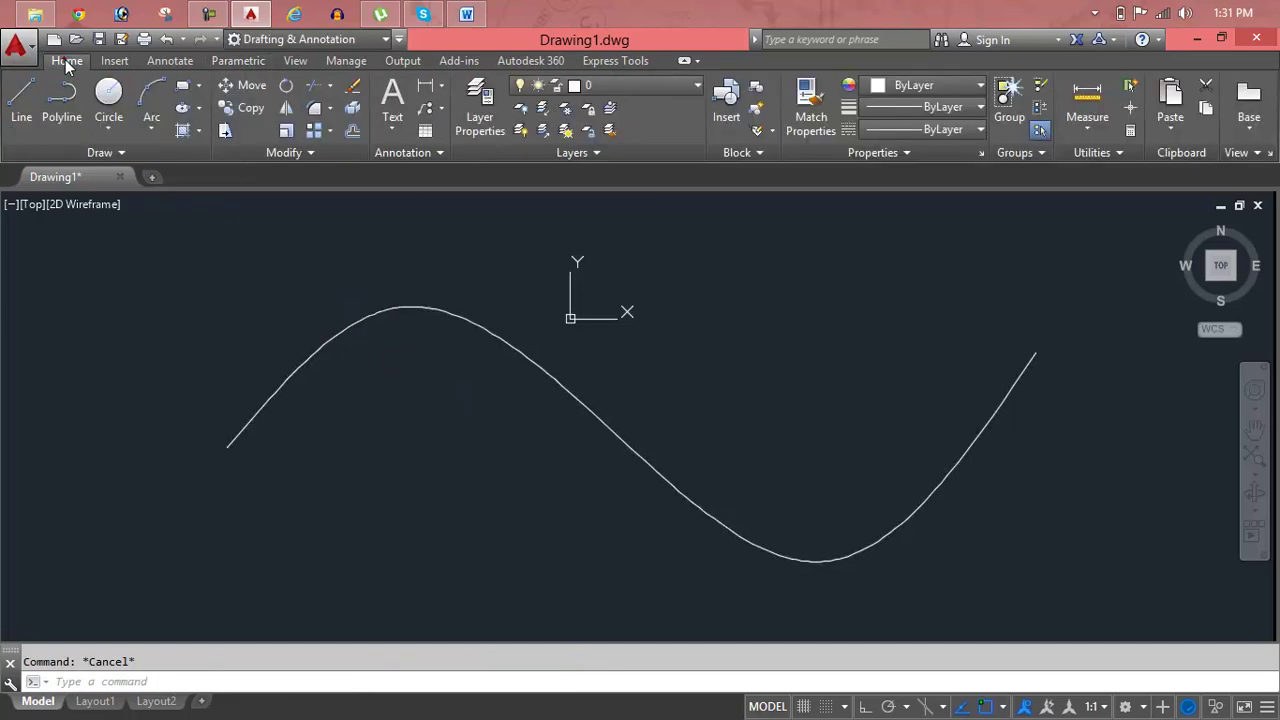
pyautogui.click(100, 153)
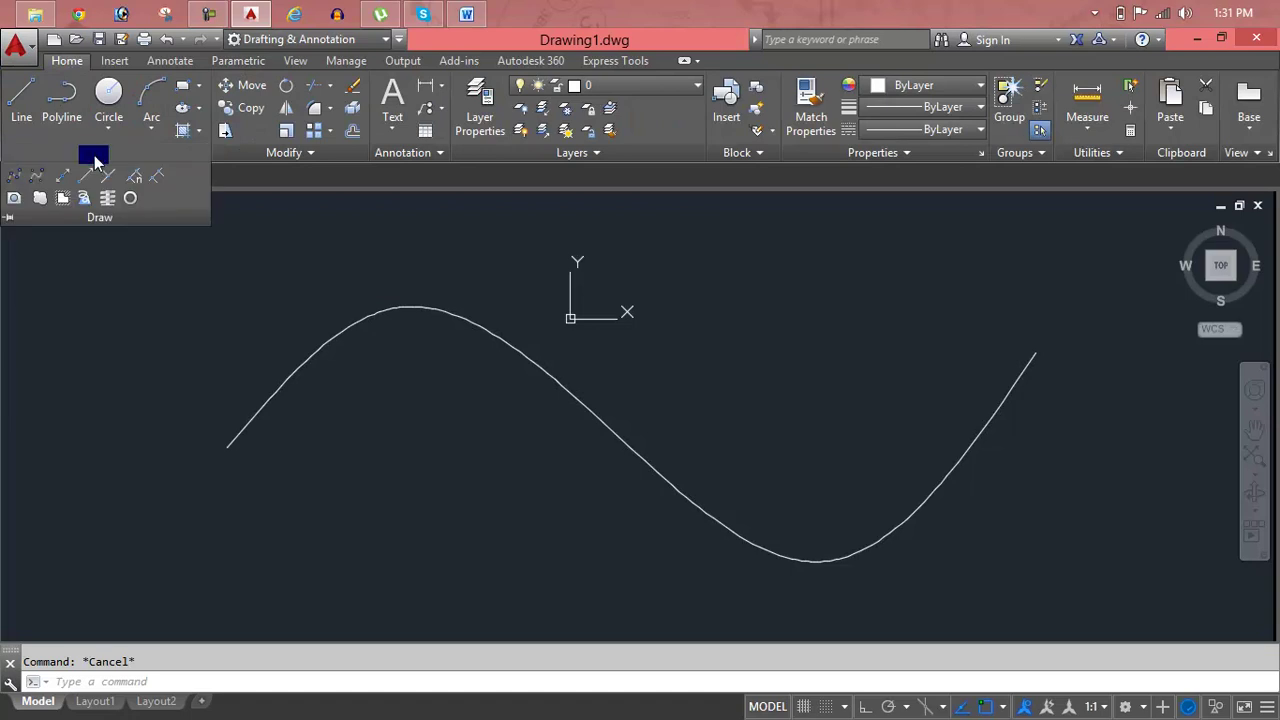
pyautogui.click(35, 177)
pyautogui.click(20, 179)
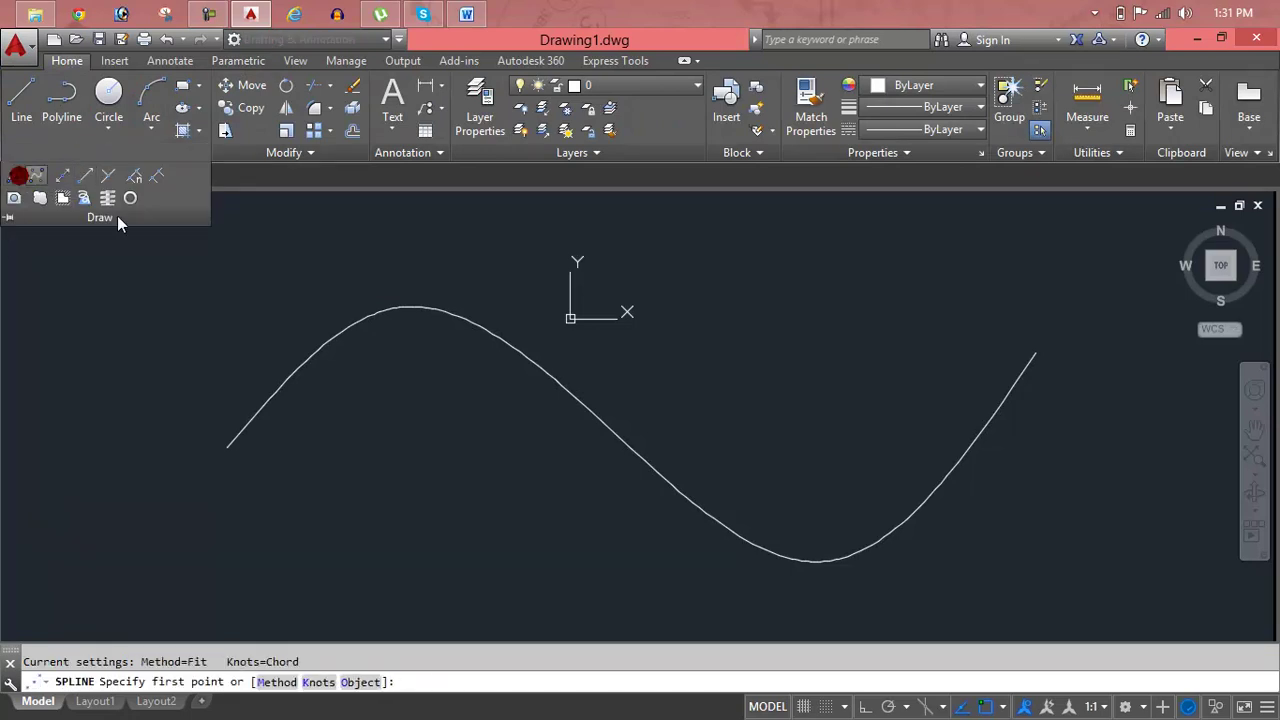
pyautogui.click(266, 485)
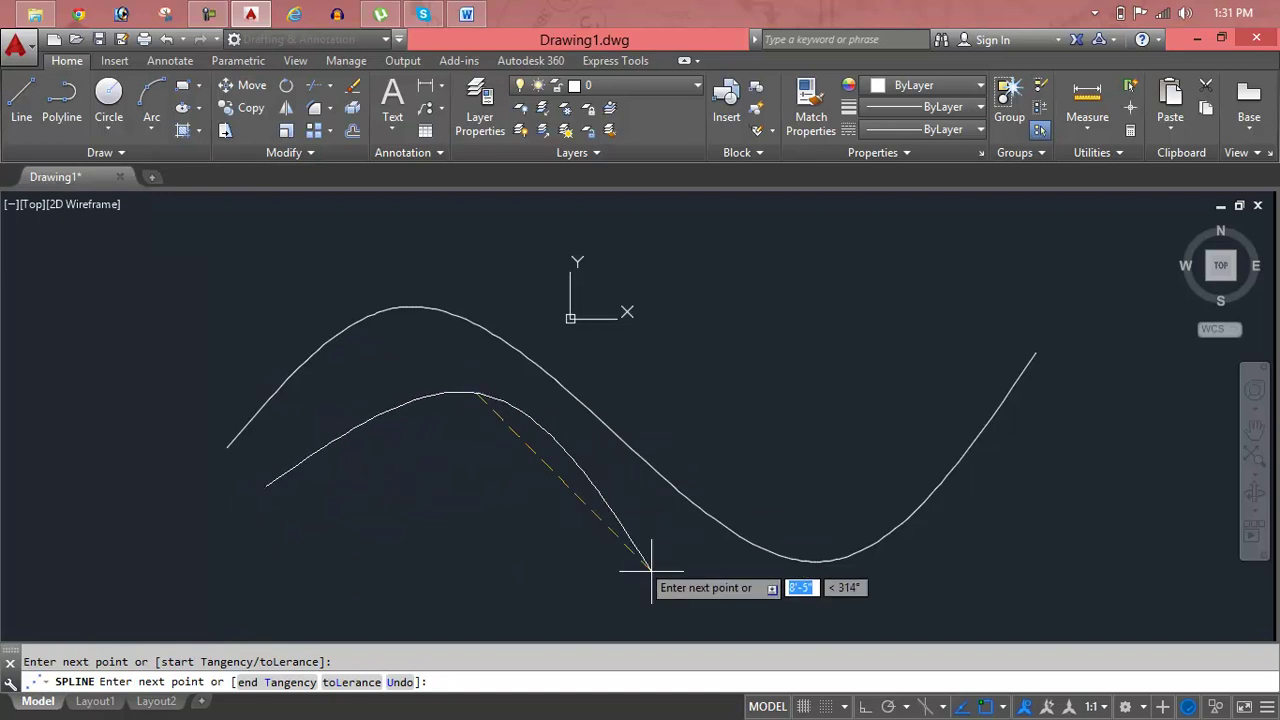
pyautogui.click(680, 594)
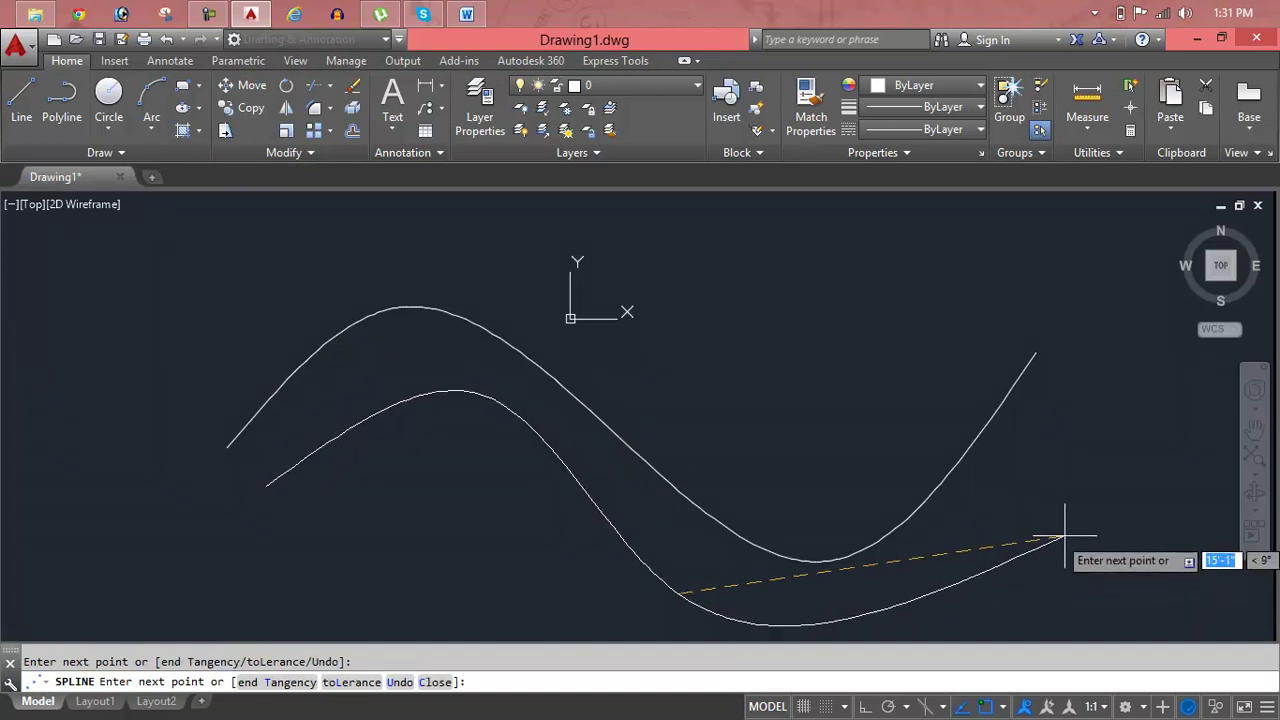
pyautogui.click(1073, 446)
pyautogui.press('Return')
pyautogui.scroll(-2, 1063, 446)
pyautogui.moveTo(1034, 443); pyautogui.dragTo(854, 409, button='middle')
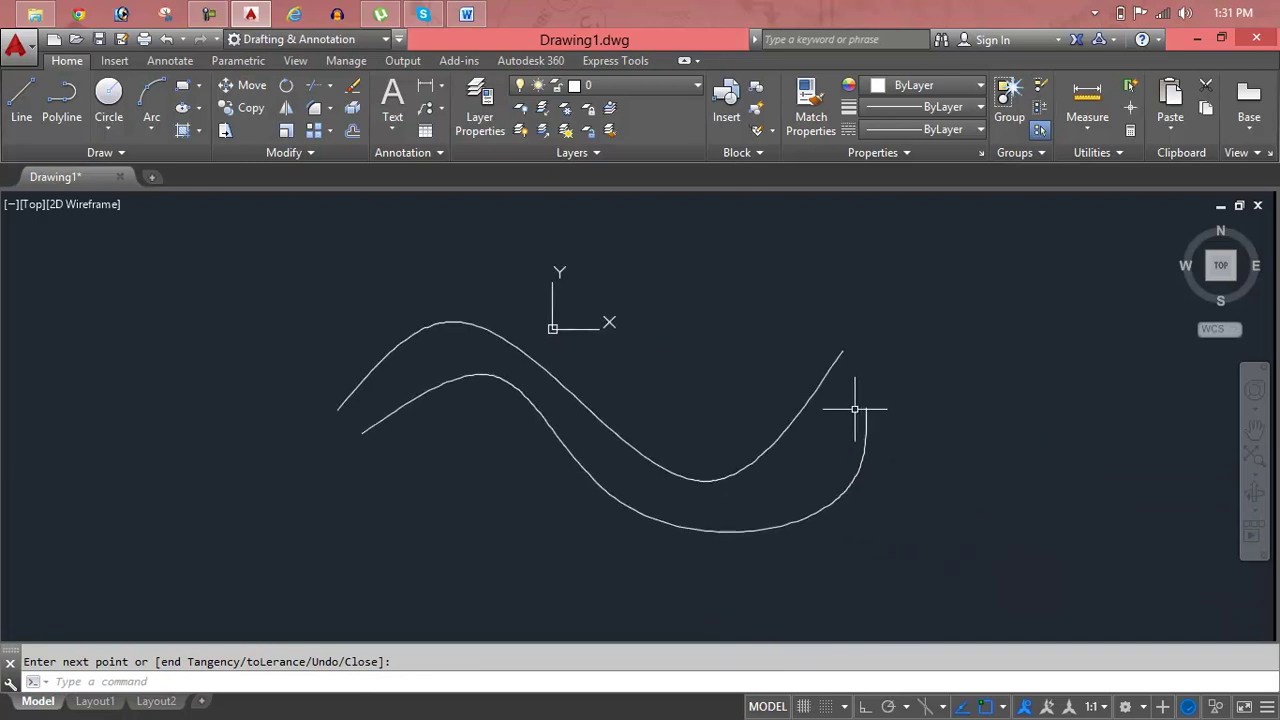
# Try to apply a Symmetric constraint to the pair of splines, starting with the upper one
pyautogui.click(247, 60)
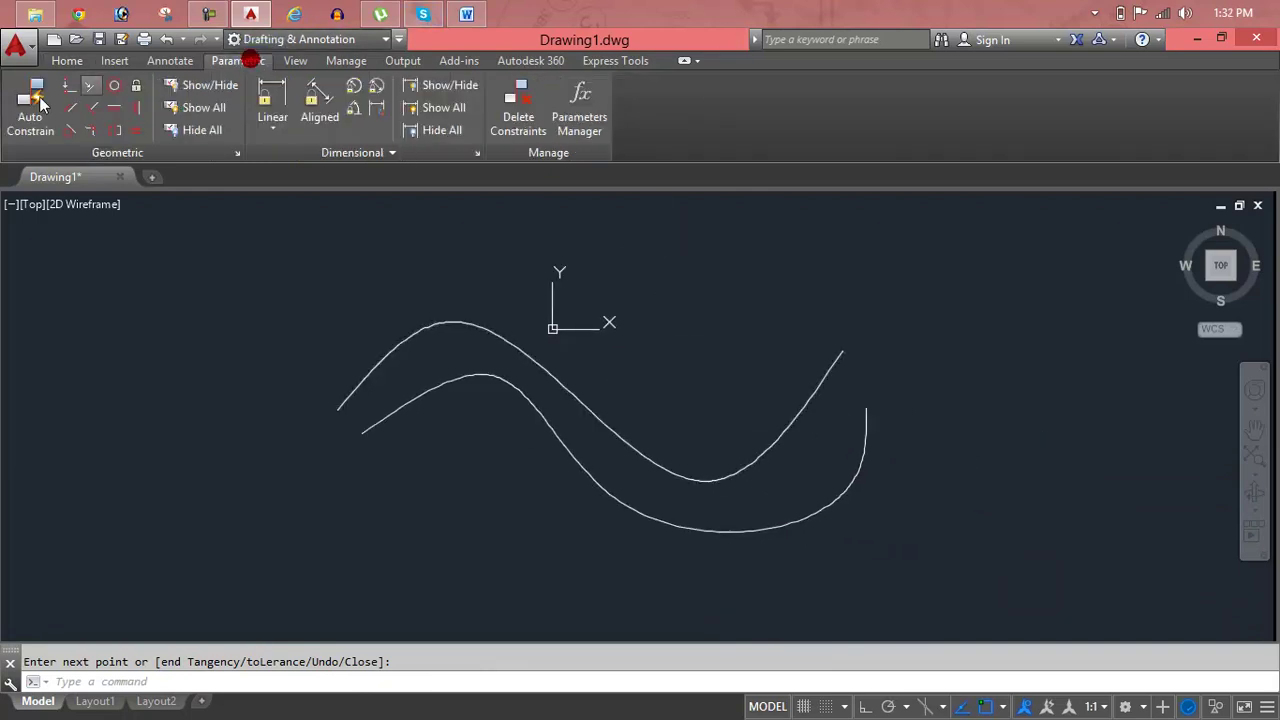
pyautogui.click(116, 133)
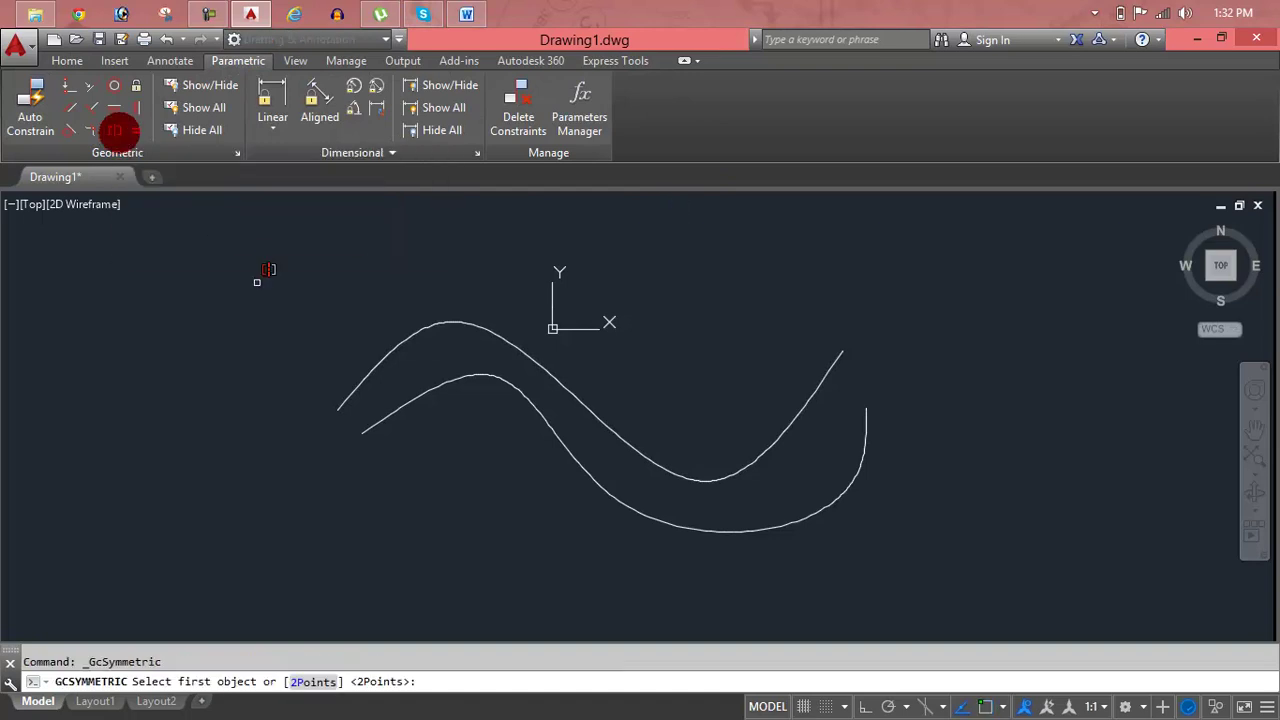
pyautogui.click(400, 346)
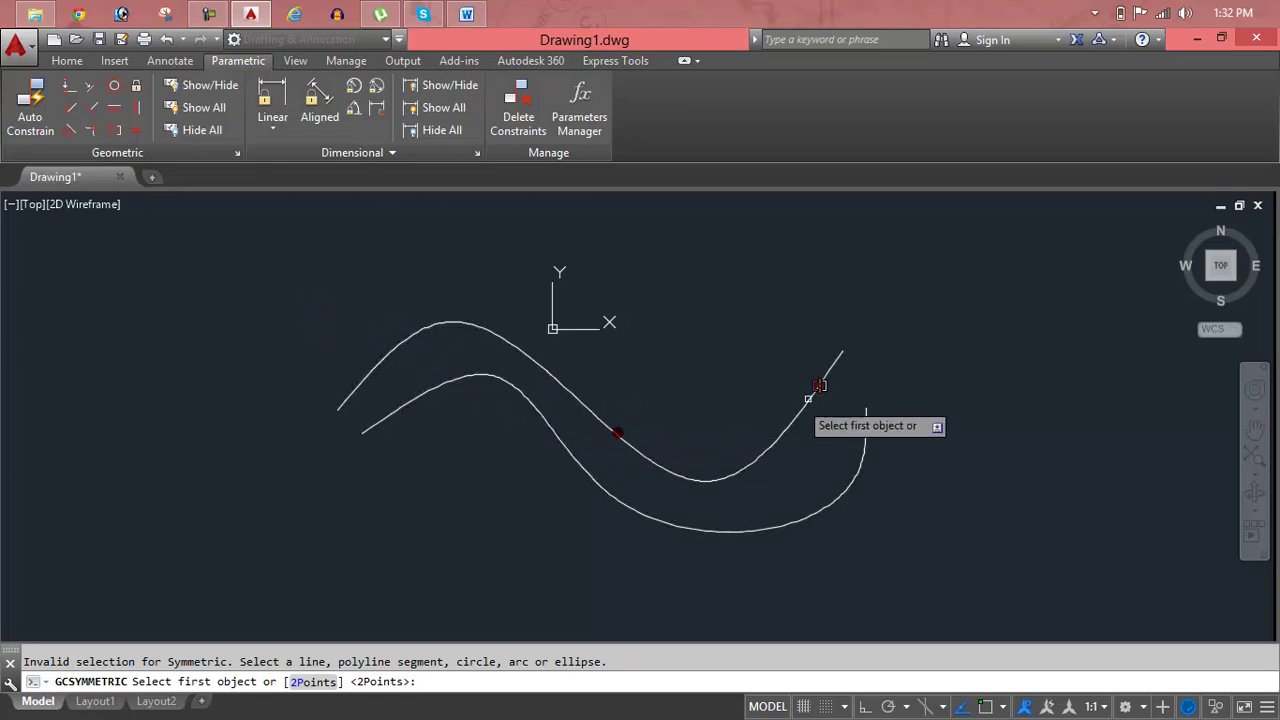
pyautogui.click(1034, 349)
pyautogui.press('Escape')
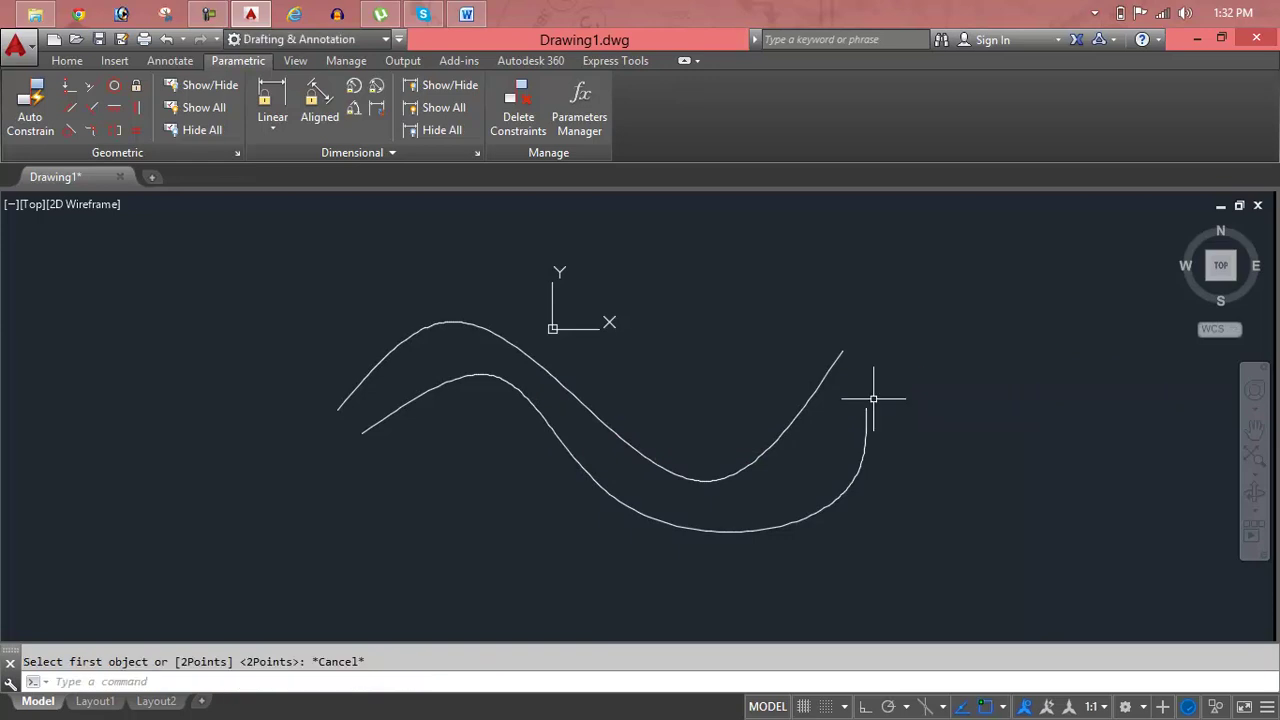
# Delete both wave-shaped splines from the drawing
pyautogui.click(900, 380)
pyautogui.click(793, 458)
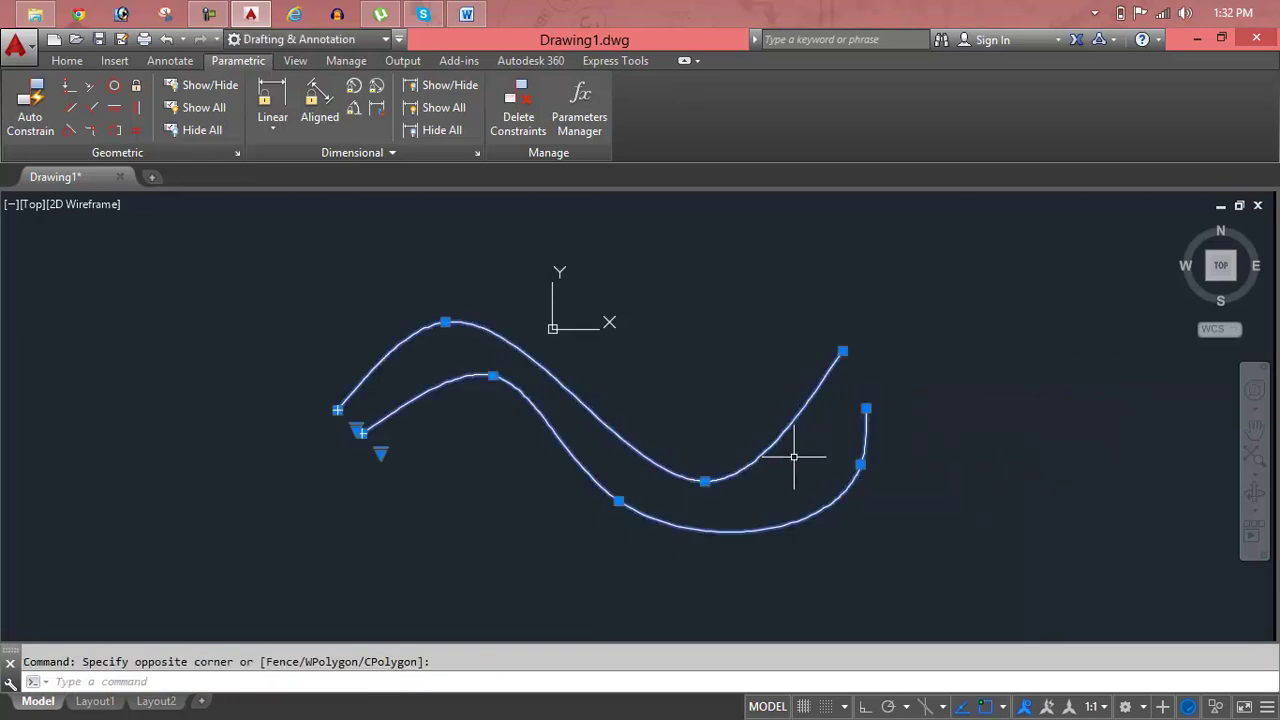
pyautogui.press('Delete')
pyautogui.click(185, 135)
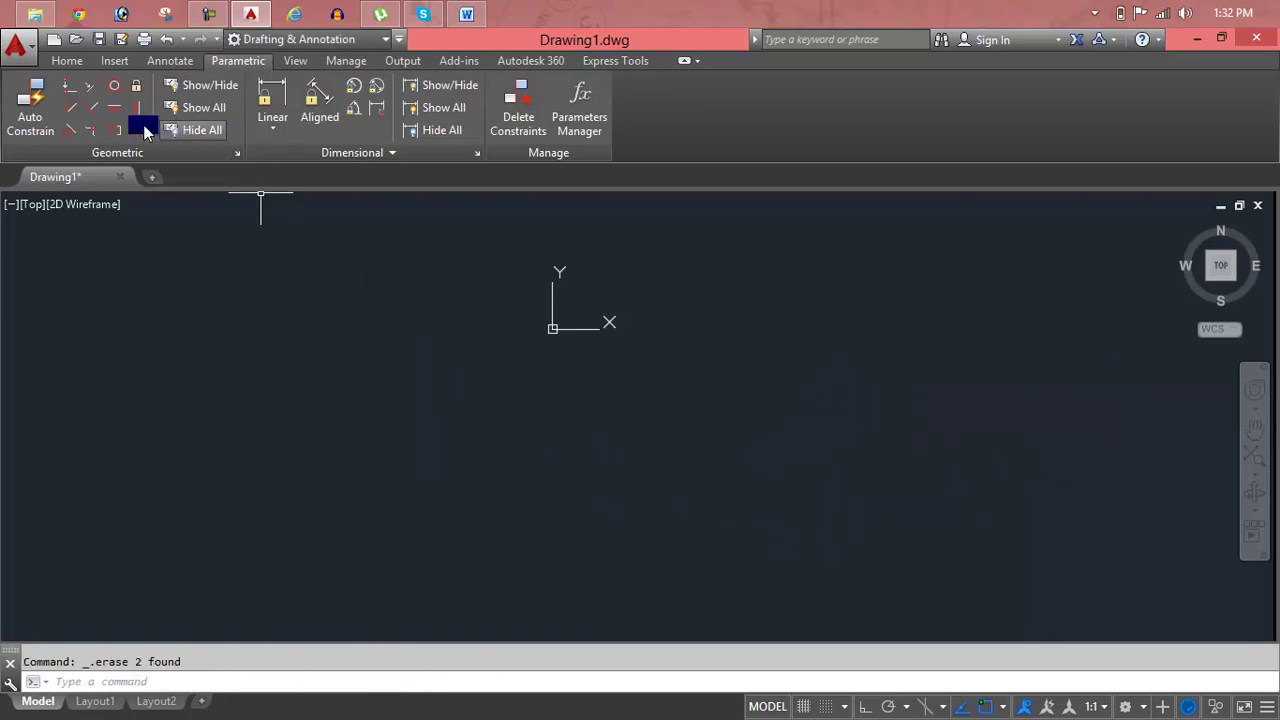
# Draw a single diagonal line rising gently to the right, below the coordinate origin
pyautogui.write('l')
pyautogui.press('Return')
pyautogui.click(491, 485)
pyautogui.click(780, 360)
pyautogui.press('Return')
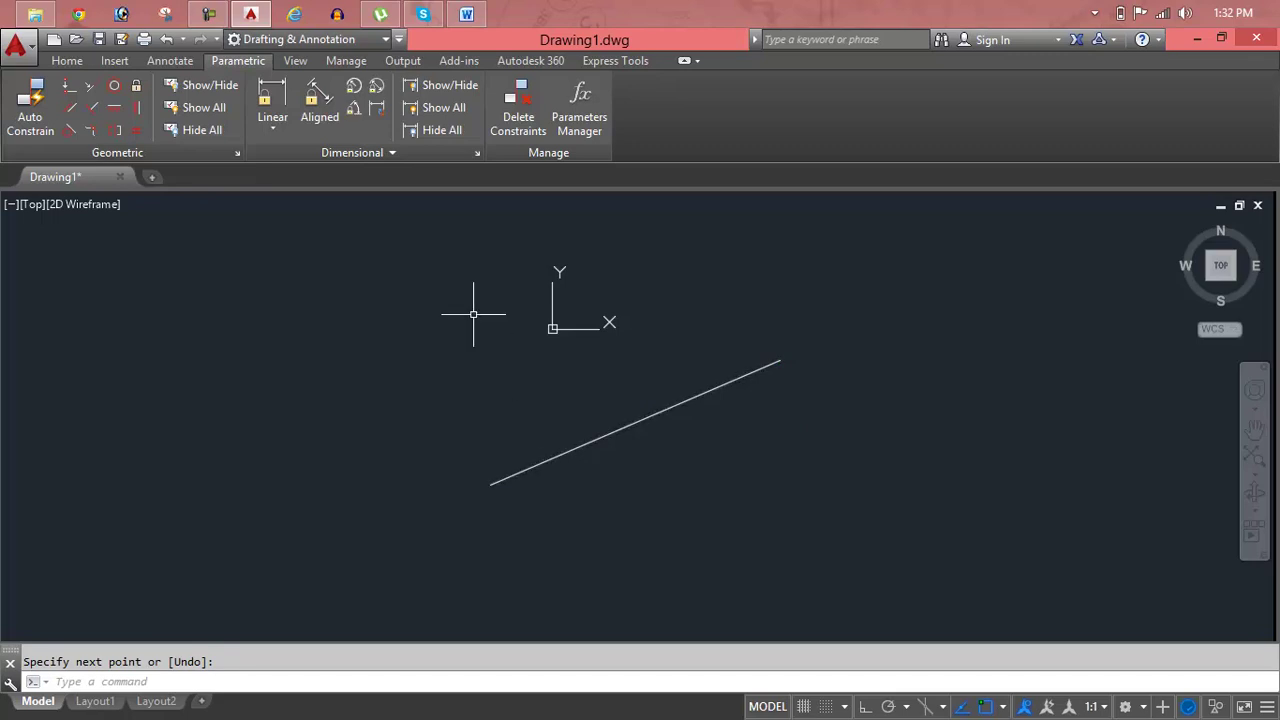
# Draw a second, longer diagonal line rising to the right, beside the first line on its right
pyautogui.press('Return')
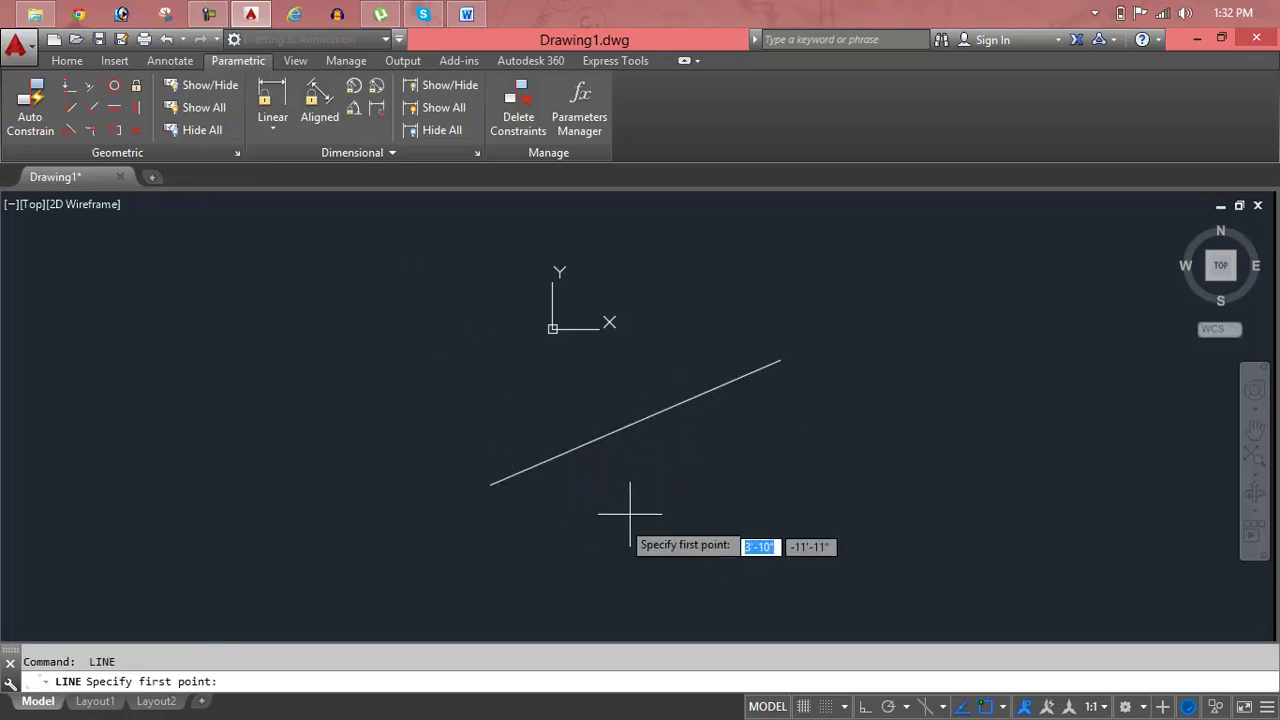
pyautogui.click(717, 447)
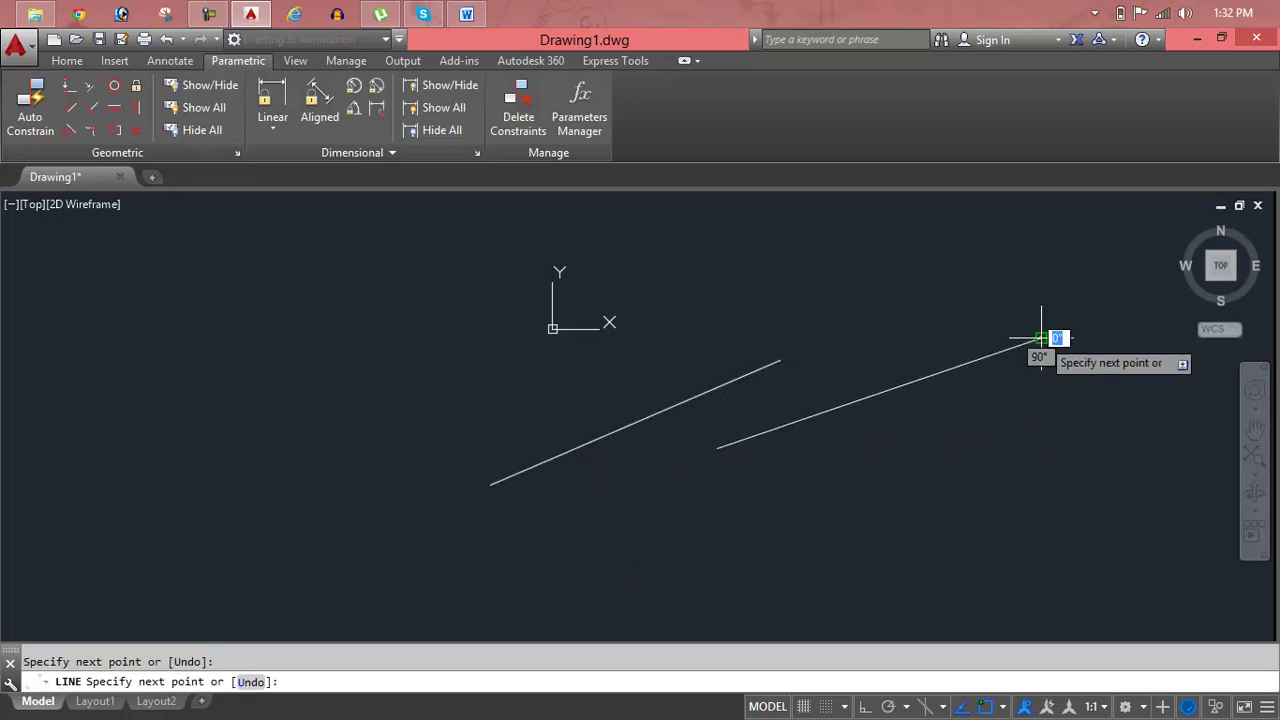
pyautogui.press('Escape')
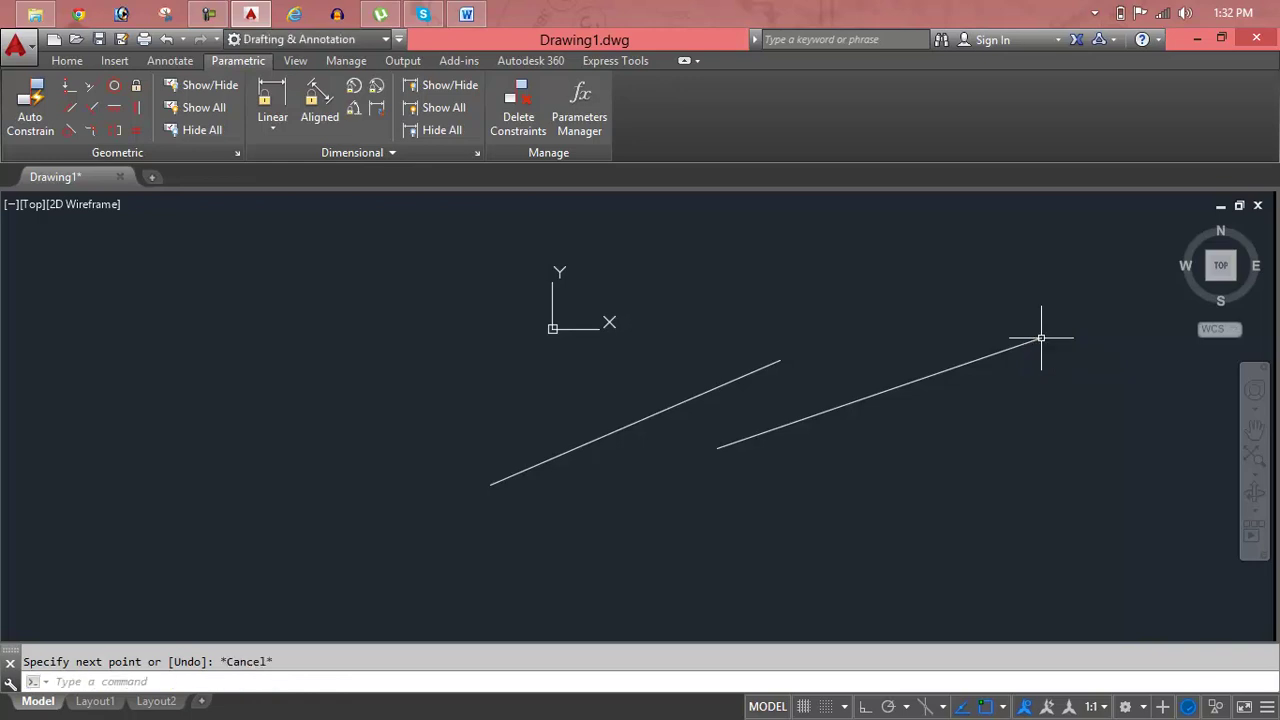
# Shorten the first diagonal line to about 8'-10" by stretching its upper endpoint back along the line
pyautogui.click(708, 391)
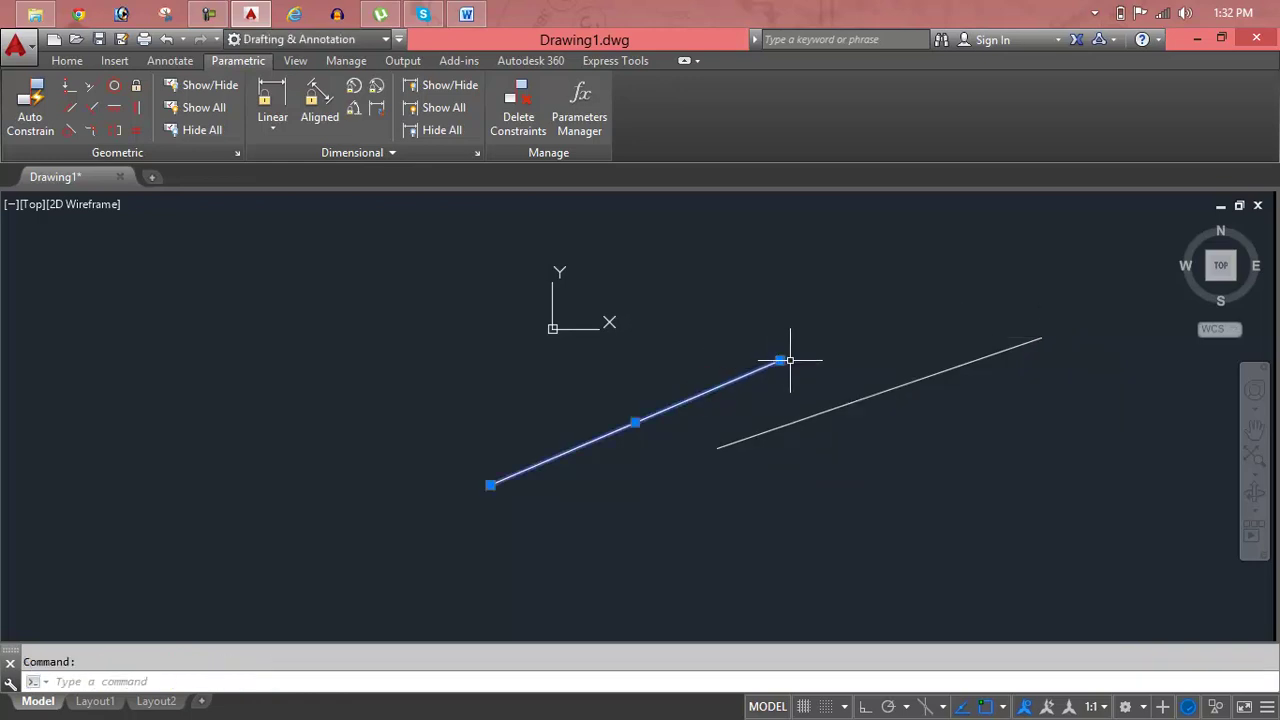
pyautogui.click(785, 360)
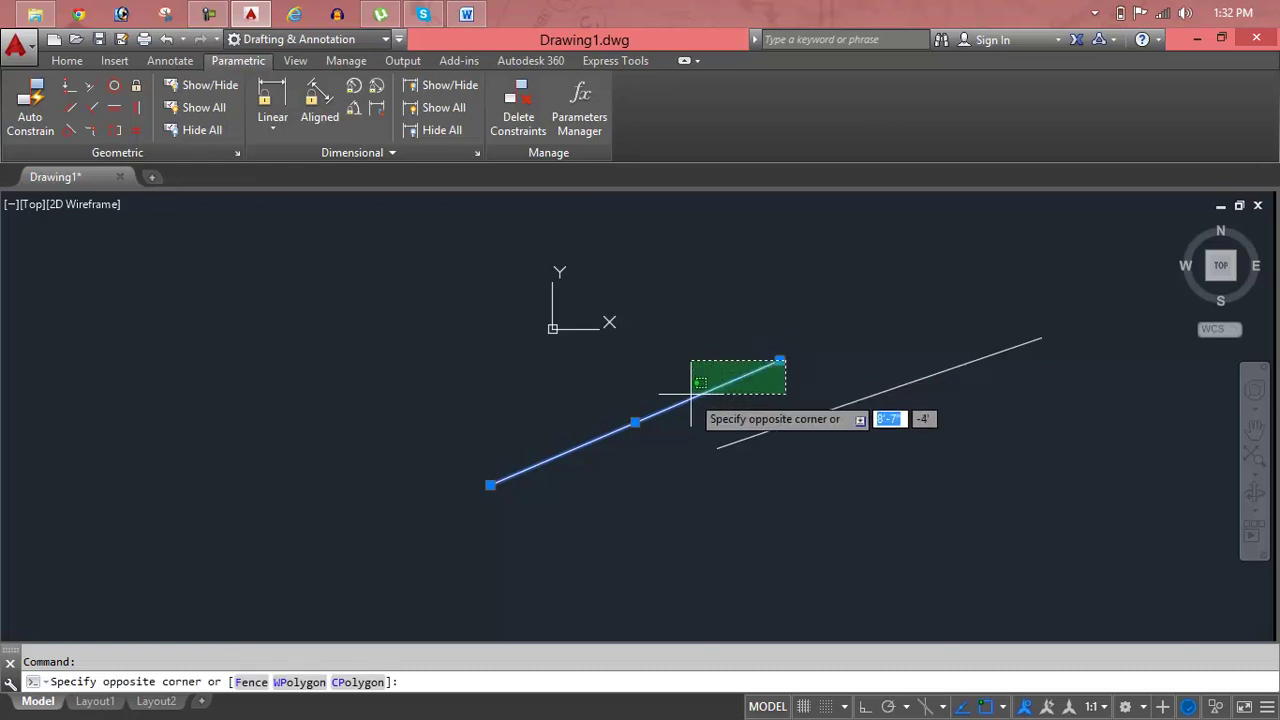
pyautogui.click(780, 360)
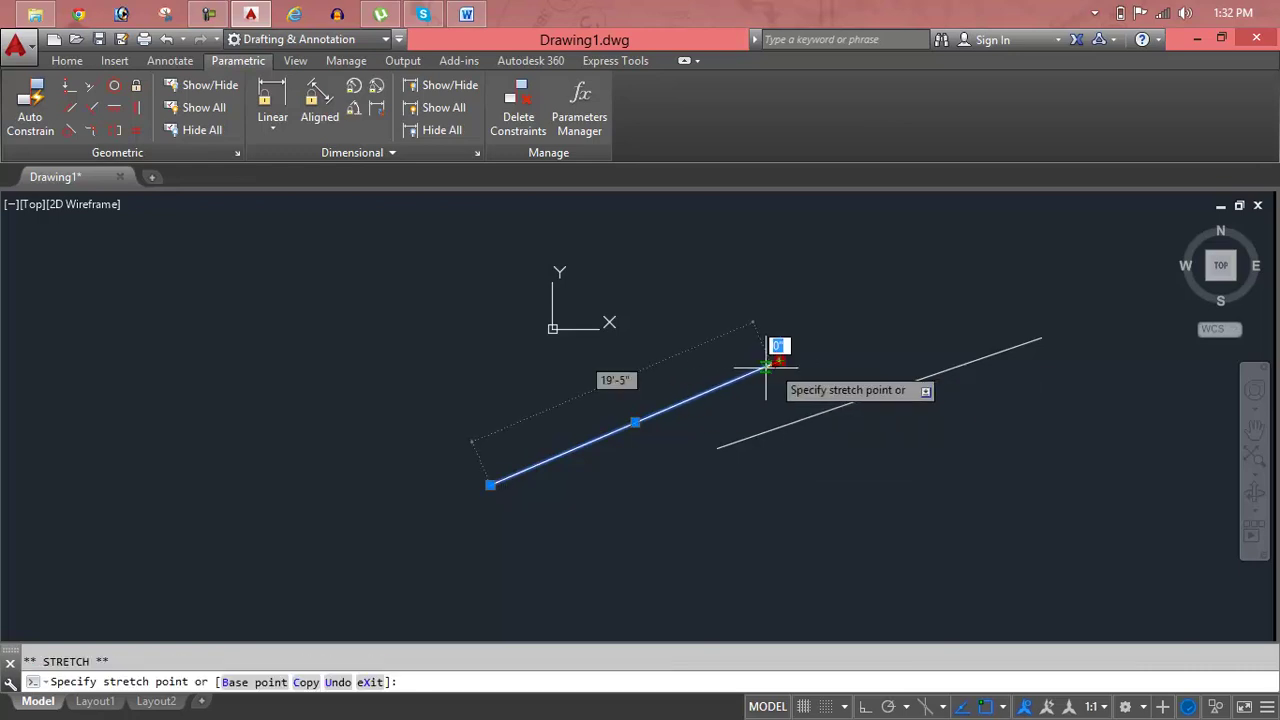
pyautogui.click(621, 428)
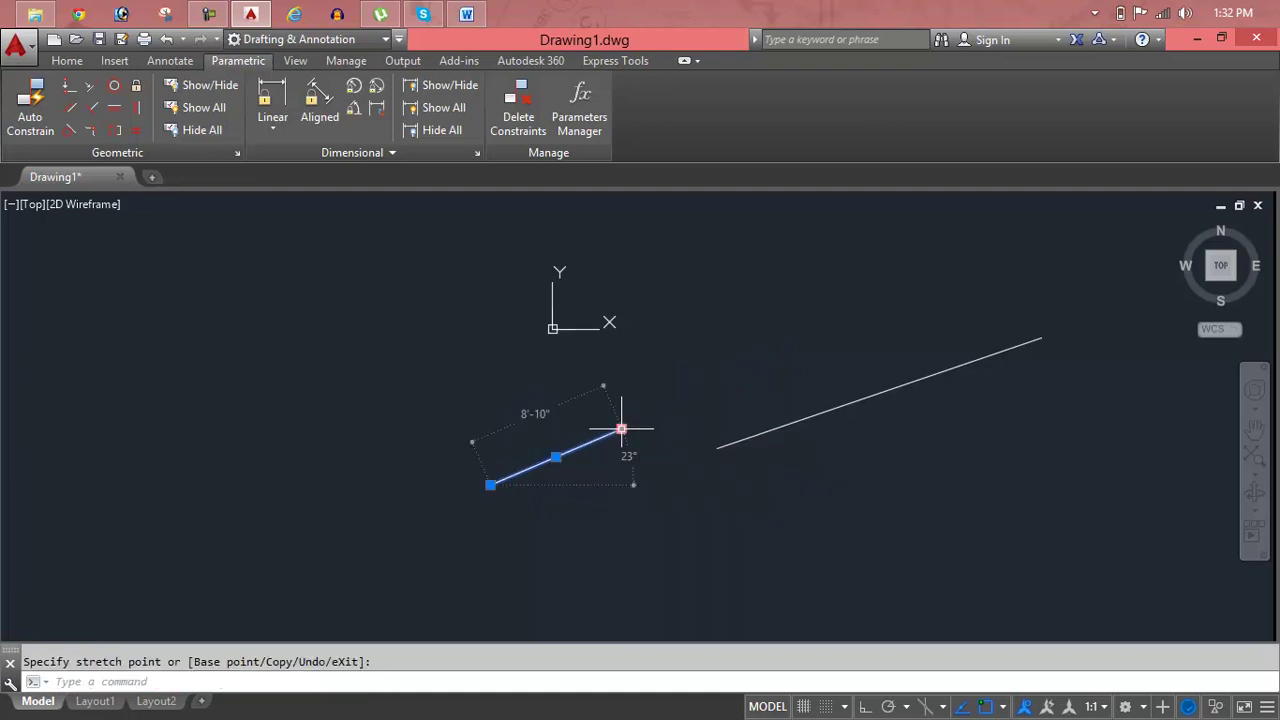
pyautogui.press('Escape')
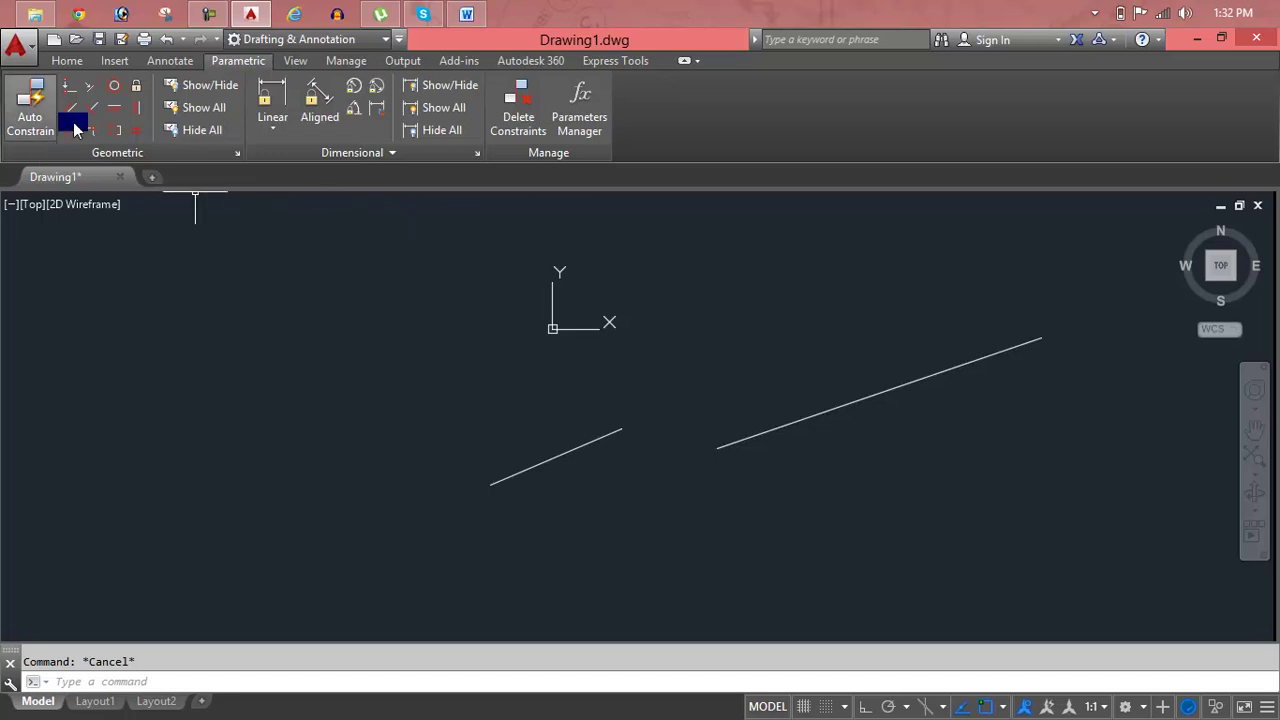
# Apply an Equal constraint between the lines, taking the short line as the reference and the long line second
pyautogui.click(136, 130)
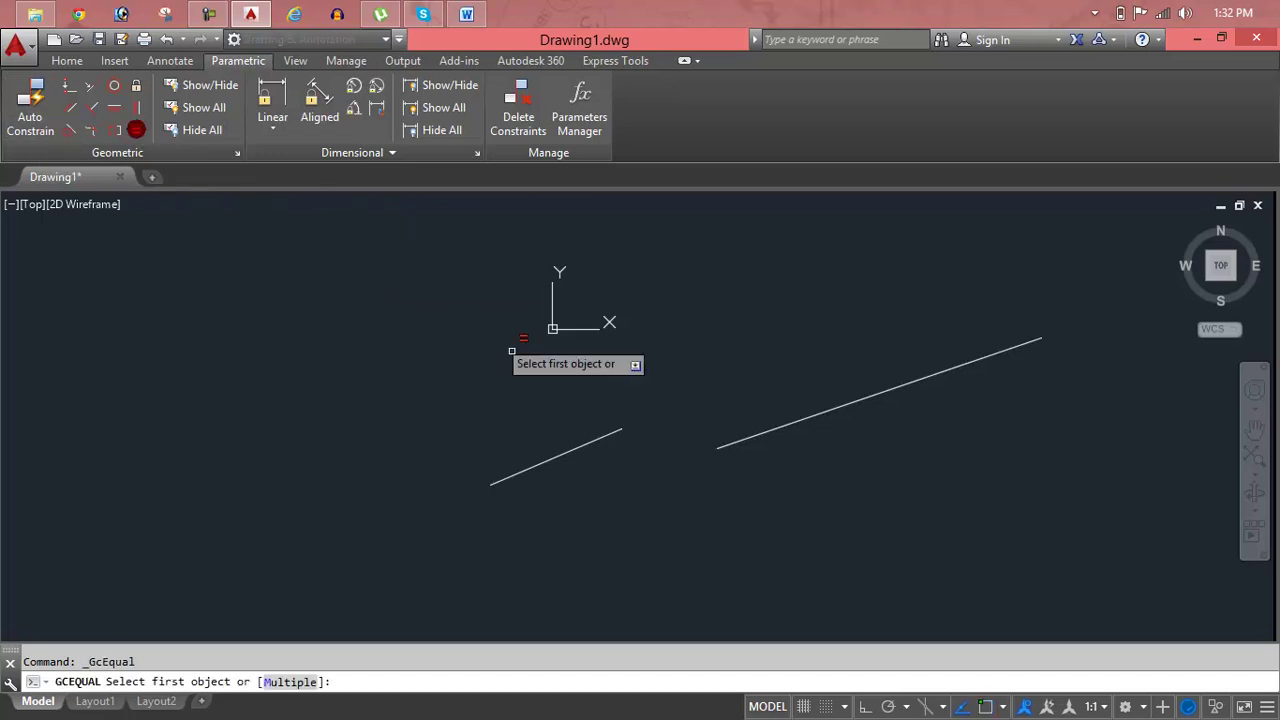
pyautogui.click(603, 438)
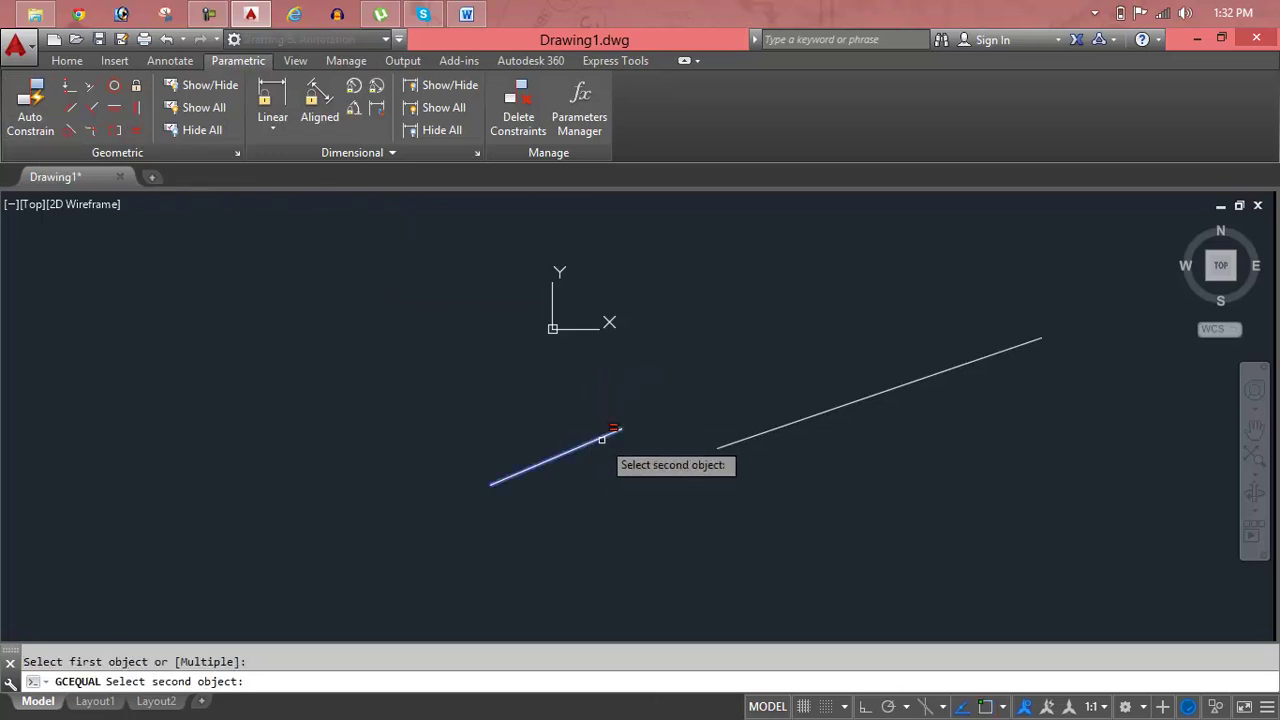
pyautogui.click(805, 420)
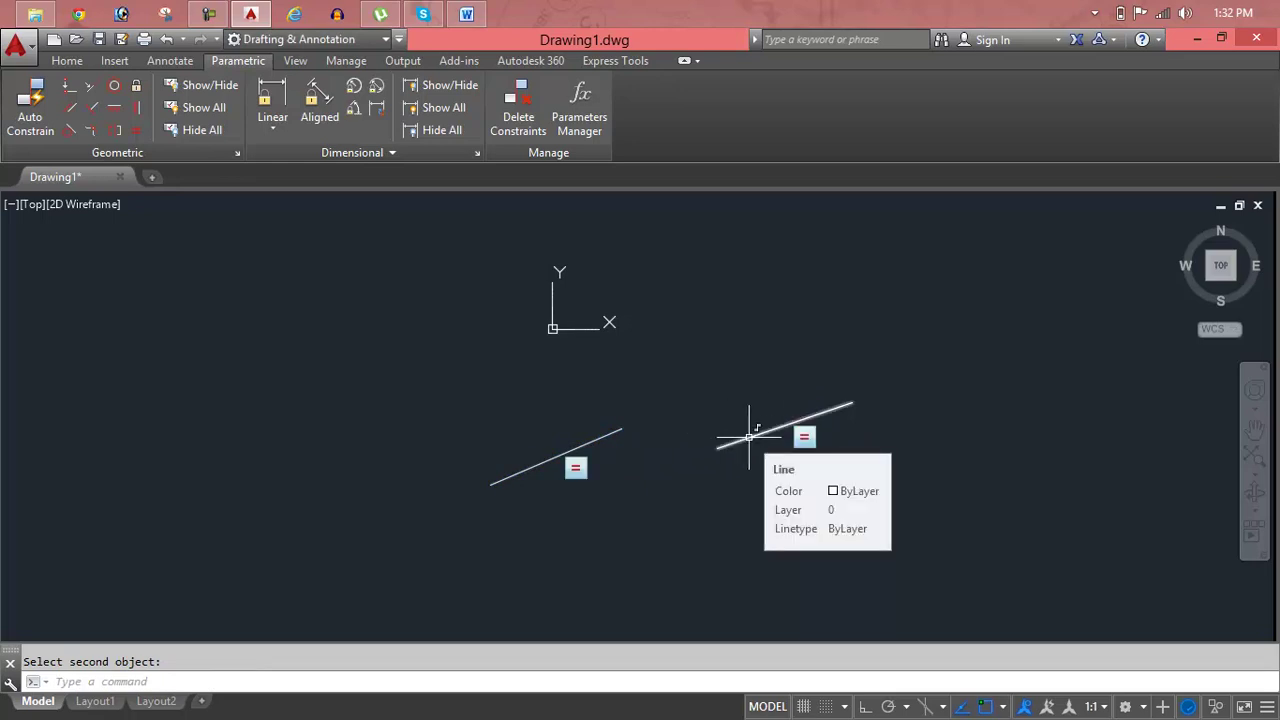
# Delete both equal-length lines from the drawing
pyautogui.click(912, 362)
pyautogui.click(584, 500)
pyautogui.press('Delete')
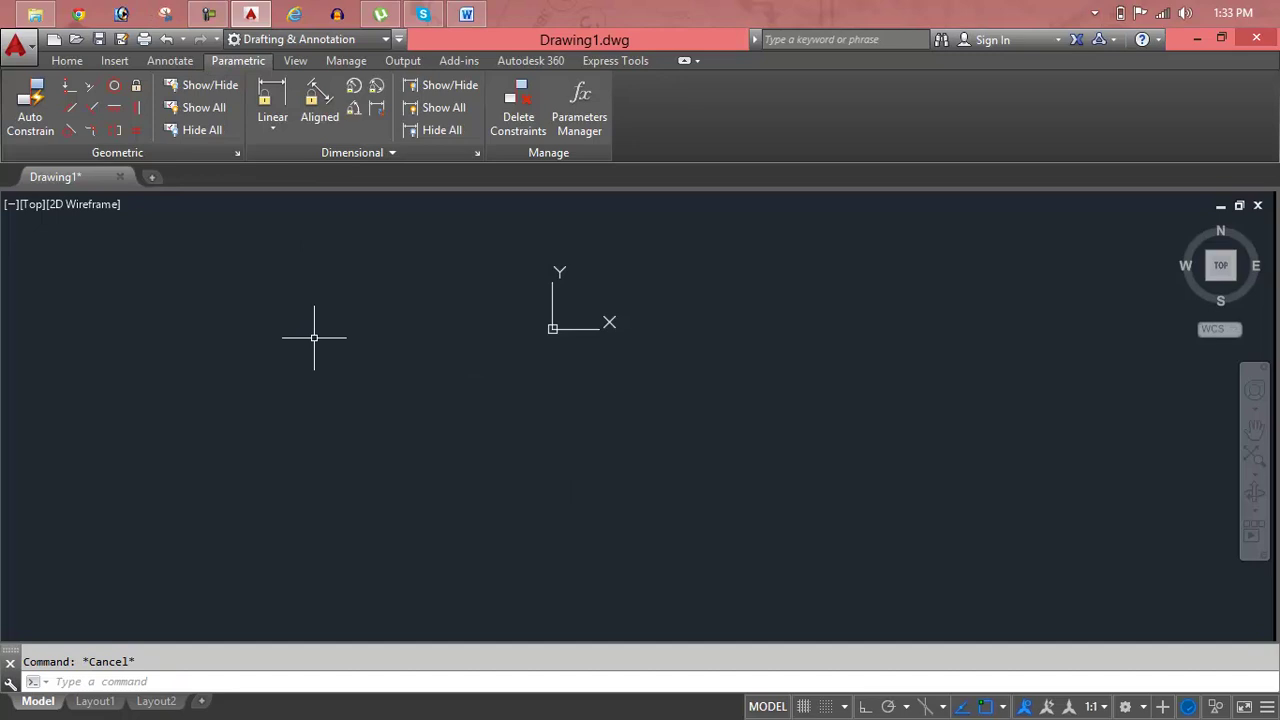
# Draw a circle to the left of the coordinate origin, centred at about -12'-7", 1'-8"
pyautogui.write('c')
pyautogui.press('Return')
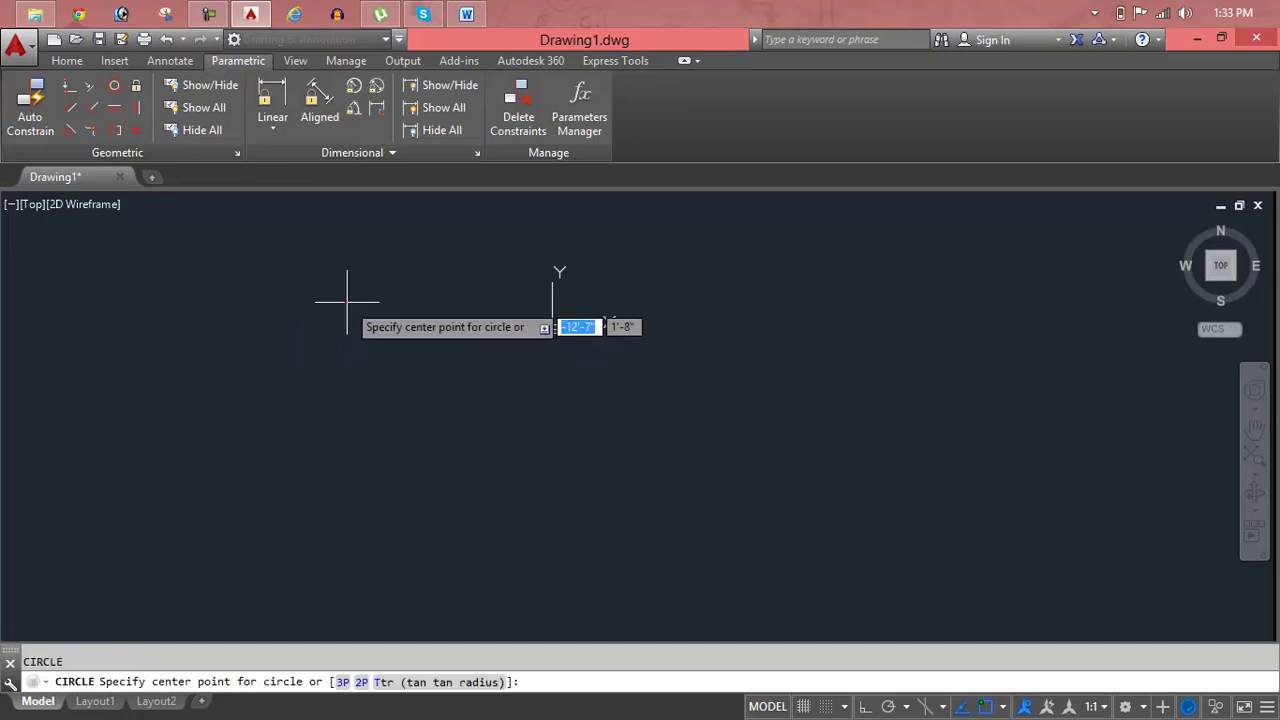
pyautogui.click(347, 302)
pyautogui.click(398, 322)
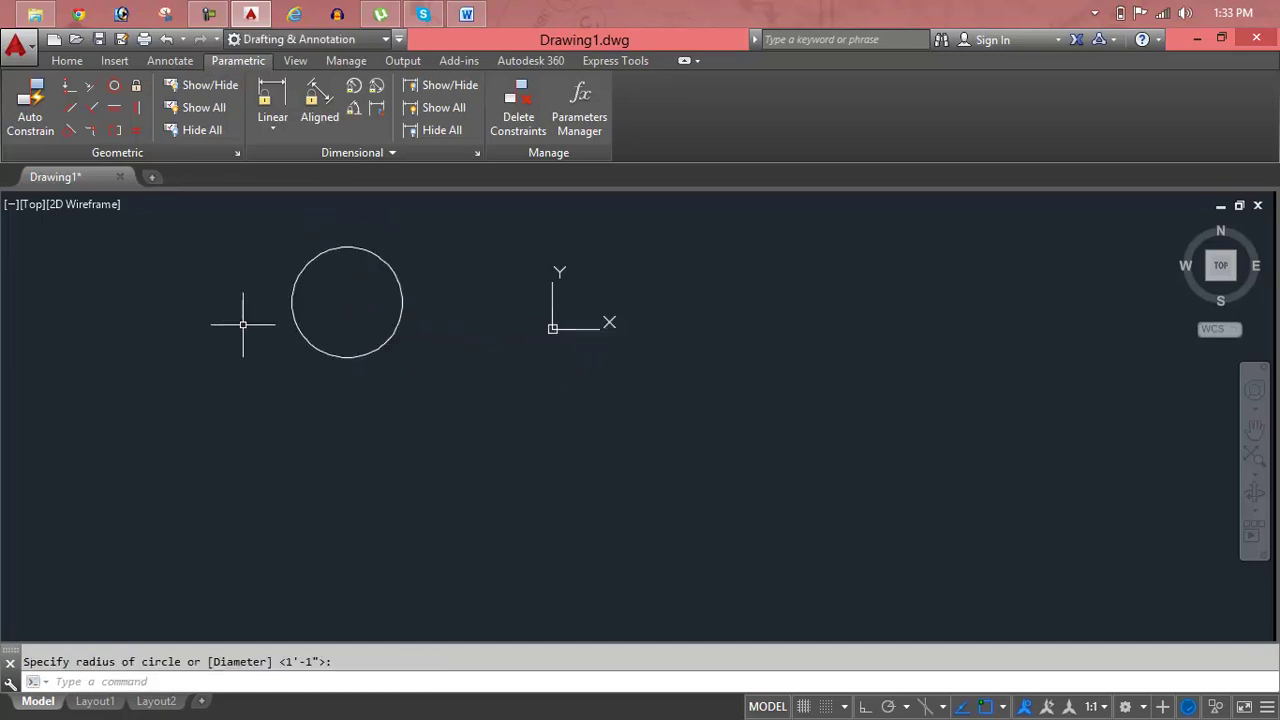
# Draw a steep slanted line just left of the circle, running down to the left
pyautogui.write('l')
pyautogui.press('Return')
pyautogui.click(245, 287)
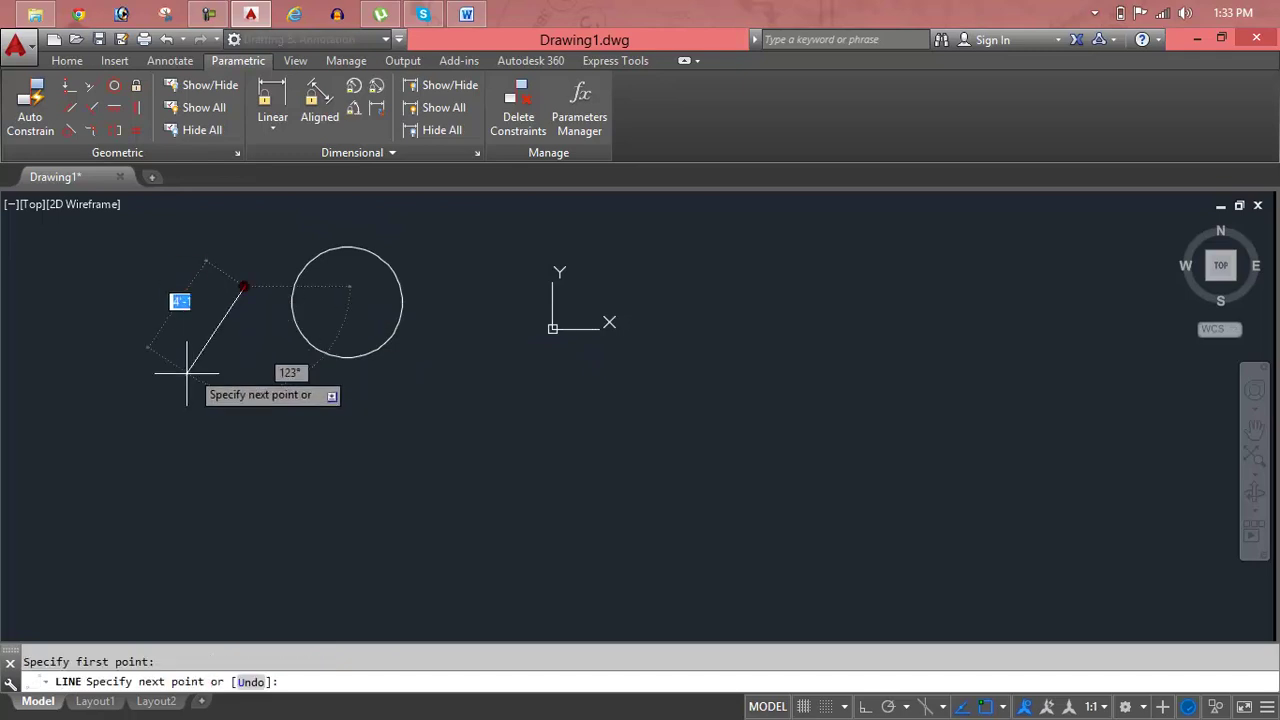
pyautogui.click(158, 423)
pyautogui.press('Escape')
# Draw a separate diagonal line rising to the right, well to the right of the coordinate origin
pyautogui.write('l')
pyautogui.press('Return')
pyautogui.click(764, 416)
pyautogui.click(908, 292)
pyautogui.press('Return')
pyautogui.click(869, 400)
pyautogui.click(1083, 397)
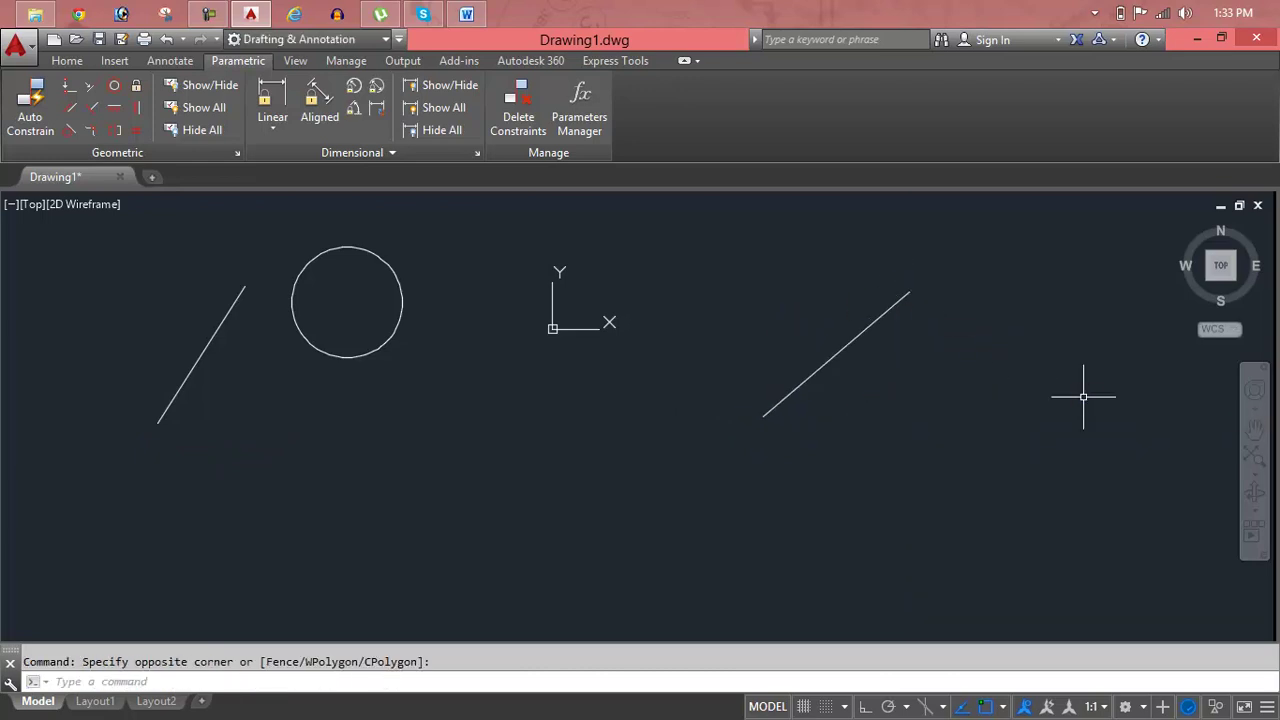
# Draw a nearly horizontal line to the right of the diagonal line's lower end
pyautogui.write('l')
pyautogui.press('Return')
pyautogui.click(925, 417)
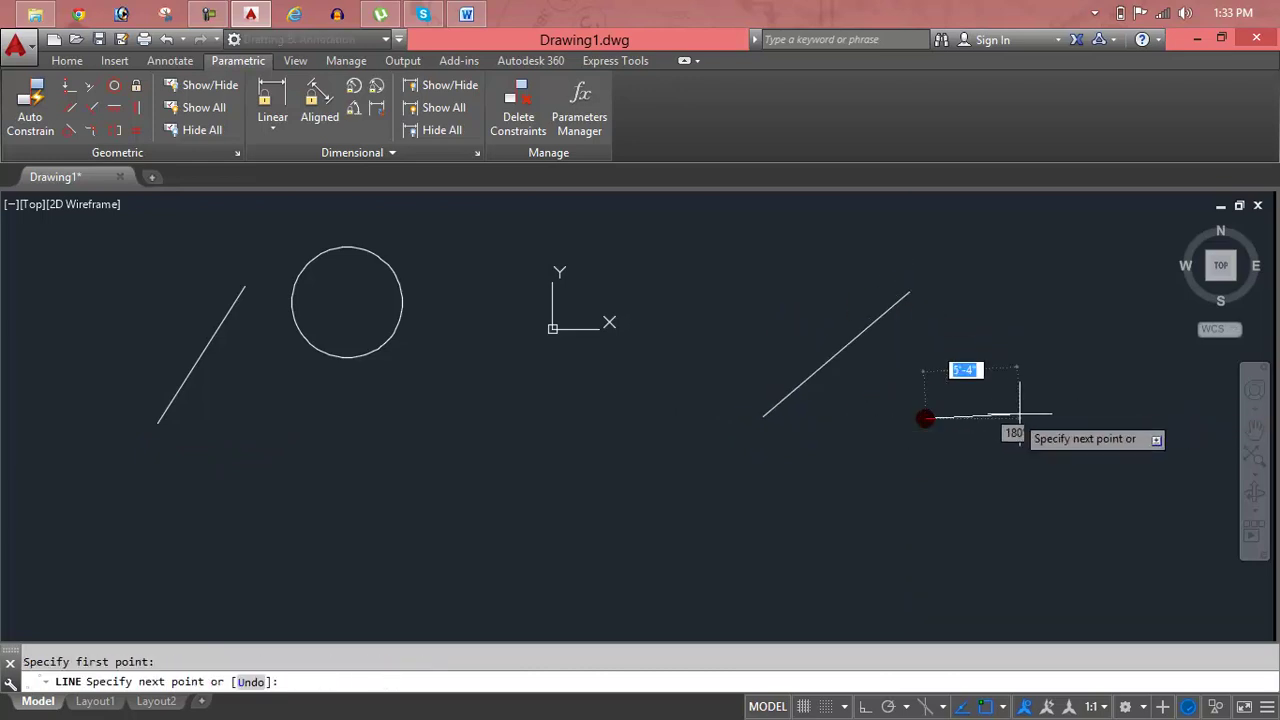
pyautogui.click(1119, 408)
pyautogui.press('Return')
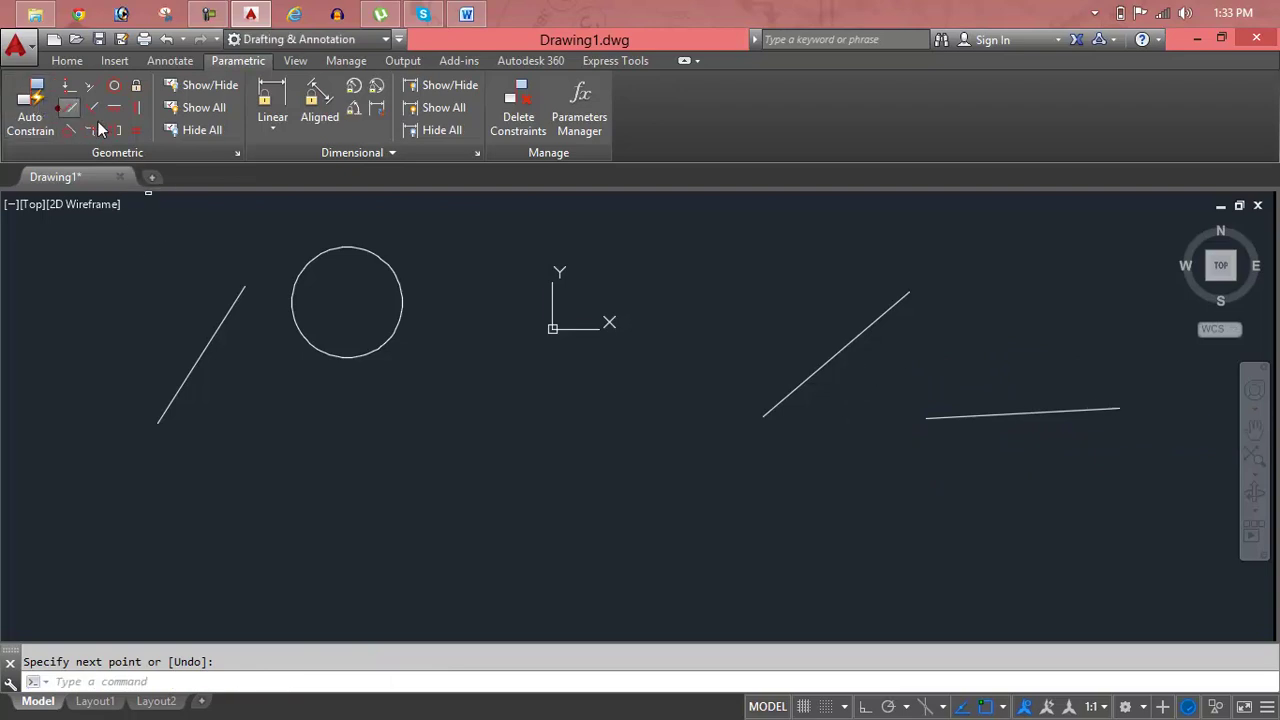
# Apply a Parallel constraint making the nearly horizontal line follow the direction of the diagonal line beside it
pyautogui.click(70, 107)
pyautogui.click(840, 351)
pyautogui.click(980, 410)
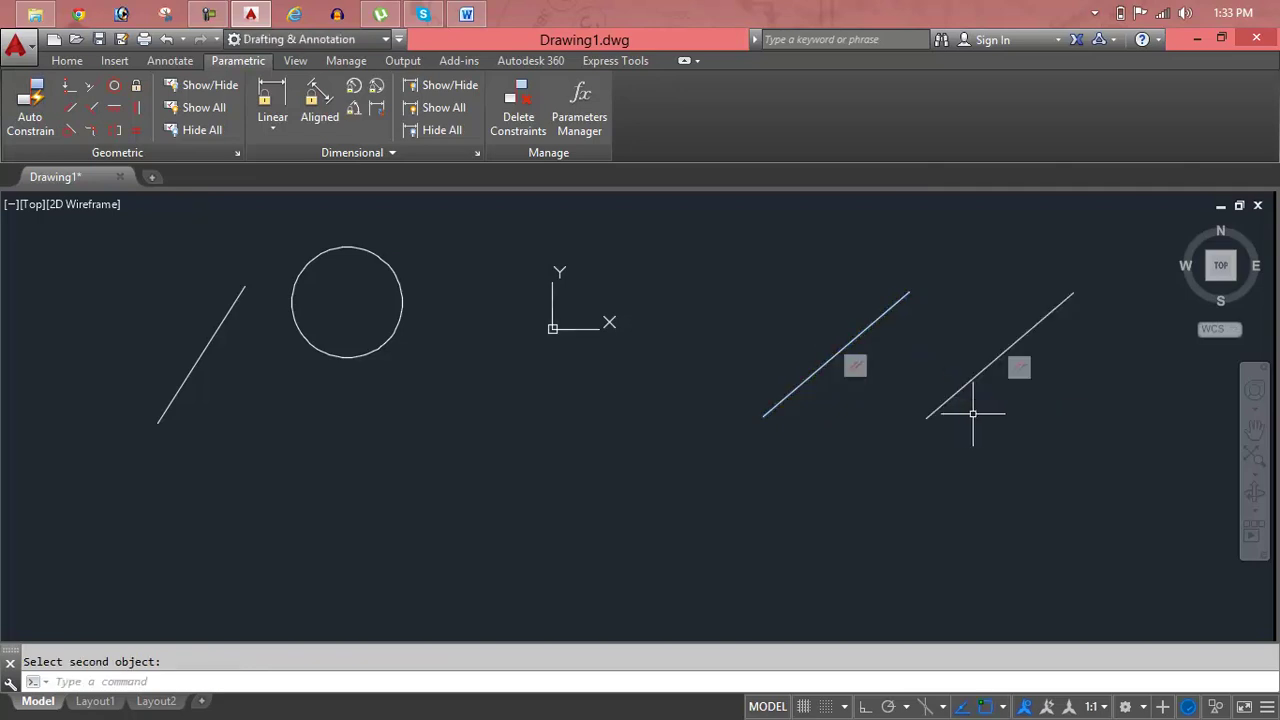
pyautogui.press('Return')
# Apply a Tangent constraint between the steep slanted line and the circle, selecting the line first
pyautogui.click(69, 130)
pyautogui.click(240, 293)
pyautogui.click(297, 285)
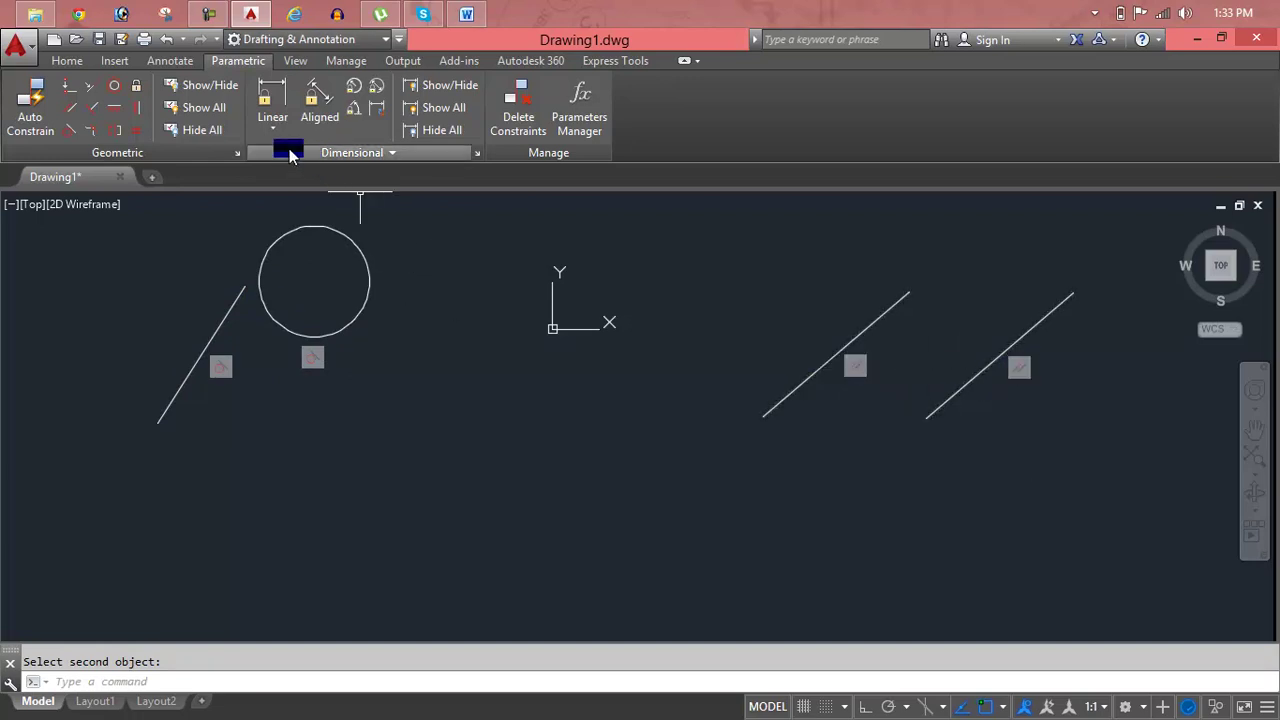
# Hide all geometric constraint markers in the drawing and show them all again
pyautogui.click(224, 133)
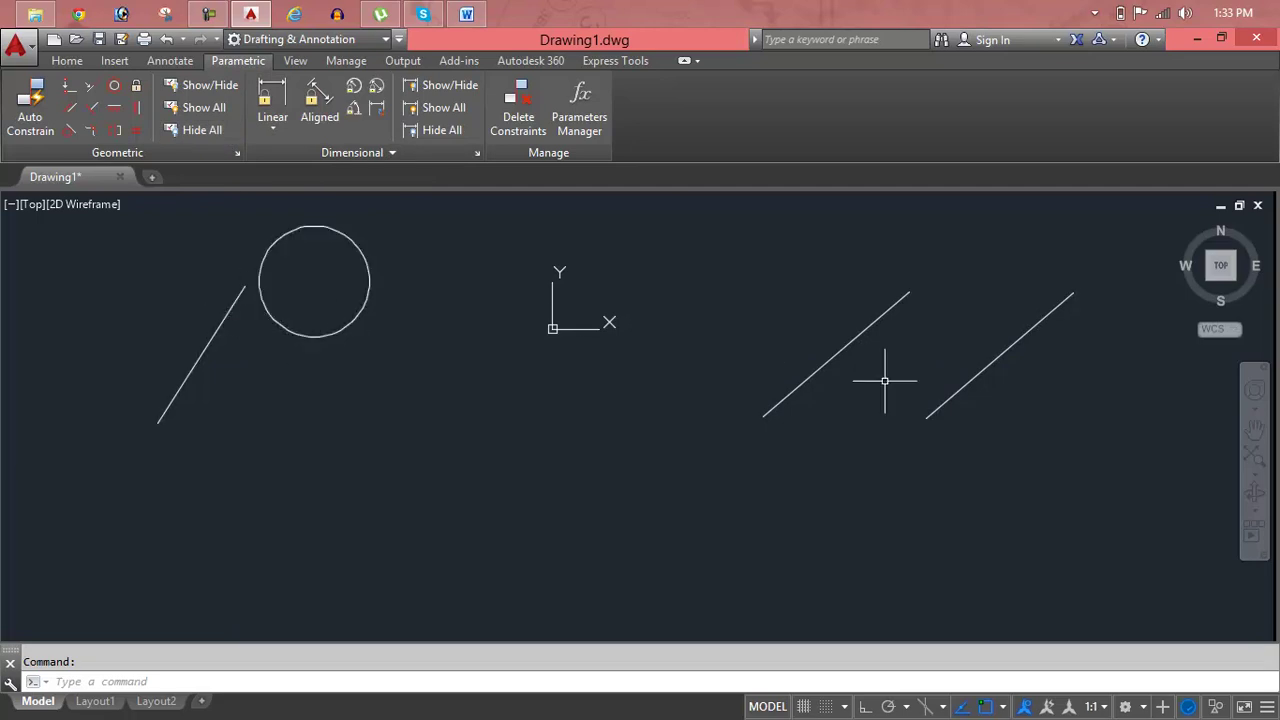
pyautogui.click(221, 114)
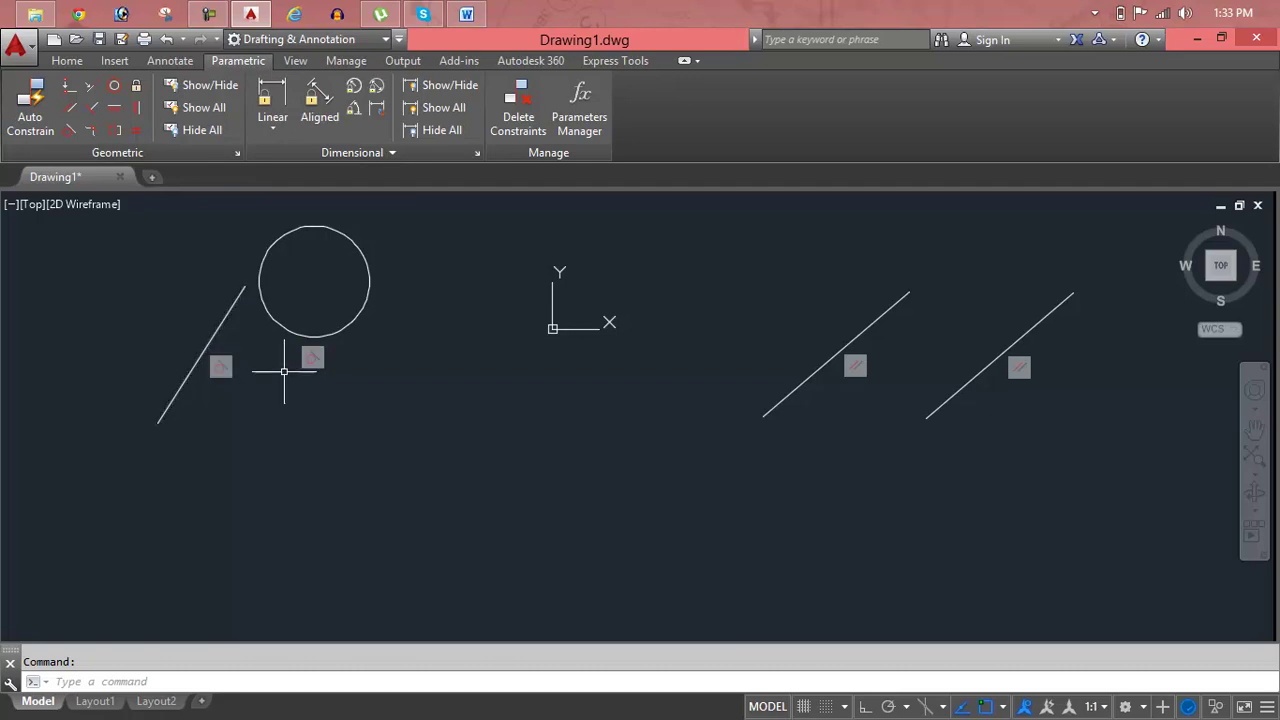
# Hide only the constraint marker of the steep line beside the circle
pyautogui.click(210, 86)
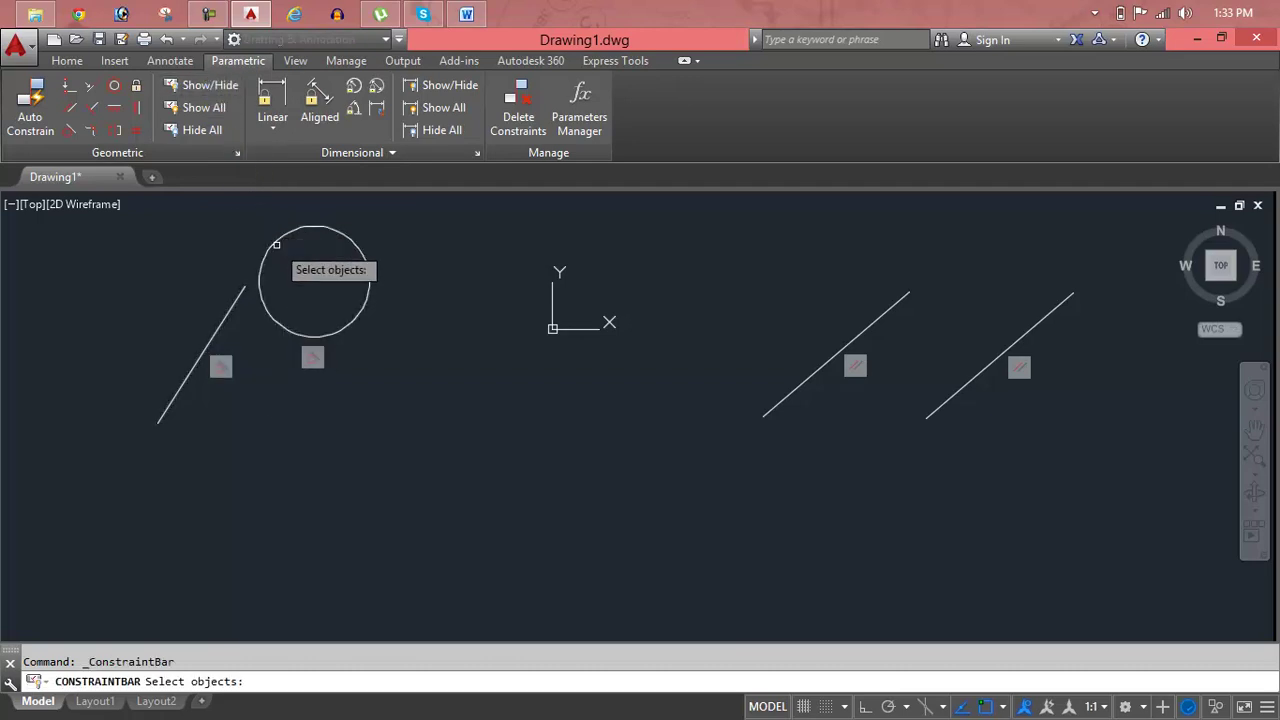
pyautogui.click(238, 298)
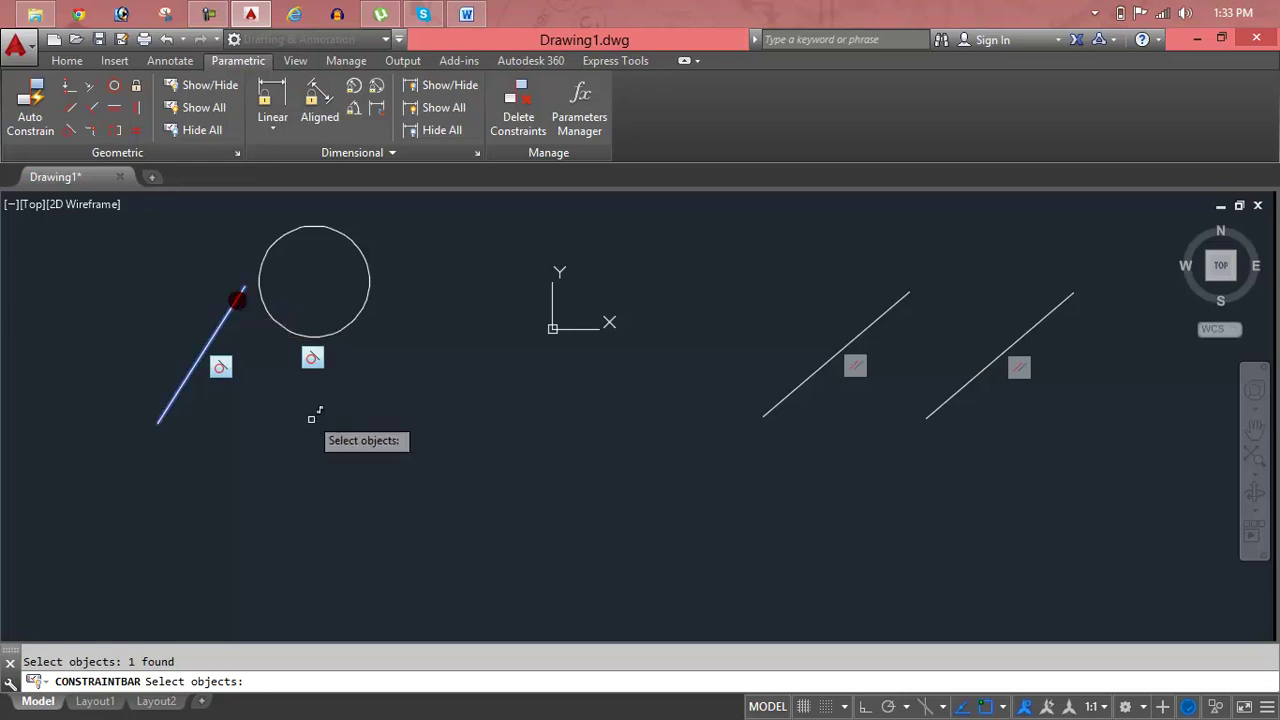
pyautogui.press('Return')
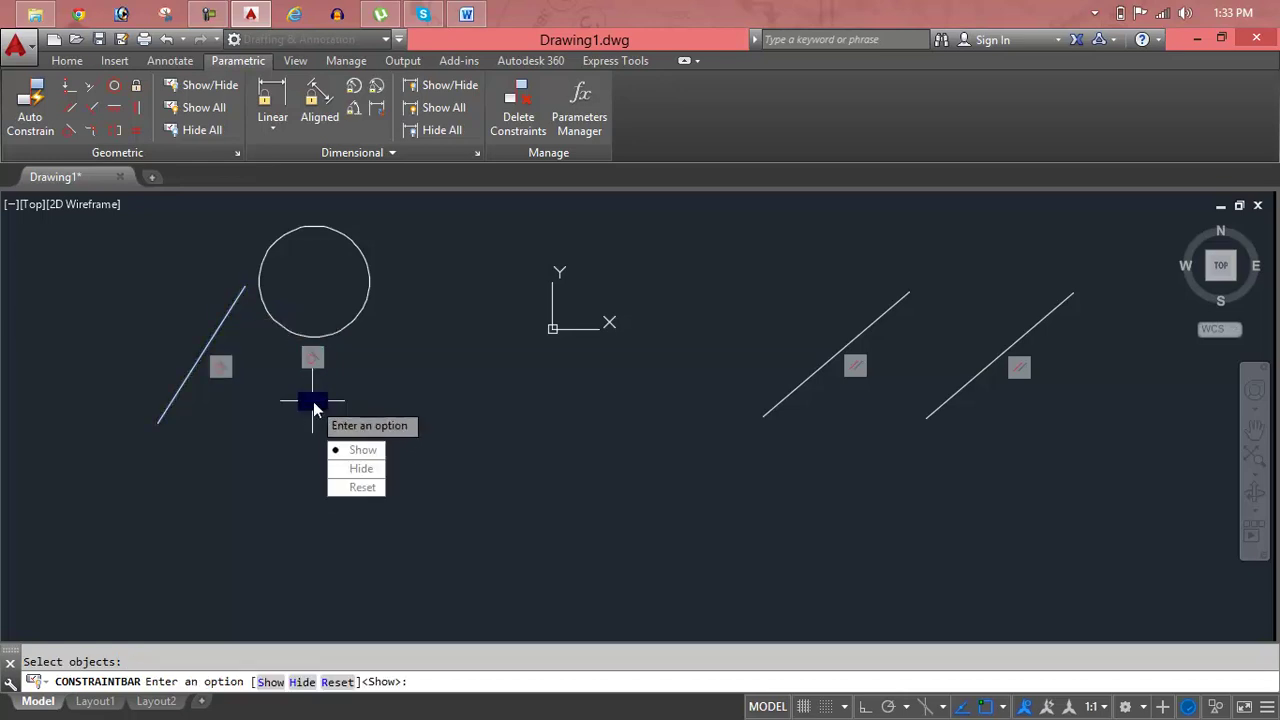
pyautogui.write('h')
pyautogui.press('Return')
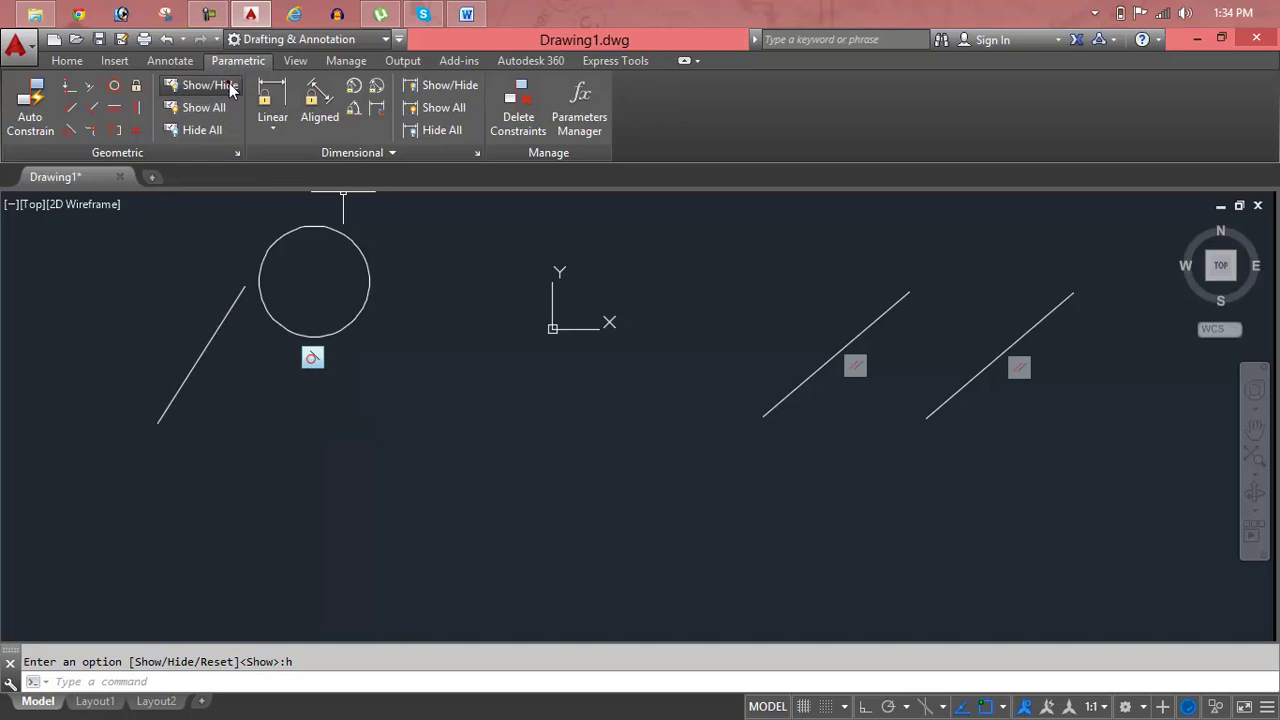
# Show the constraint marker of the steep line beside the circle again
pyautogui.click(200, 85)
pyautogui.click(241, 291)
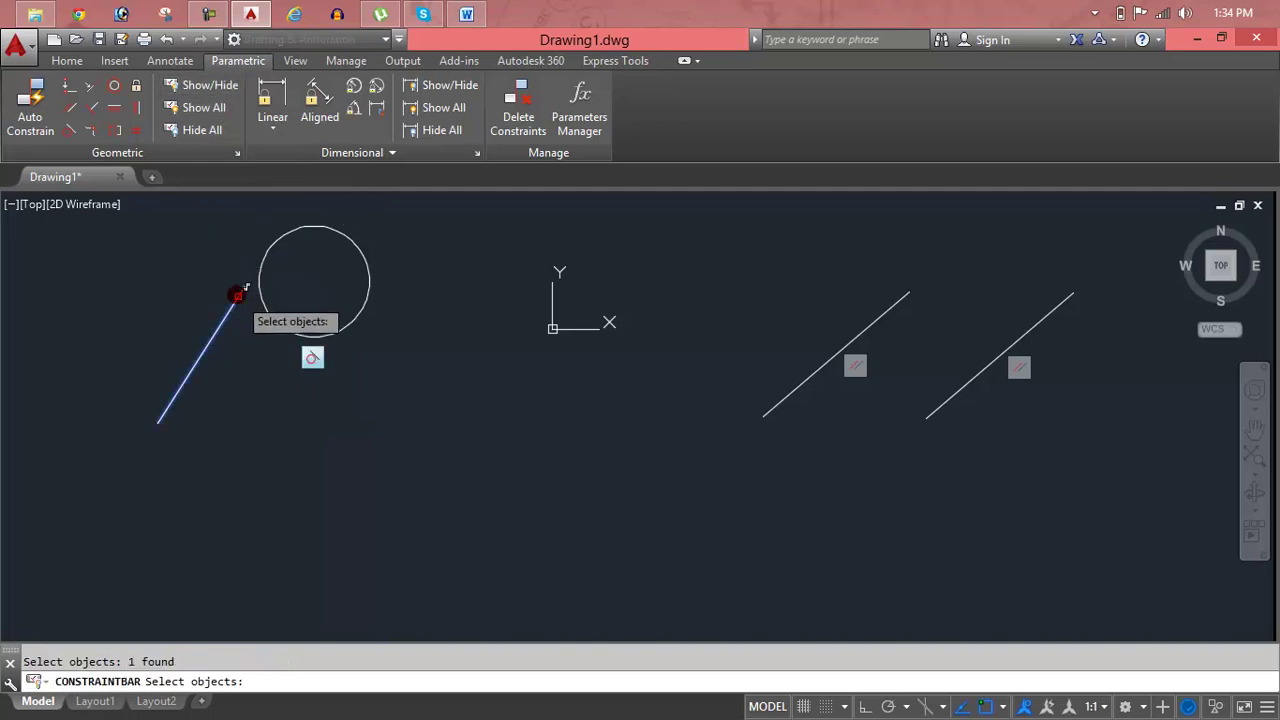
pyautogui.press('Return')
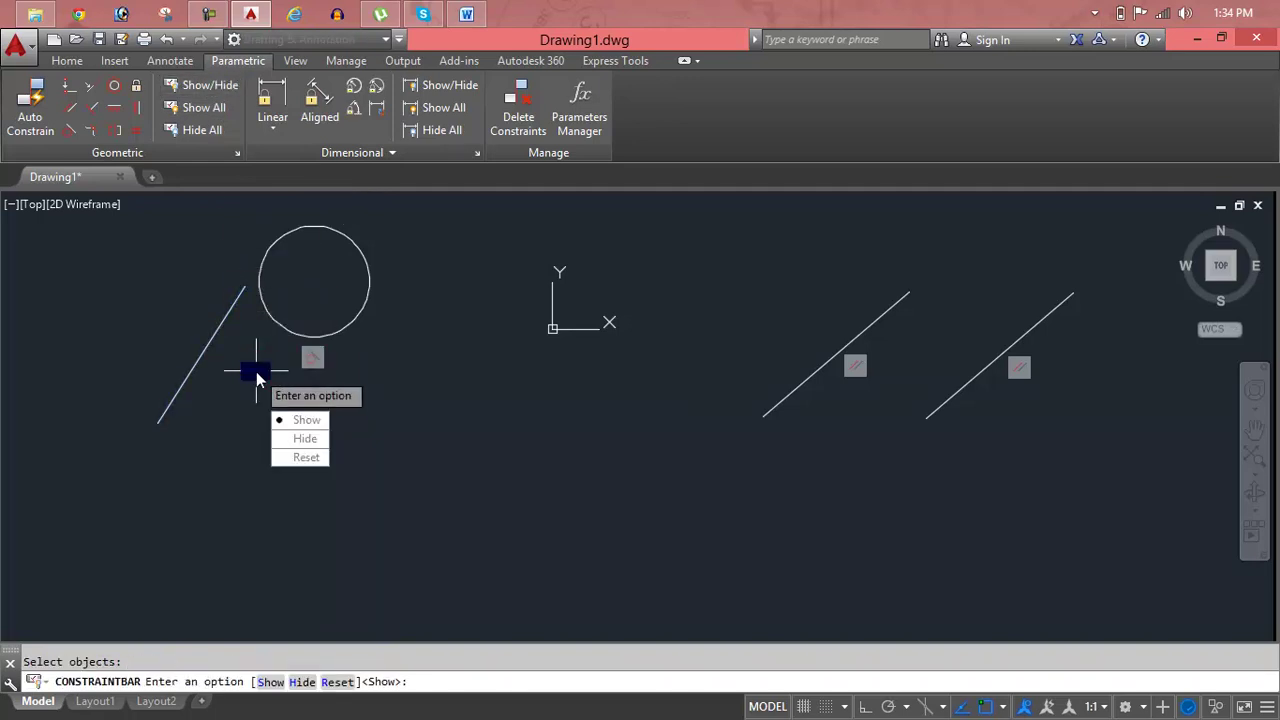
pyautogui.press('Return')
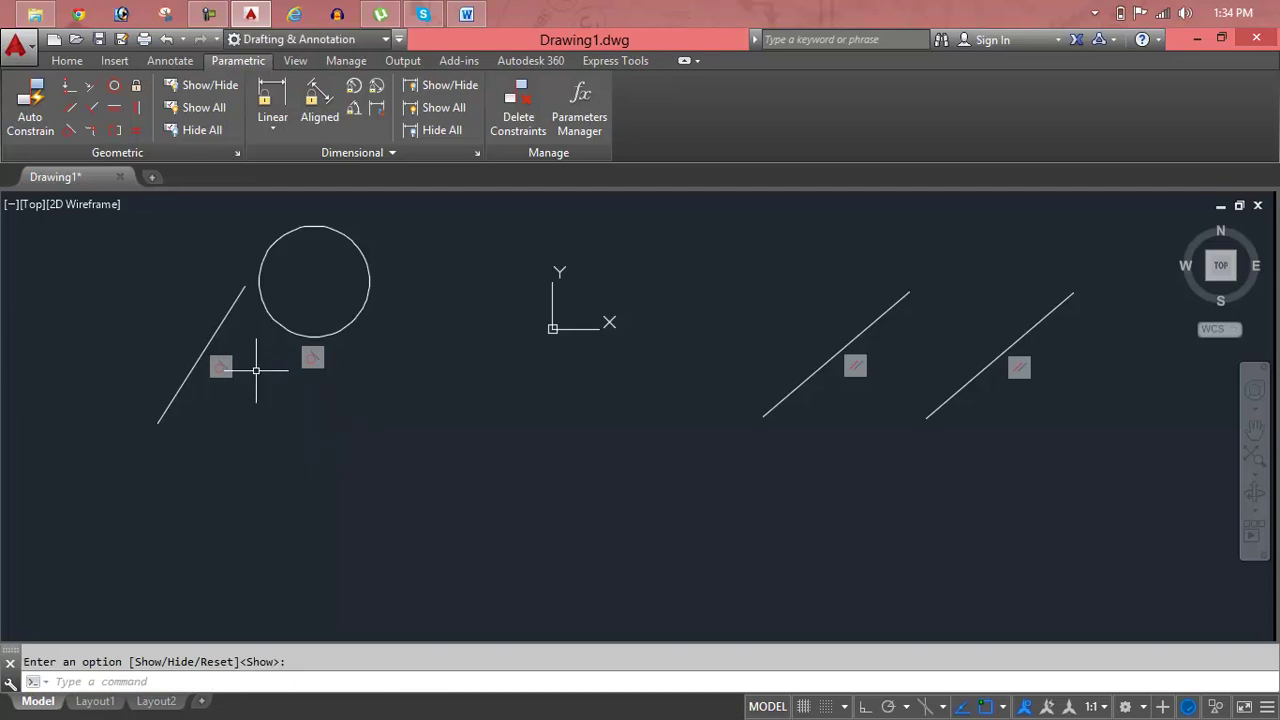
# Delete the circle and all three lines together with their constraints
pyautogui.click(1137, 278)
pyautogui.click(202, 445)
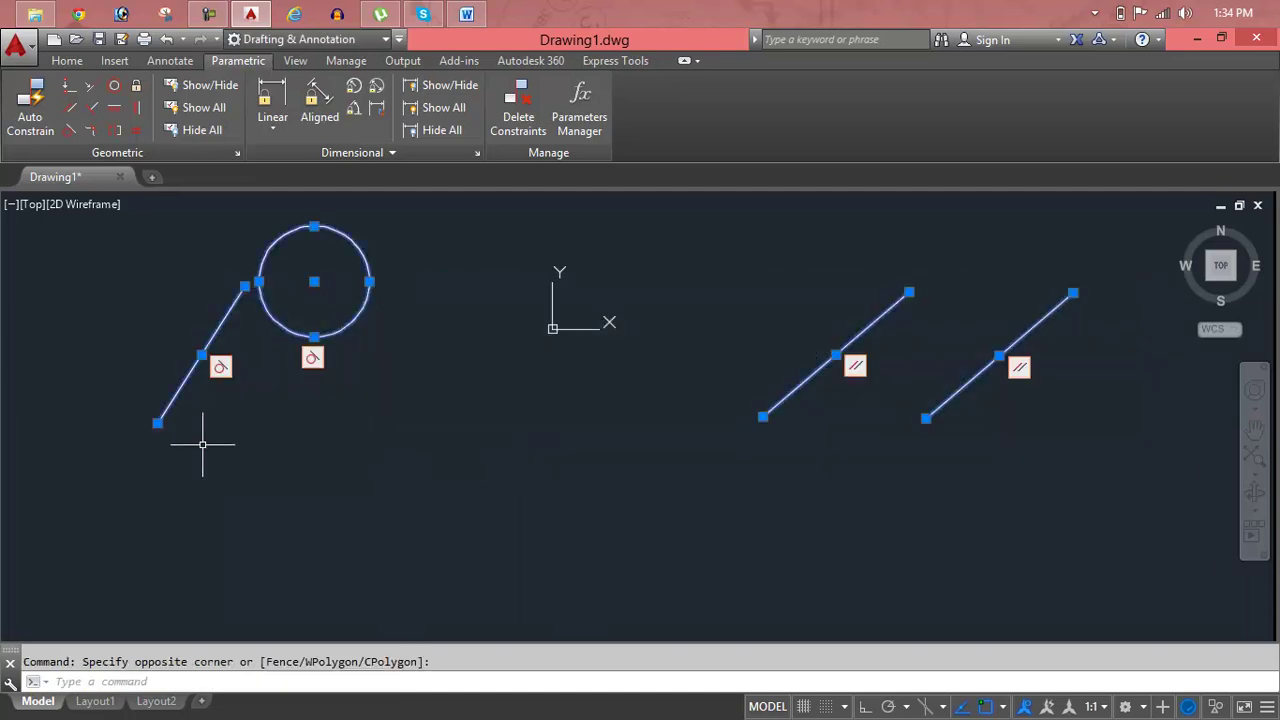
pyautogui.press('Delete')
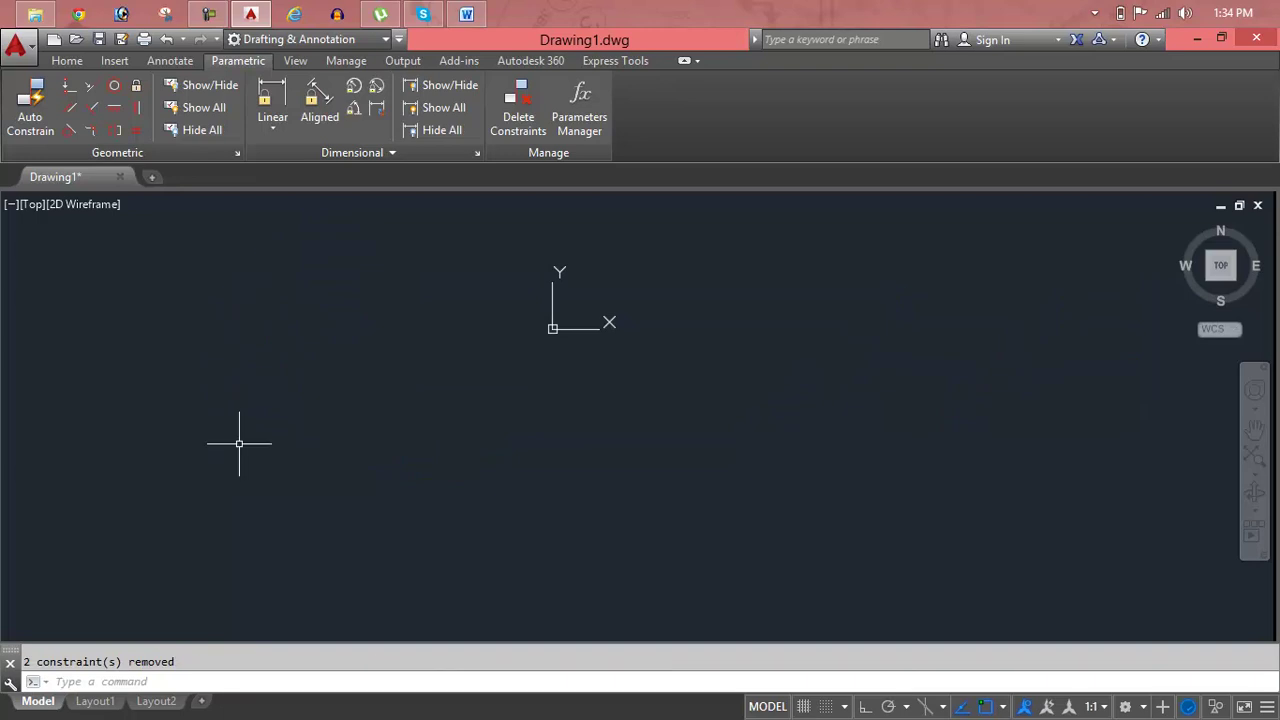